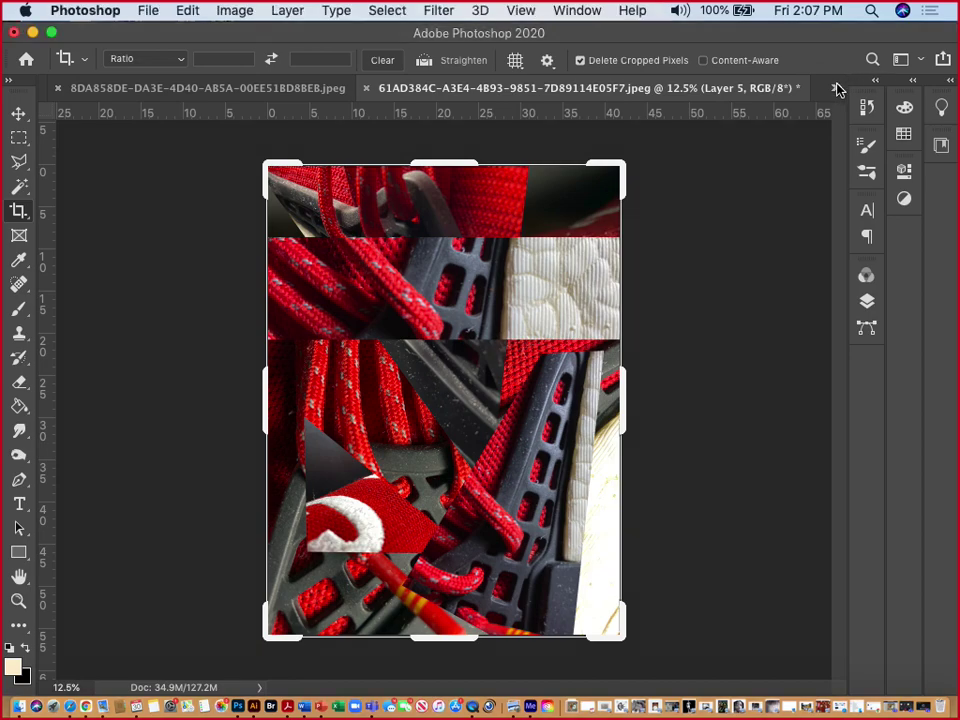
Step: Switch Photoshop from the red-rope collage to the UKASH$$$.psd grey sneaker collage
left_click(838, 89)
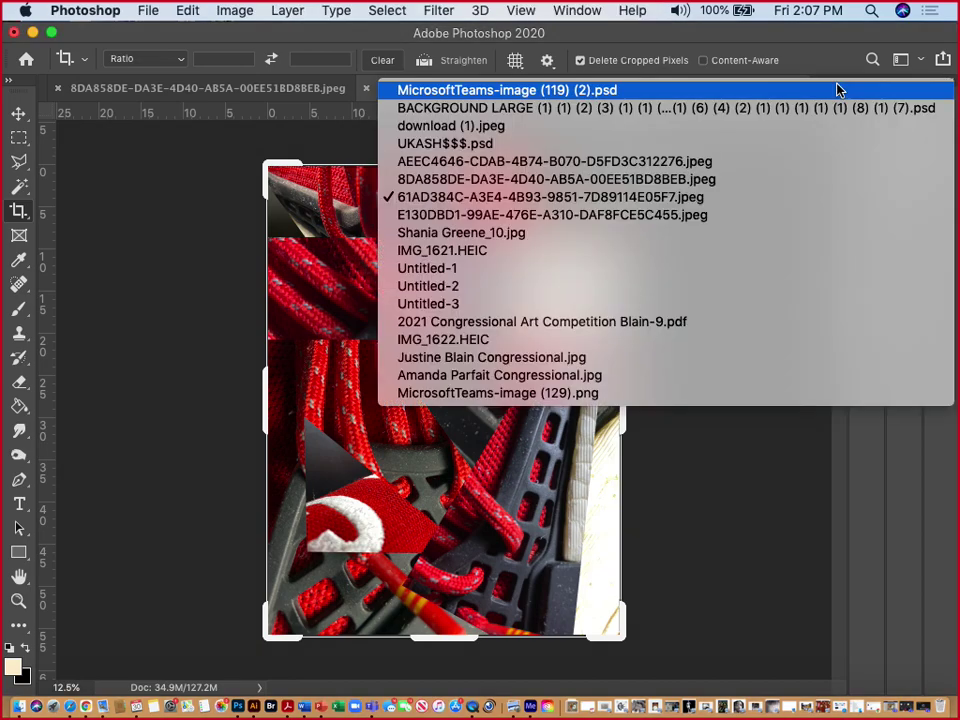
left_click(716, 144)
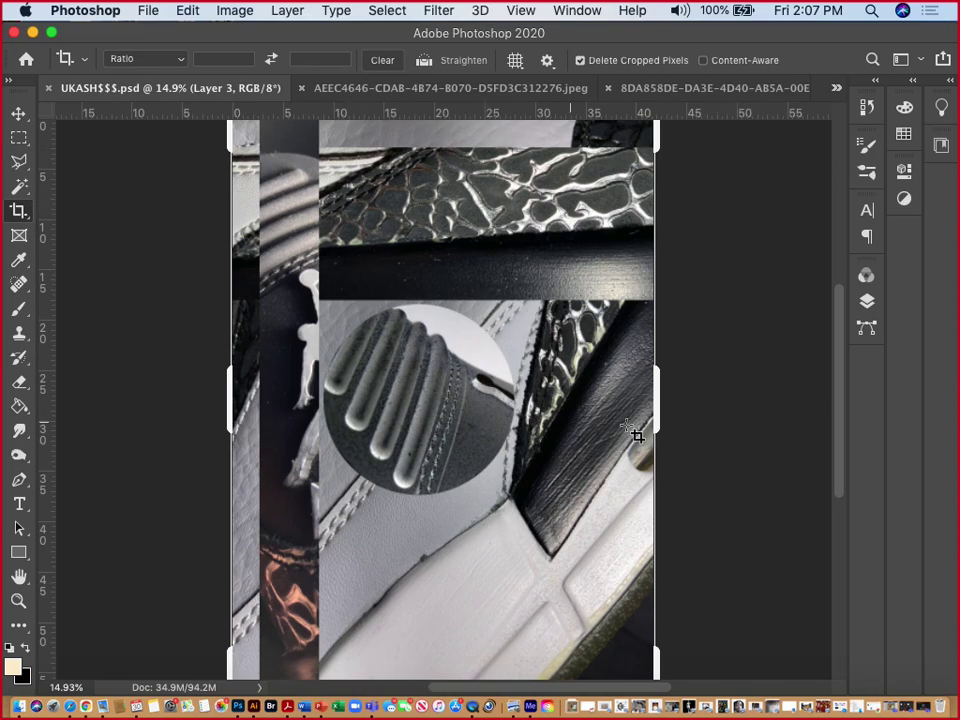
Step: Load photopea.com in Chrome to reach Photopea's start screen
left_click(86, 707)
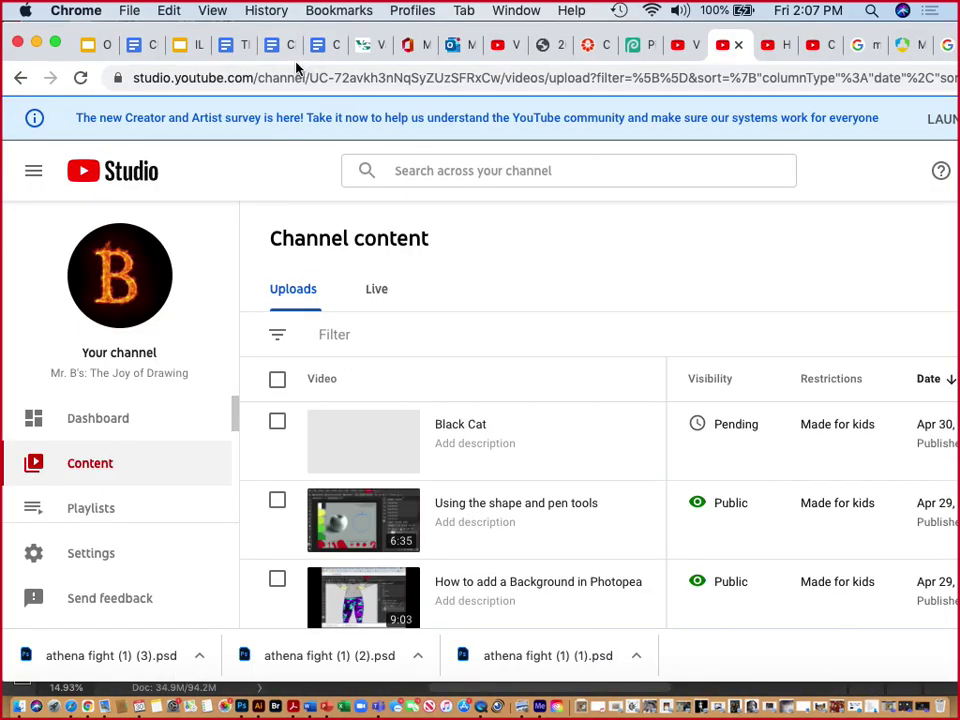
left_click(296, 70)
type("phot")
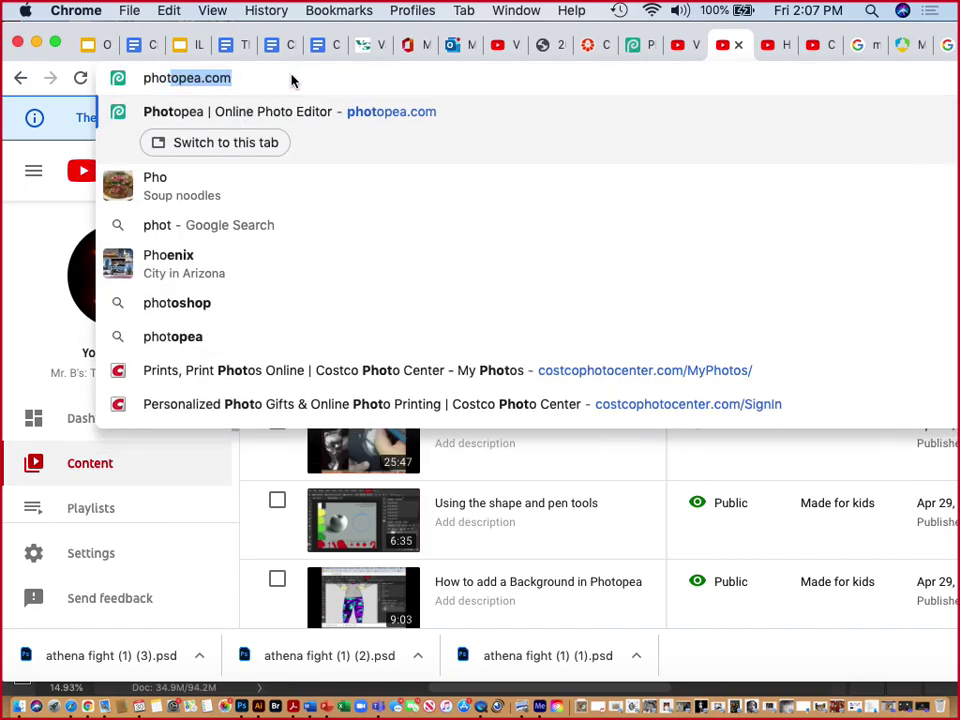
type("opea")
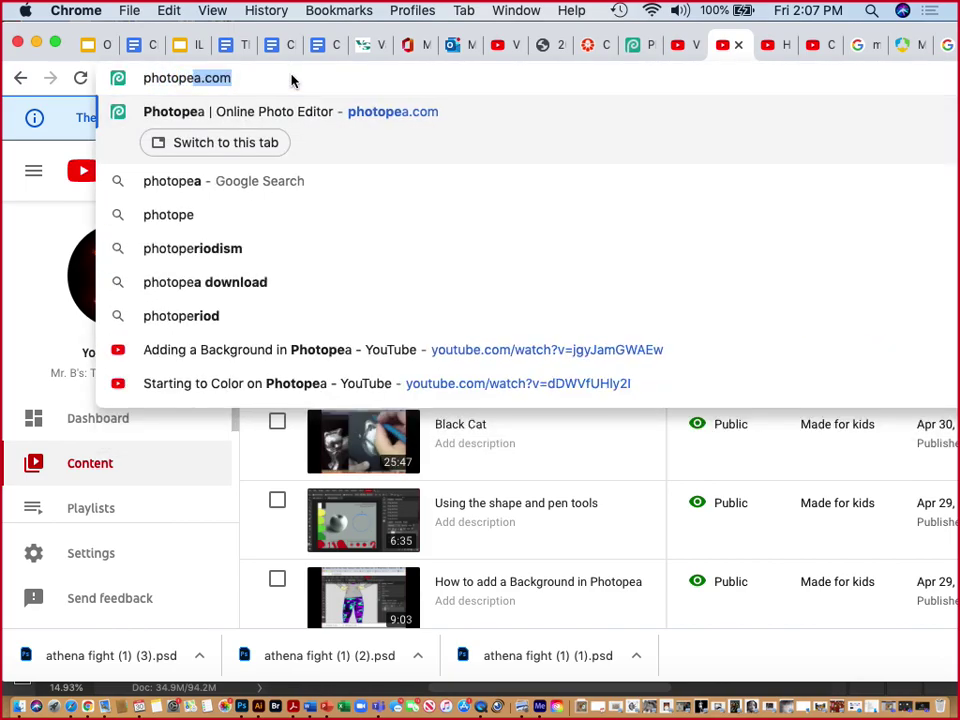
type(".com")
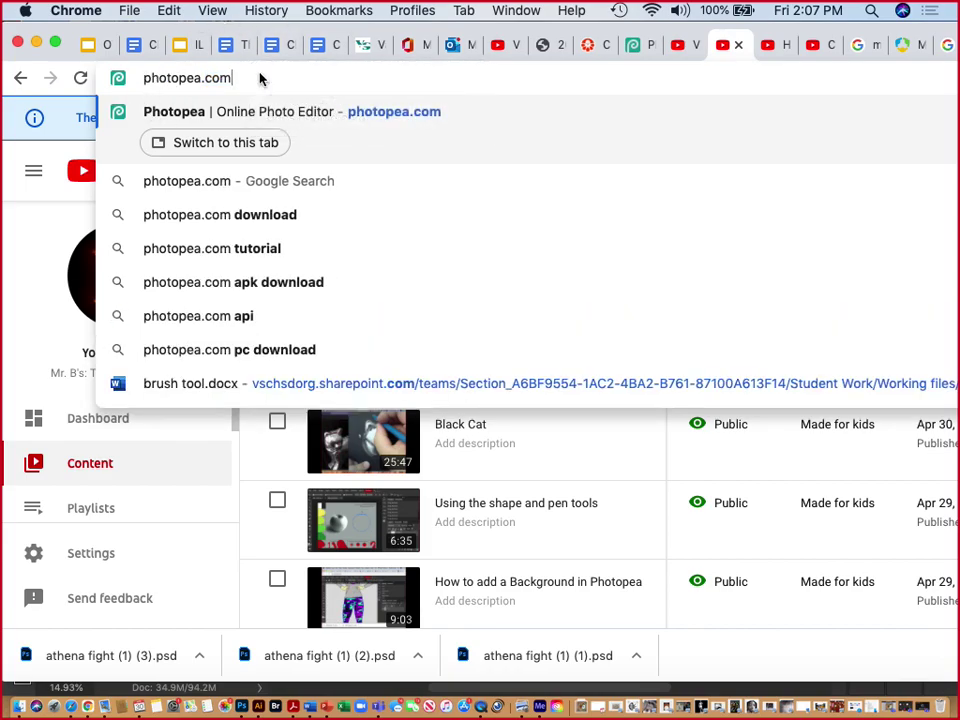
key("Return")
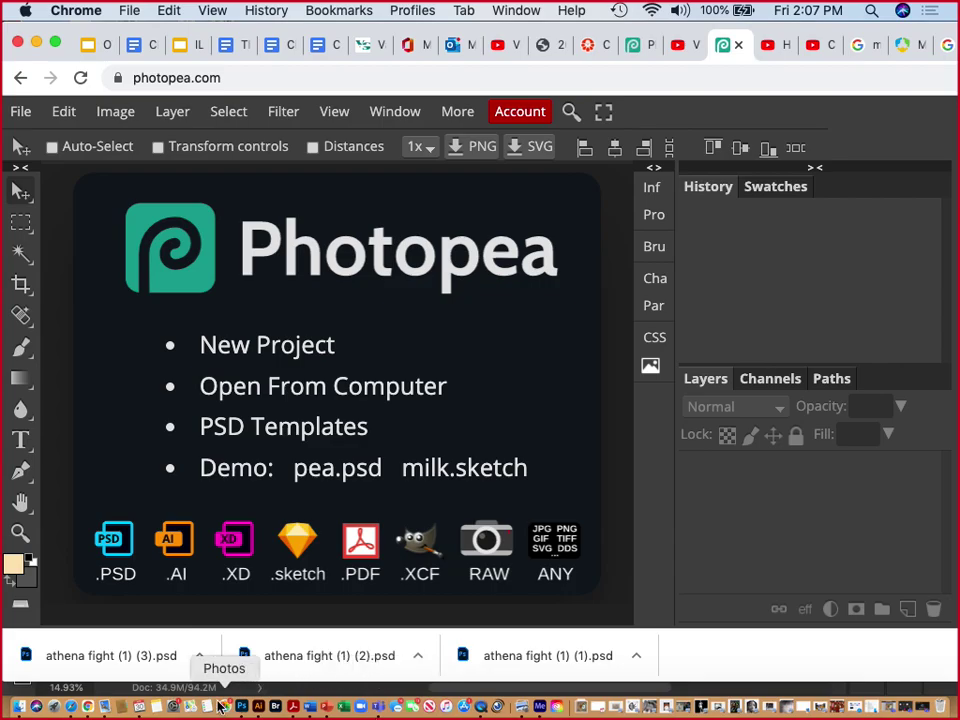
Step: Close the image preview in Teams and open the AP Art 2020-21 General channel
left_click(375, 706)
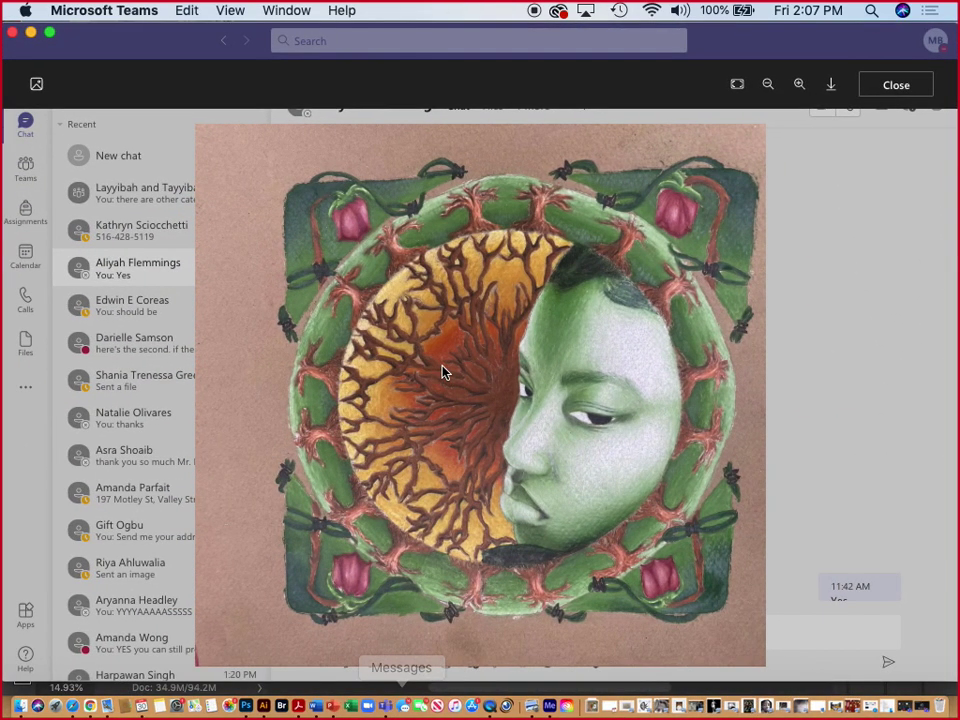
left_click(165, 115)
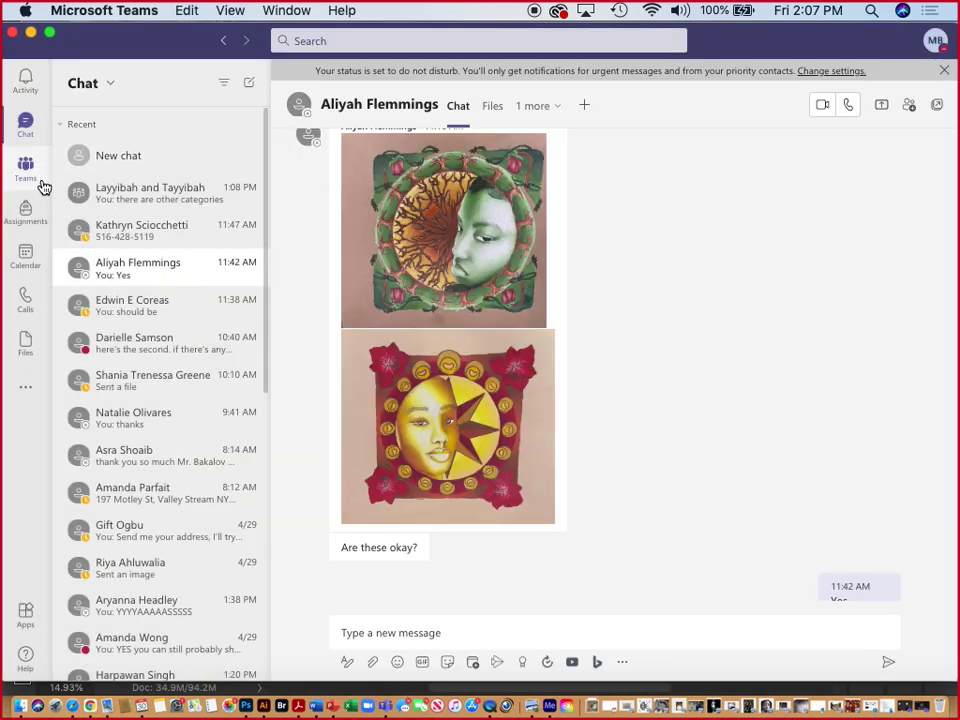
key("super+3")
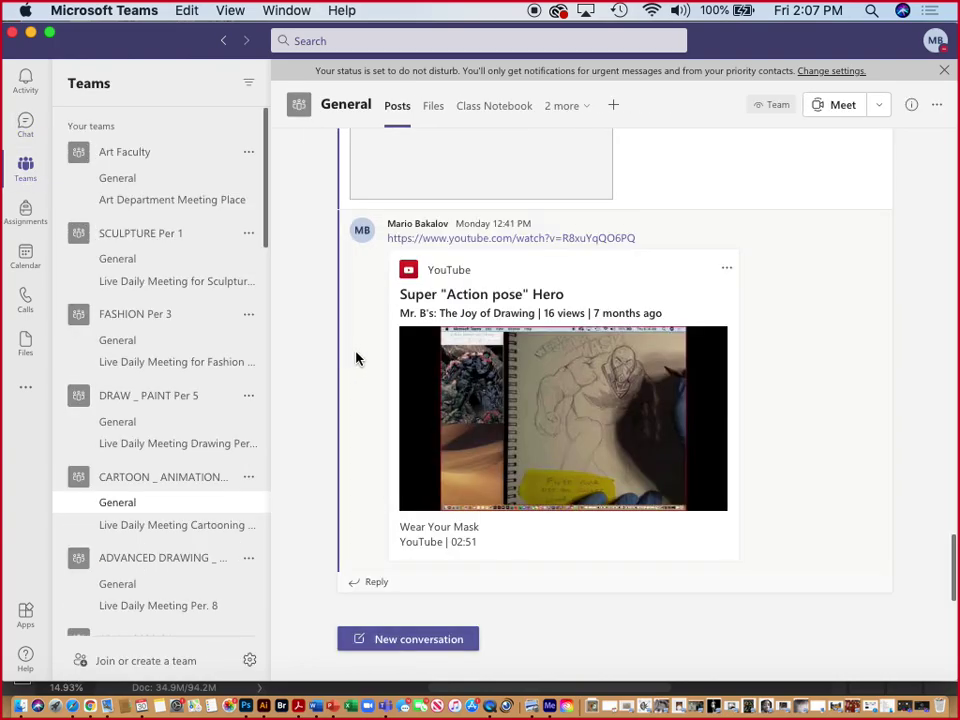
scroll(163, 478, "down", 3)
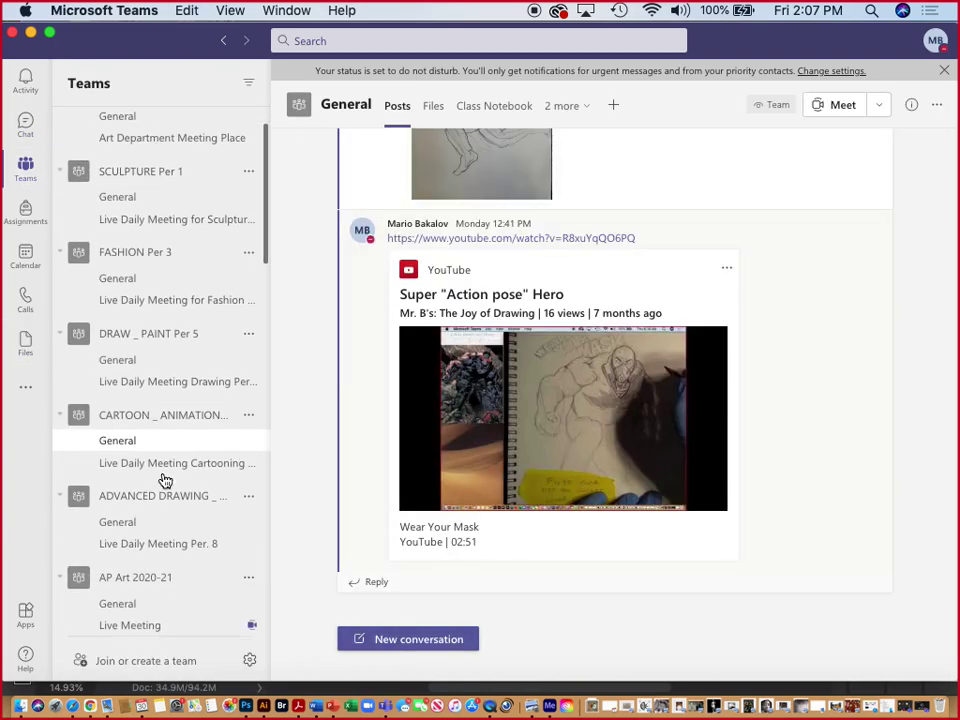
left_click(175, 557)
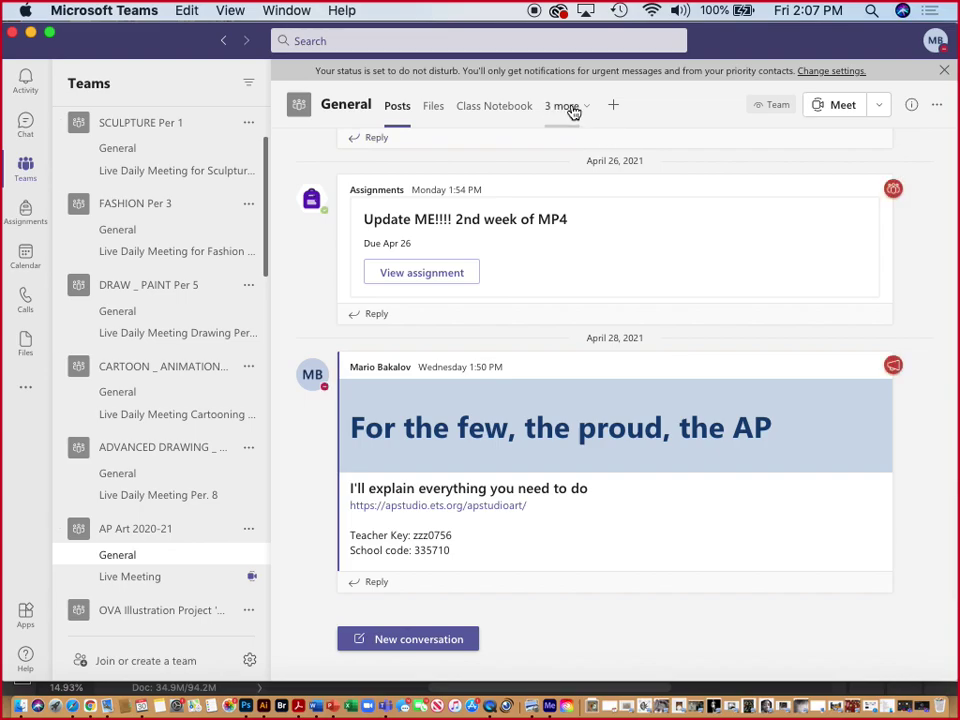
Step: Open the channel's Assignments, load earlier ones, and open the Week 11 assignment
left_click(566, 106)
left_click(559, 161)
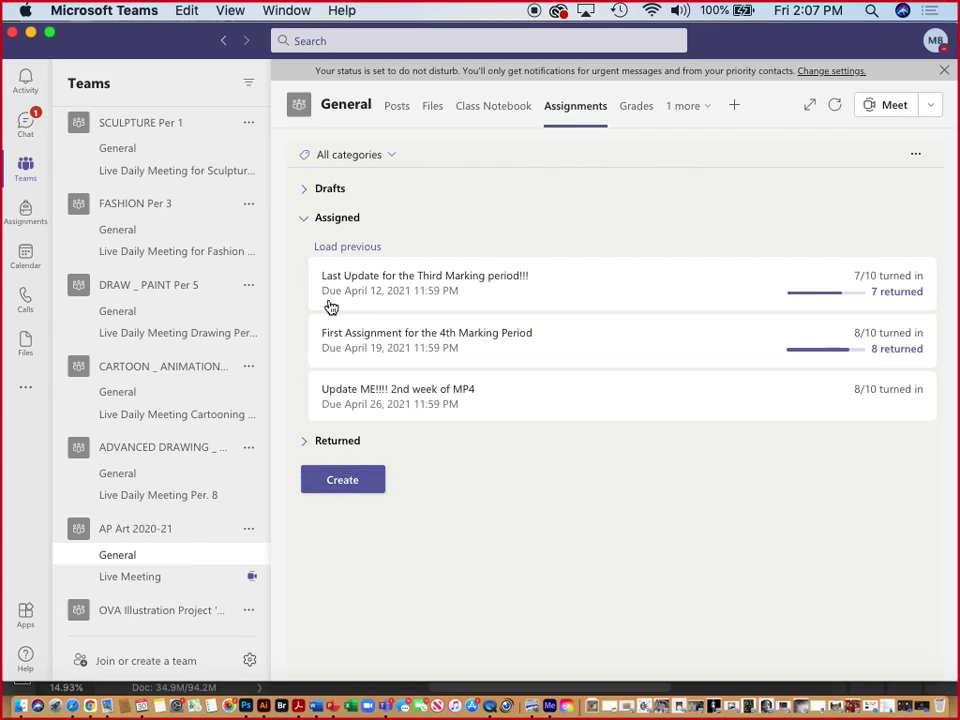
left_click(330, 247)
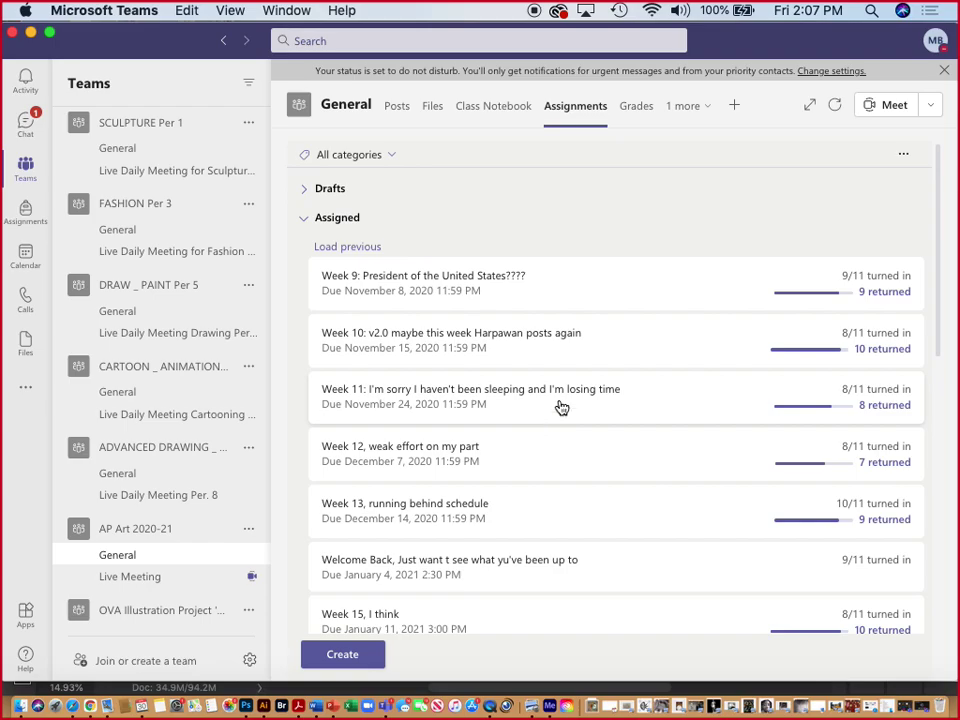
left_click(561, 405)
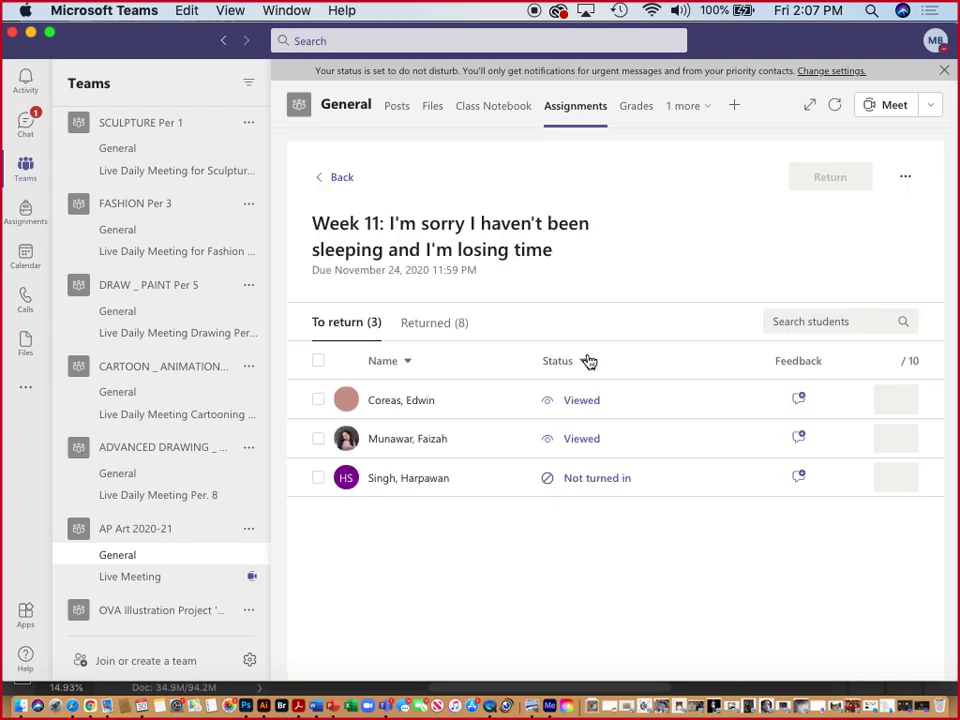
Step: Review a returned student's files for Week 11, then close the work viewer
left_click(460, 328)
scroll(600, 403, "down", 2)
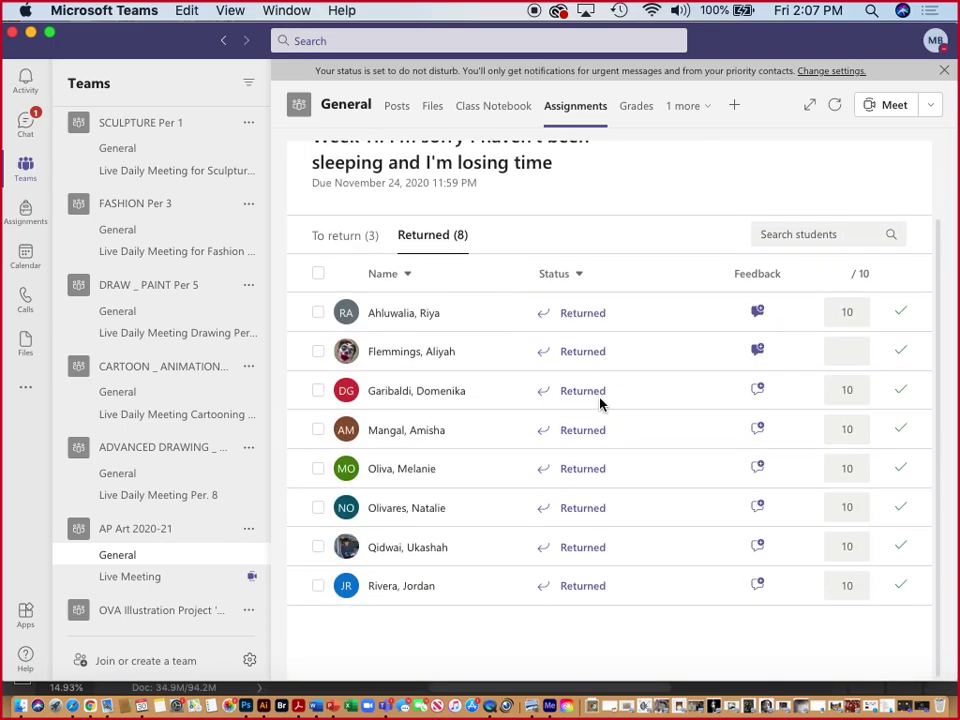
left_click(590, 546)
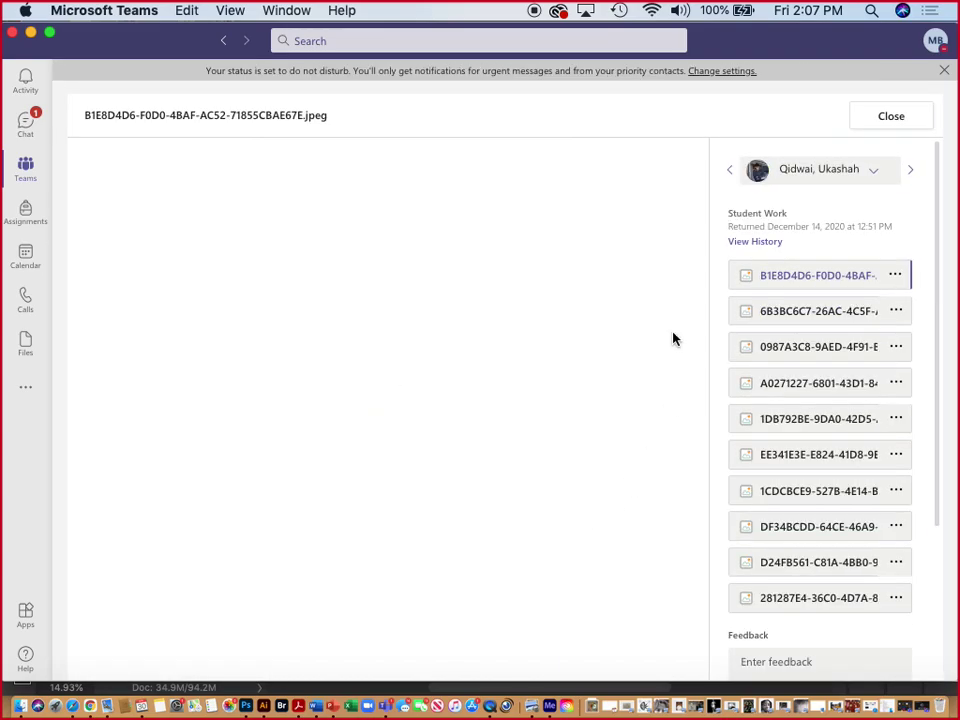
left_click(838, 383)
left_click(890, 118)
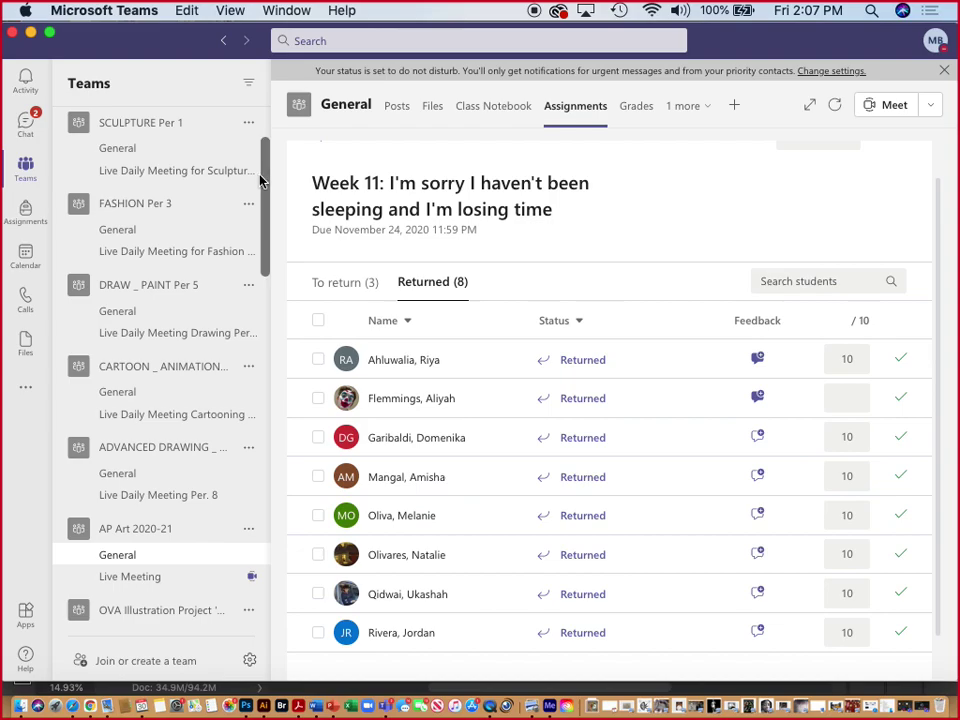
scroll(340, 400, "down", 2)
scroll(352, 457, "up", 4)
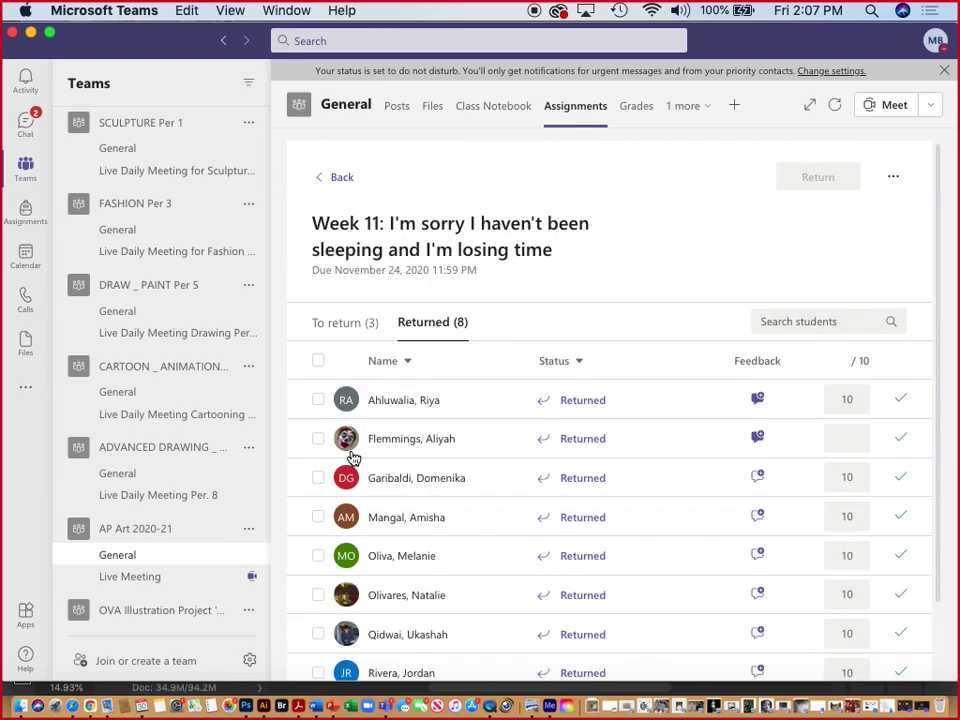
Step: Open the March 16? work update's Returned (9) list and a student's work
left_click(342, 172)
scroll(561, 471, "down", 10)
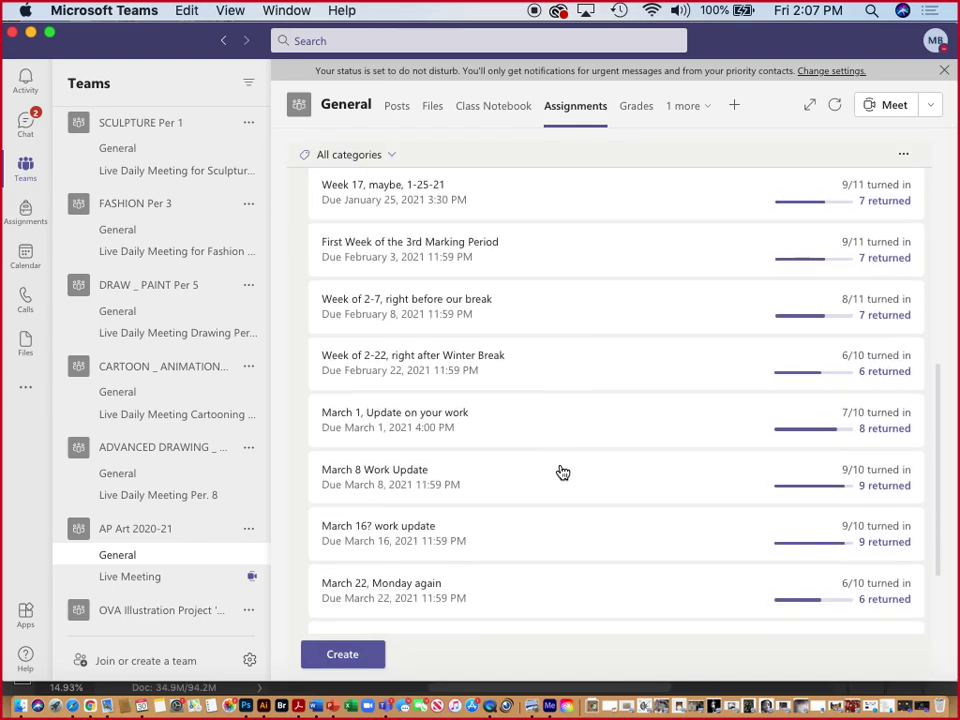
scroll(561, 471, "down", 4)
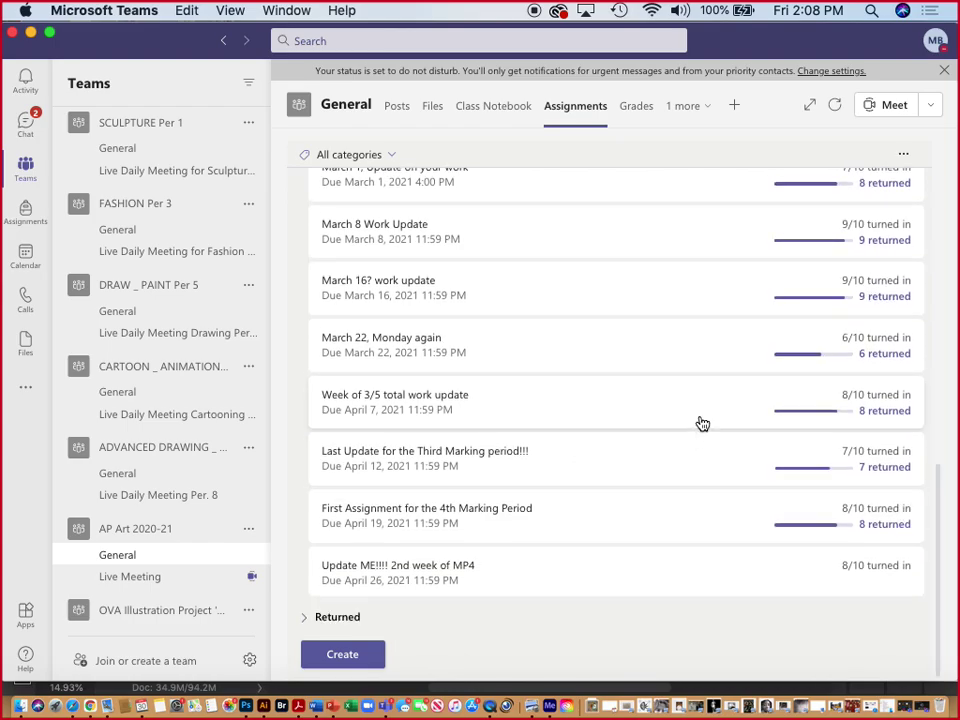
left_click(805, 310)
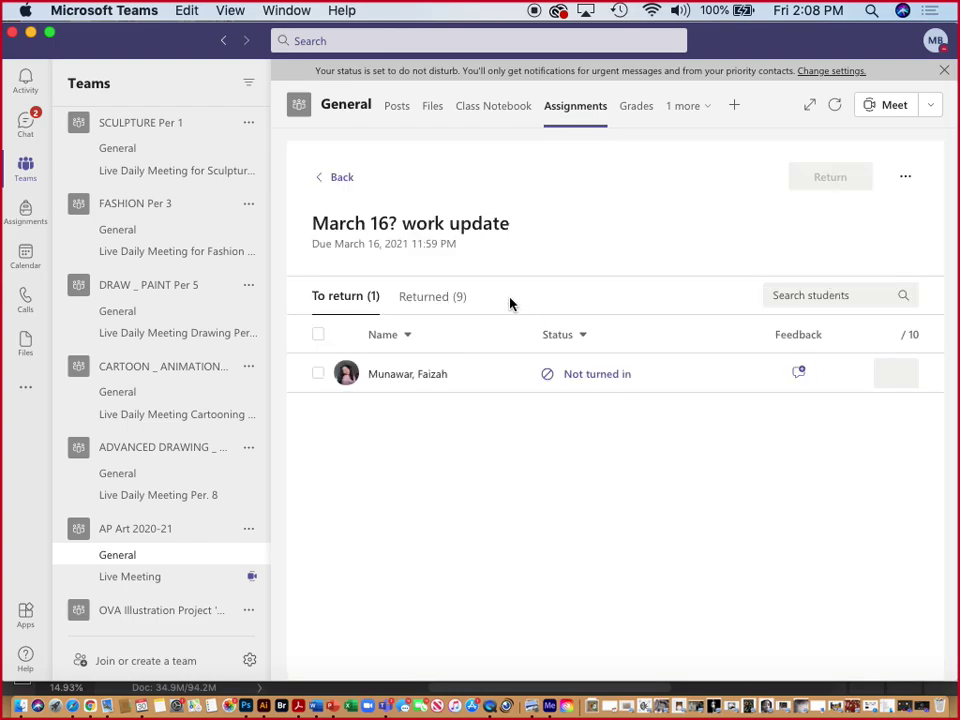
left_click(455, 300)
scroll(530, 465, "down", 2)
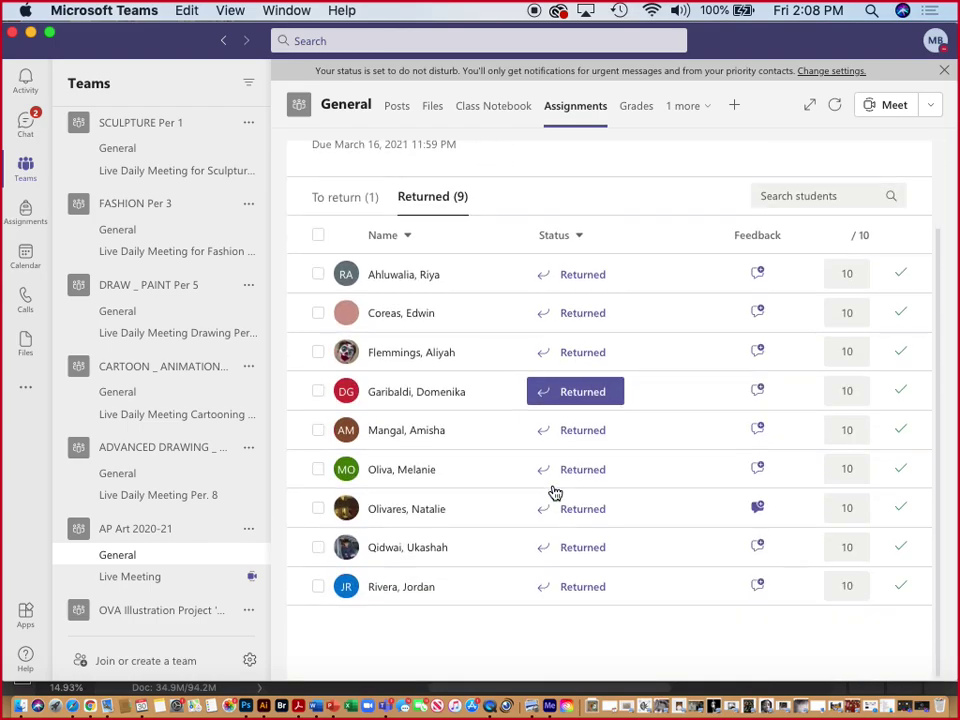
left_click(432, 555)
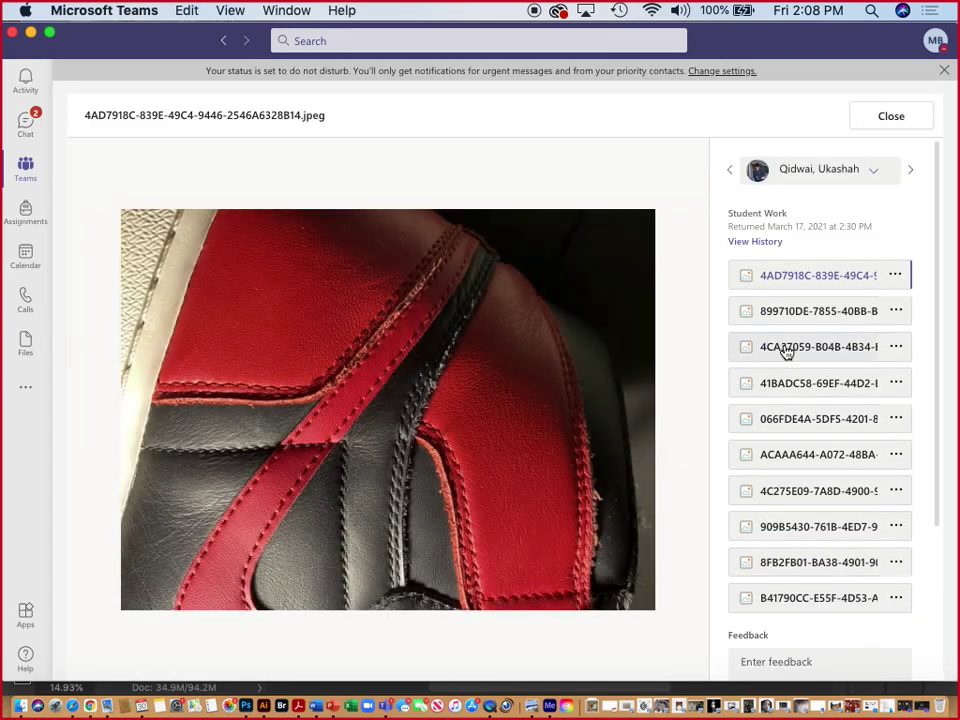
Step: Download the first, second and fourth submitted sneaker image files
left_click(896, 275)
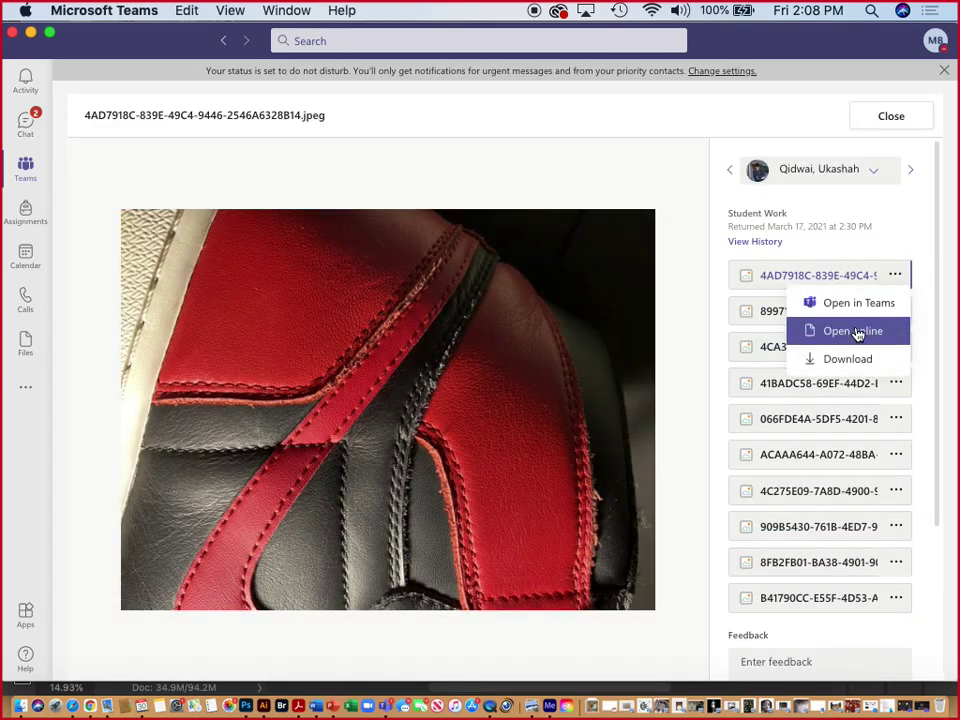
left_click(848, 359)
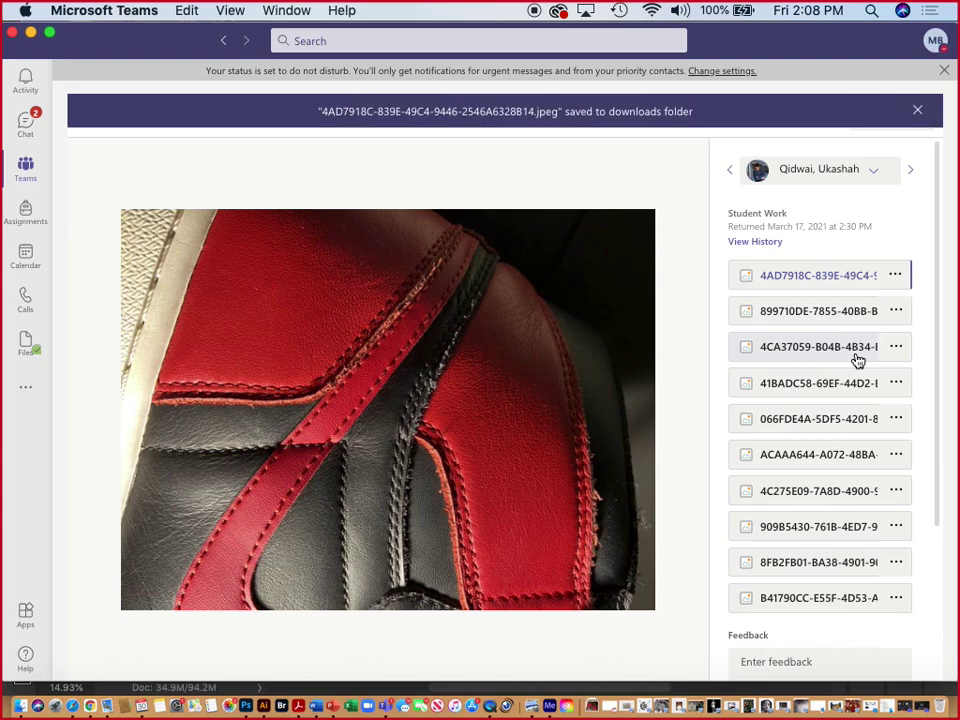
left_click(836, 322)
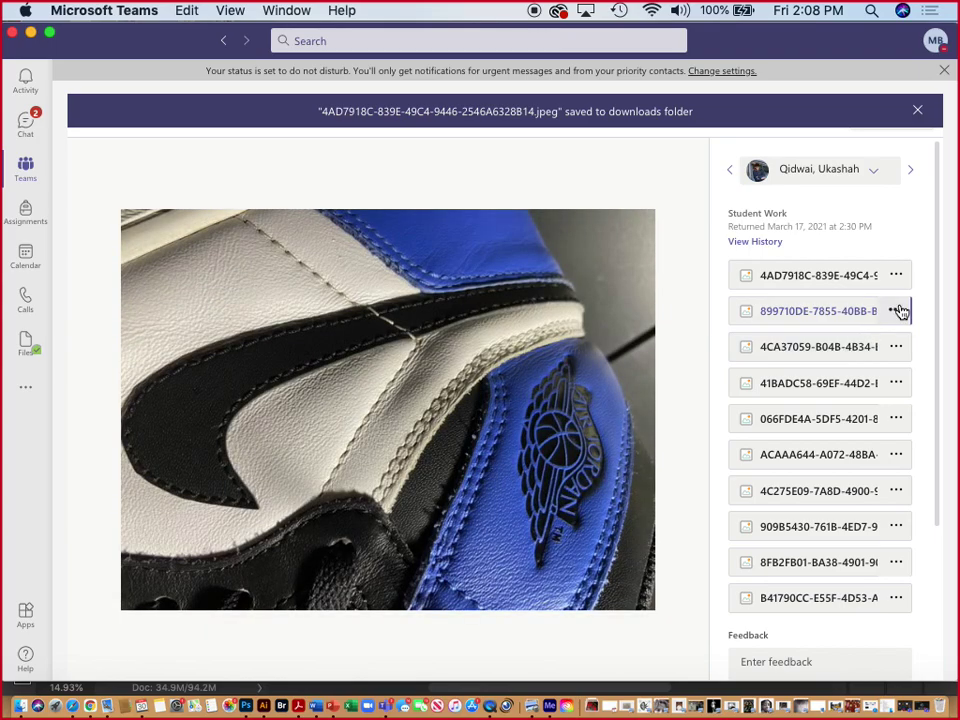
left_click(896, 311)
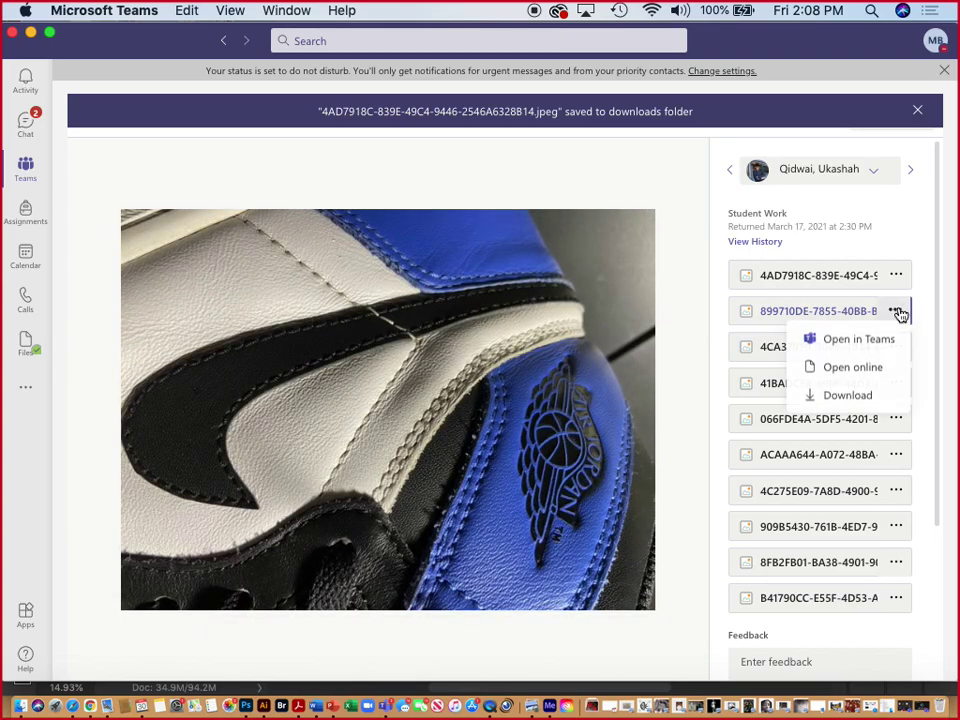
left_click(866, 396)
left_click(821, 386)
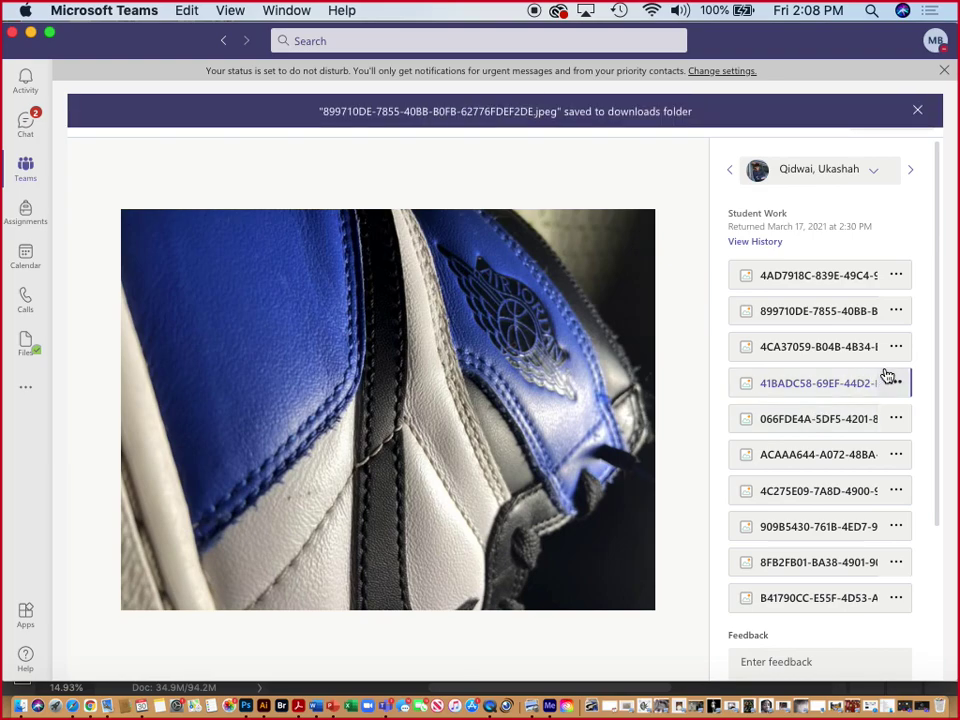
left_click(893, 384)
left_click(853, 463)
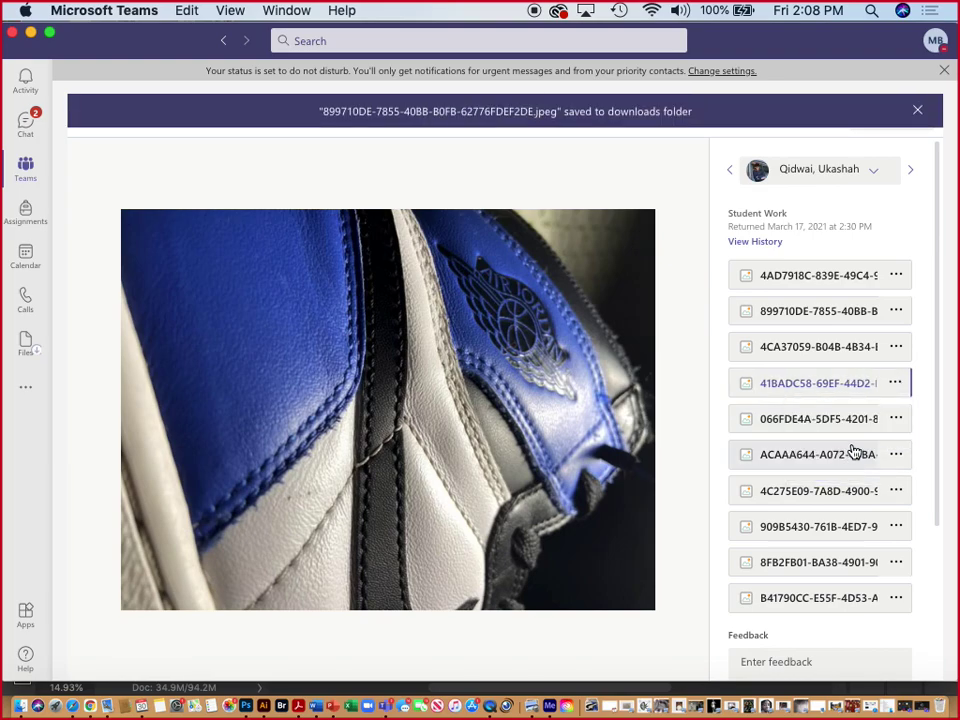
Step: Preview the remaining sneaker photos and download two more, including the last one
left_click(831, 430)
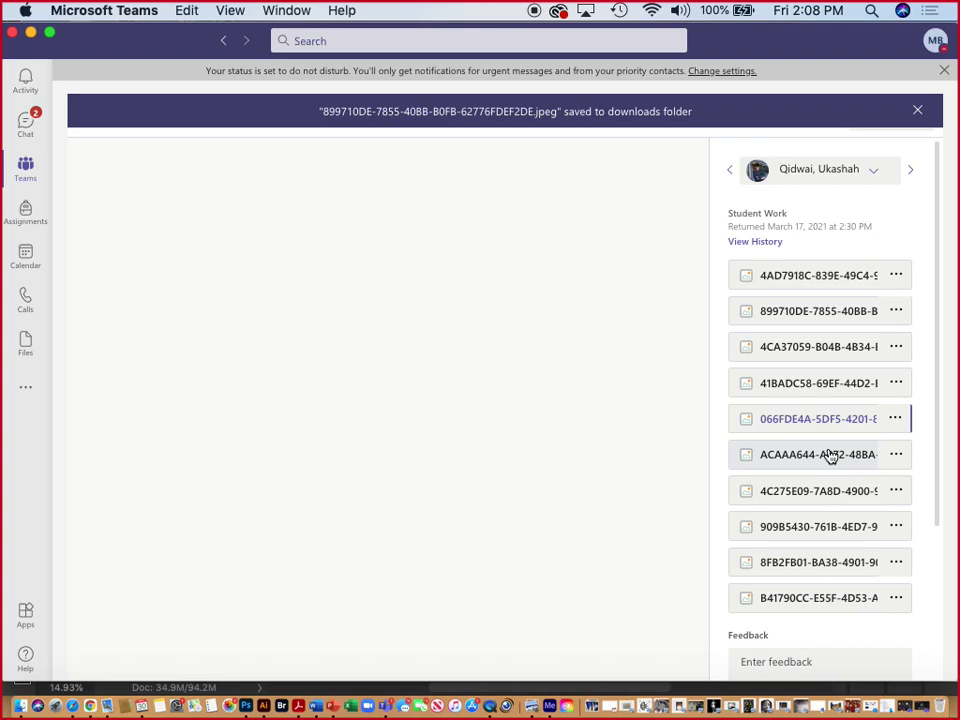
left_click(831, 456)
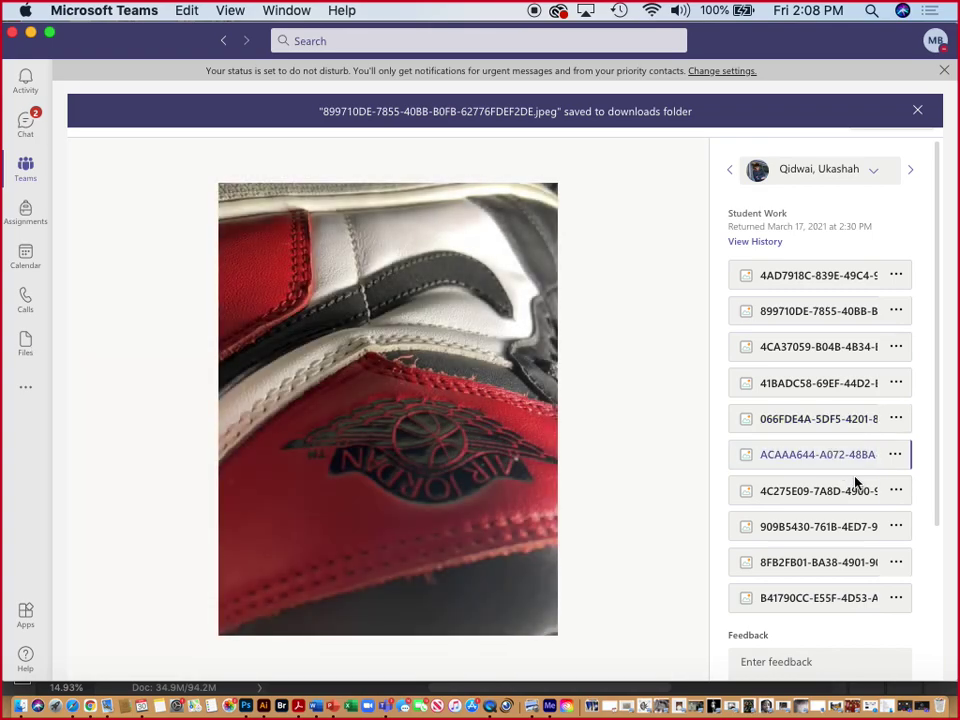
left_click(853, 494)
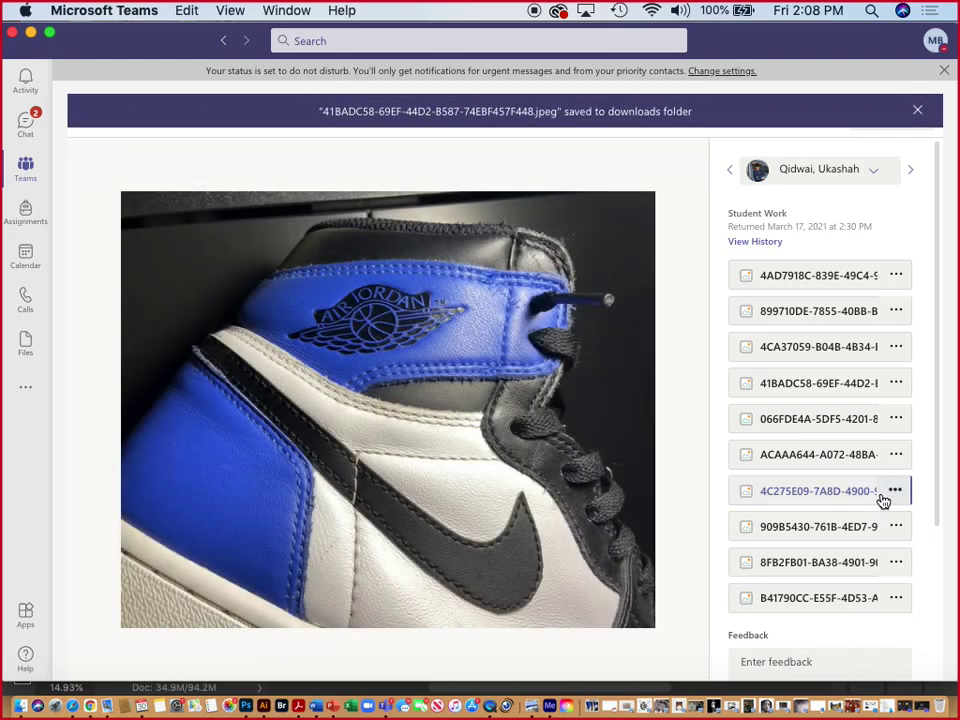
left_click(849, 530)
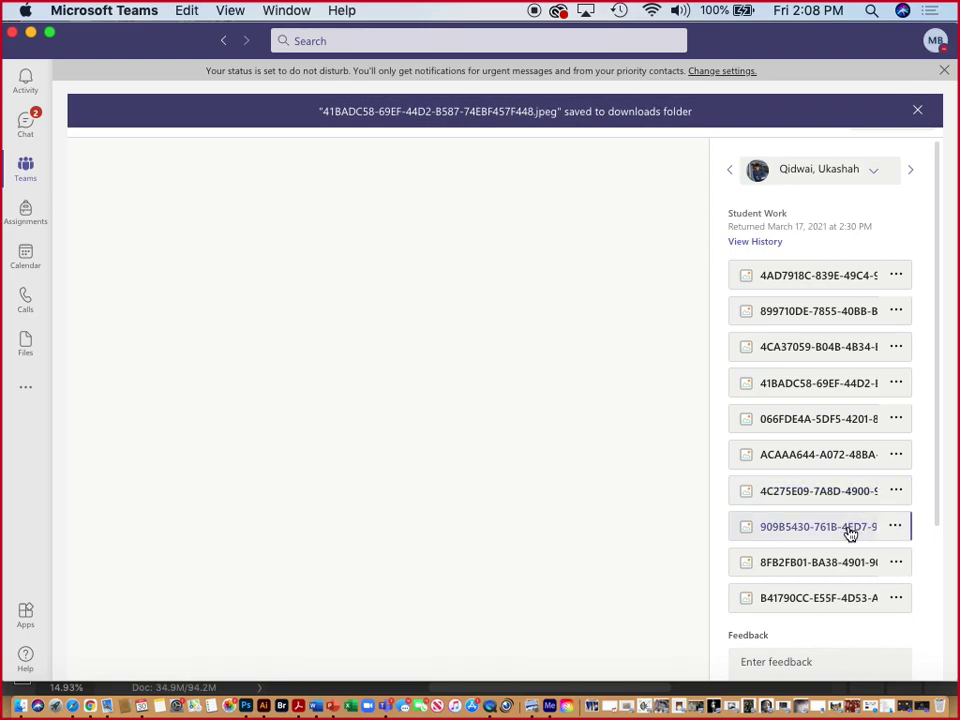
left_click(896, 527)
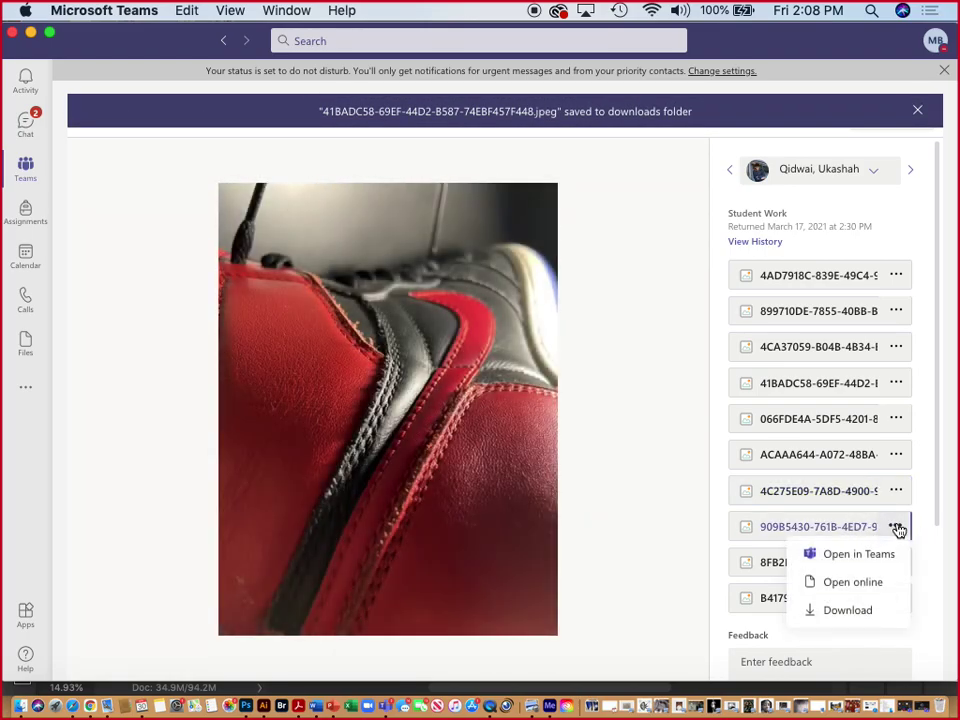
left_click(860, 609)
left_click(830, 572)
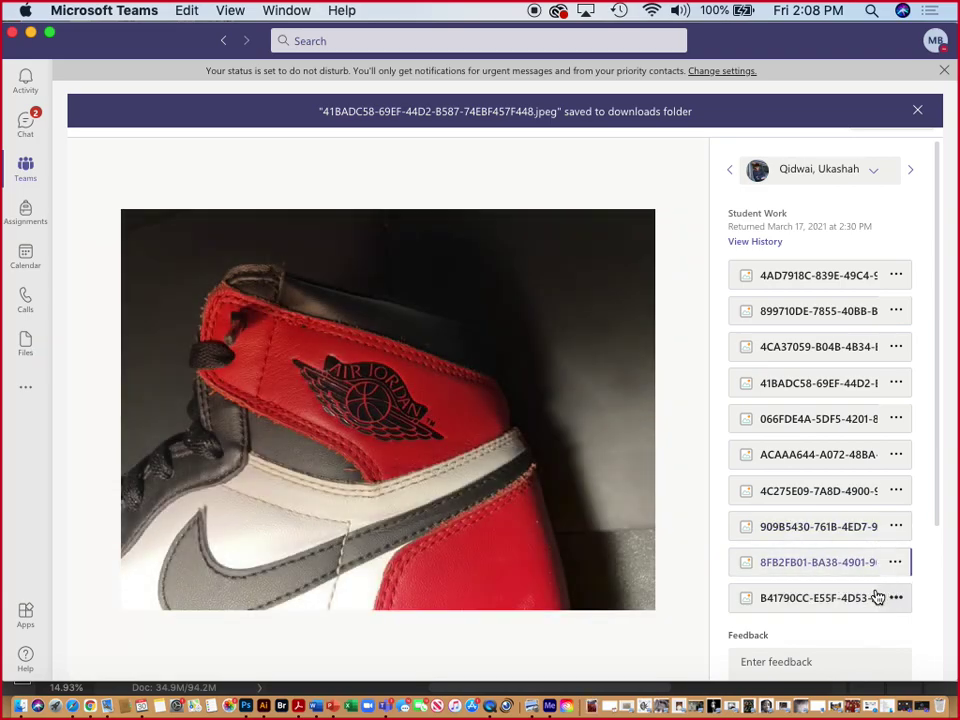
left_click(865, 600)
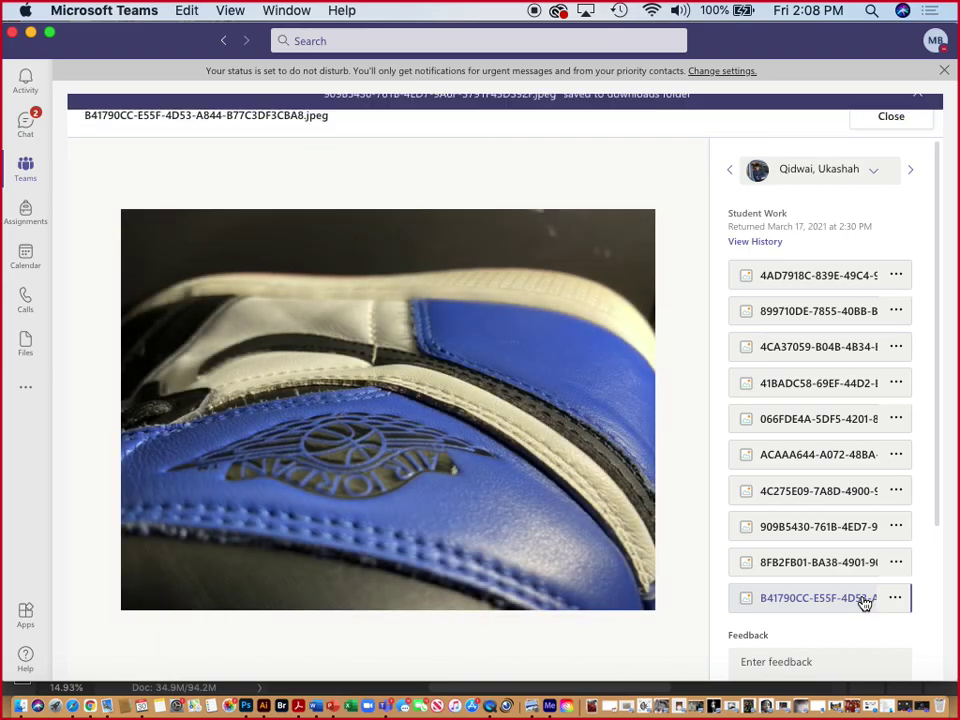
left_click(895, 597)
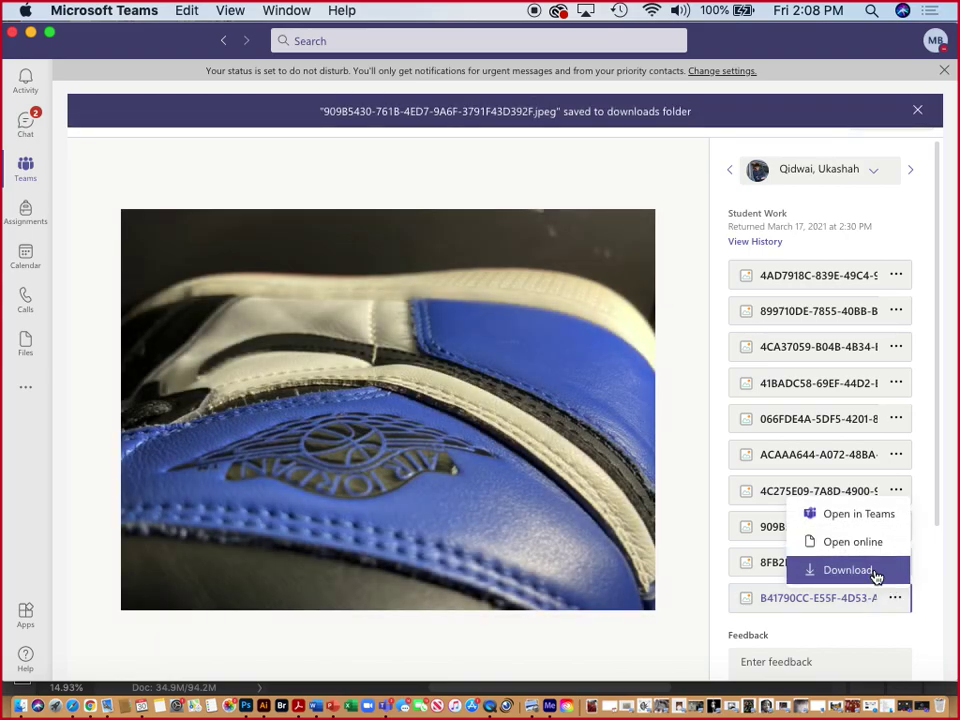
left_click(872, 572)
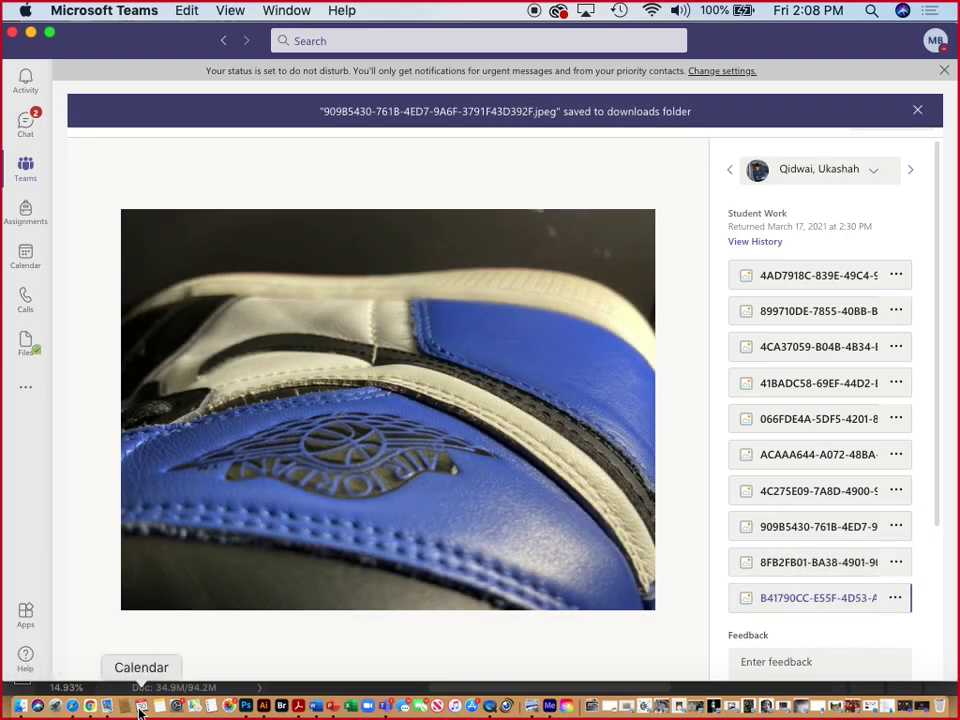
Step: Open the blue-and-white sneaker photo from Downloads via Open From Computer
left_click(90, 707)
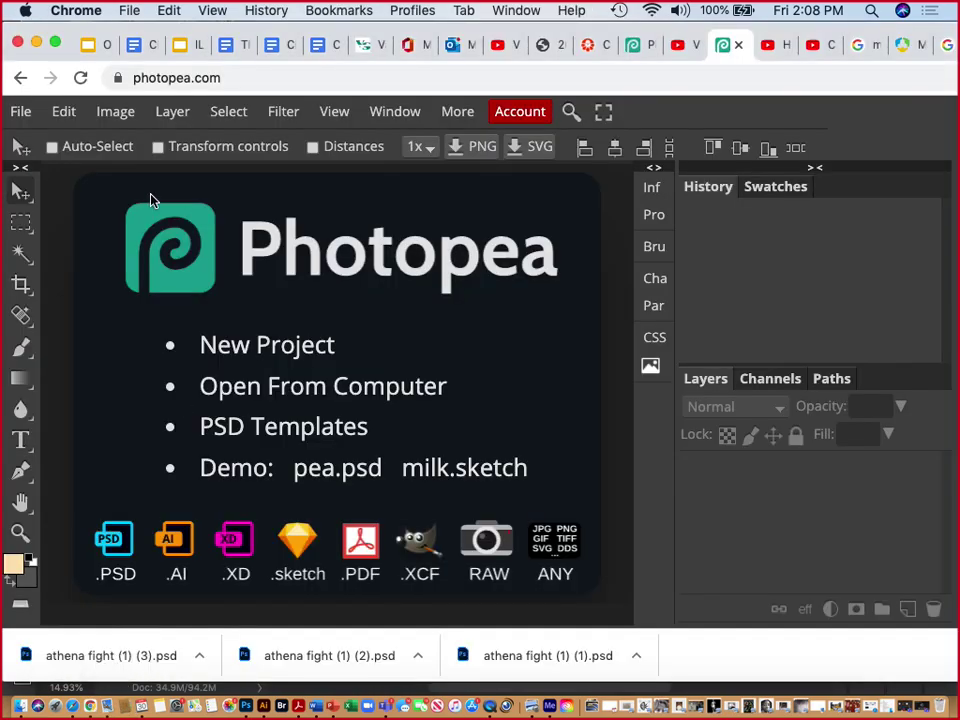
left_click(278, 398)
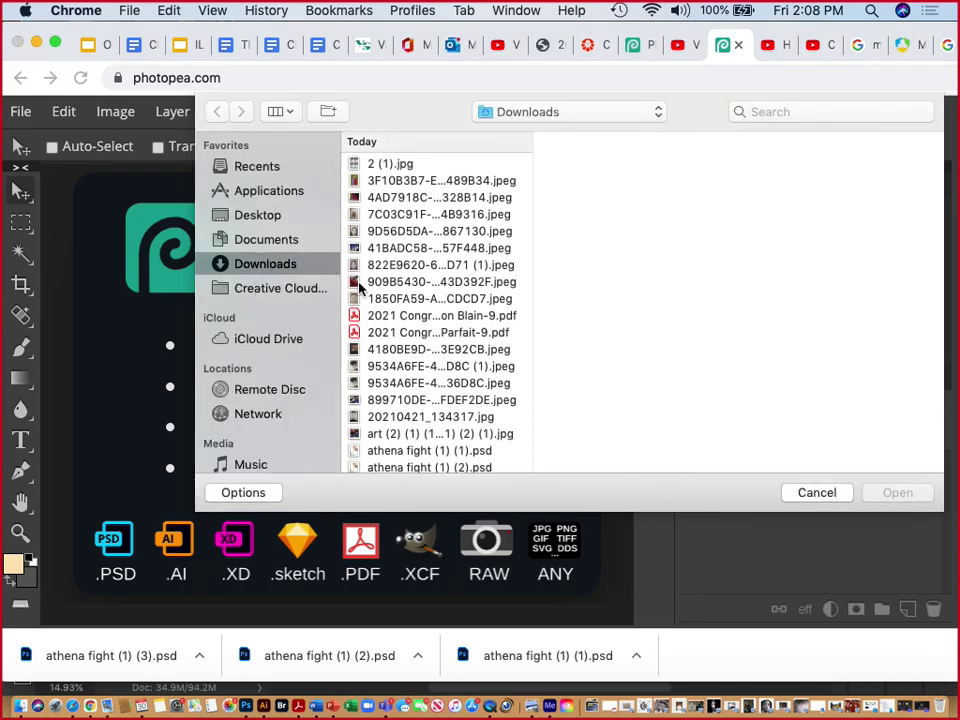
scroll(360, 287, "down", 5)
scroll(360, 305, "up", 5)
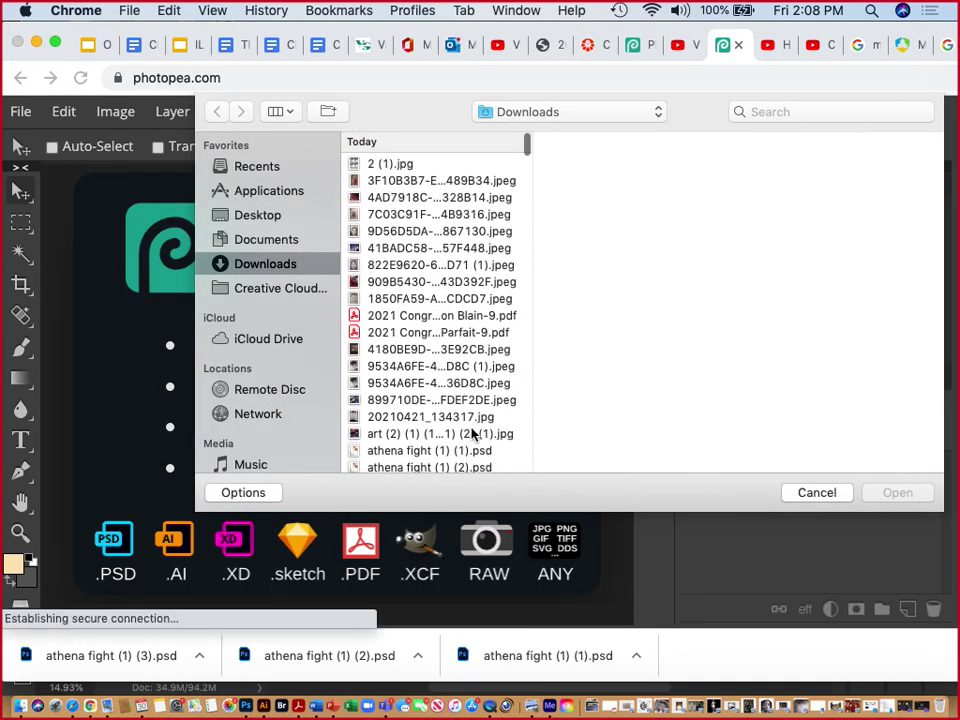
scroll(474, 433, "down", 10)
scroll(474, 433, "up", 3)
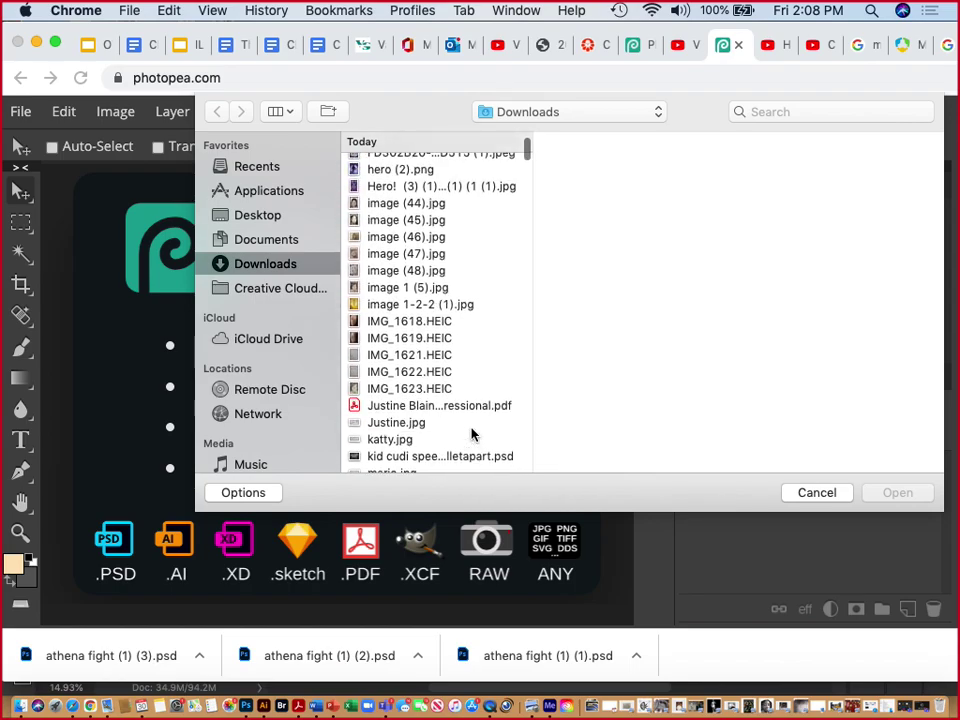
scroll(474, 433, "down", 10)
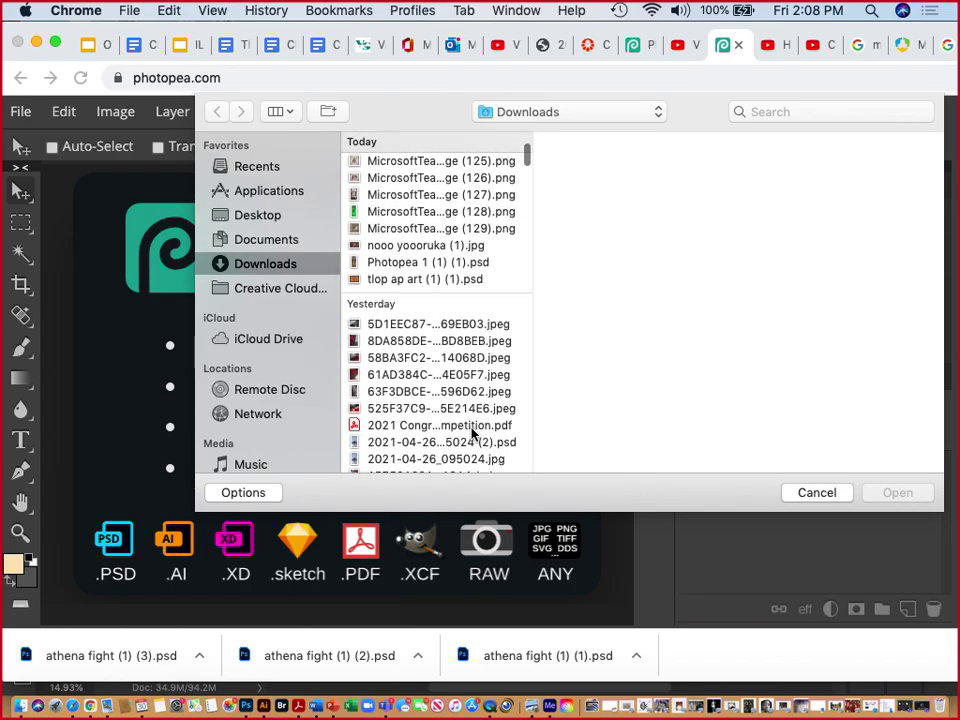
scroll(474, 433, "up", 5)
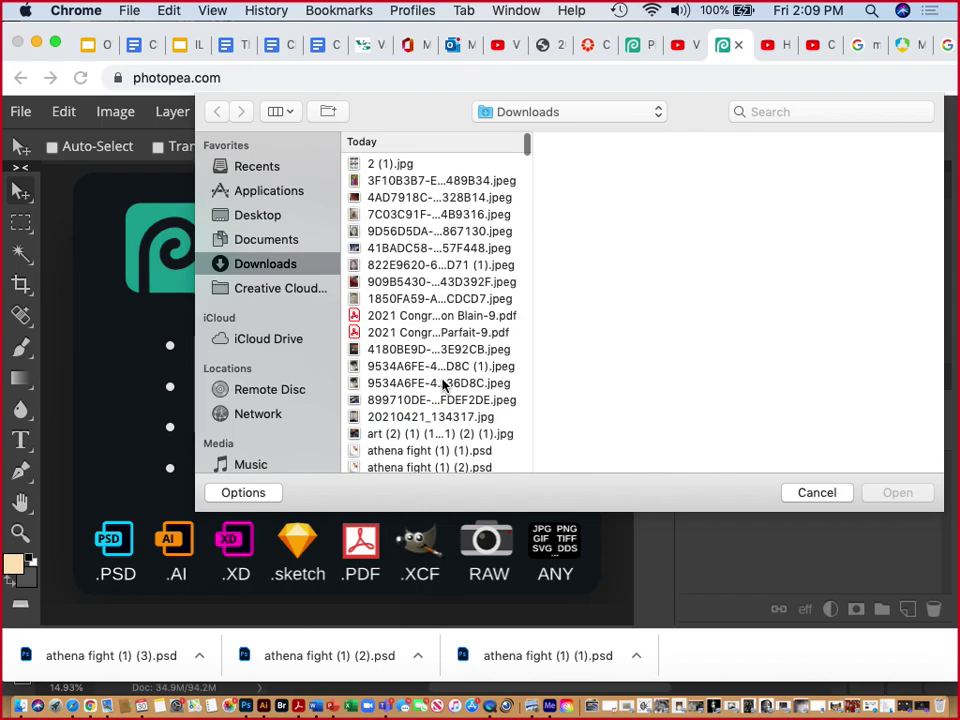
left_click(440, 366)
left_click(493, 400)
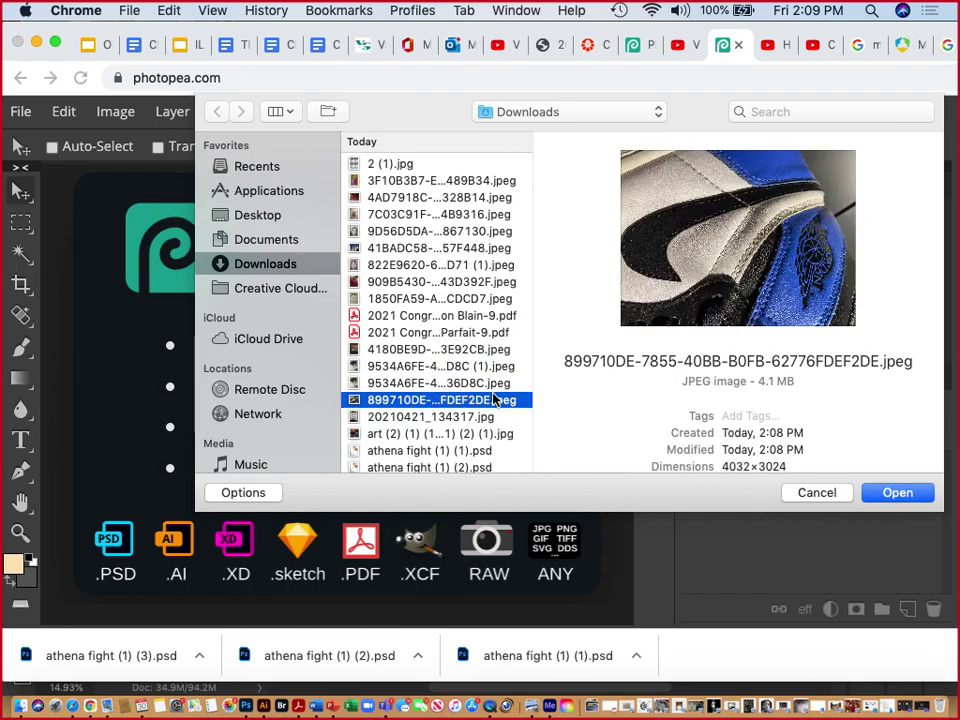
left_click(897, 492)
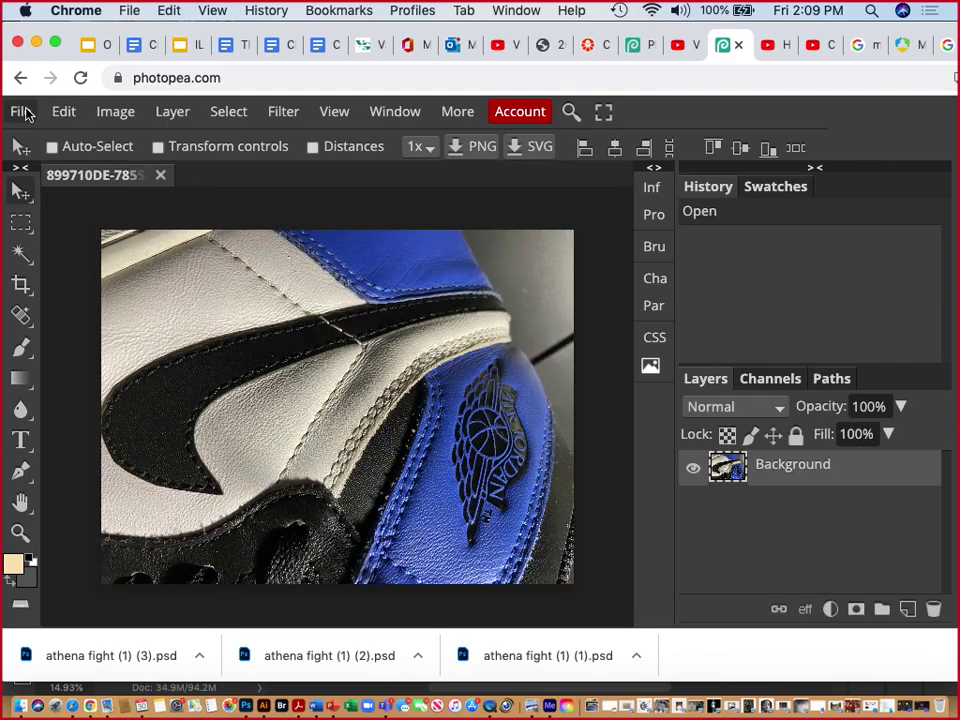
Step: Open the blue sneaker and red sneaker photos as new documents via File > Open
left_click(22, 111)
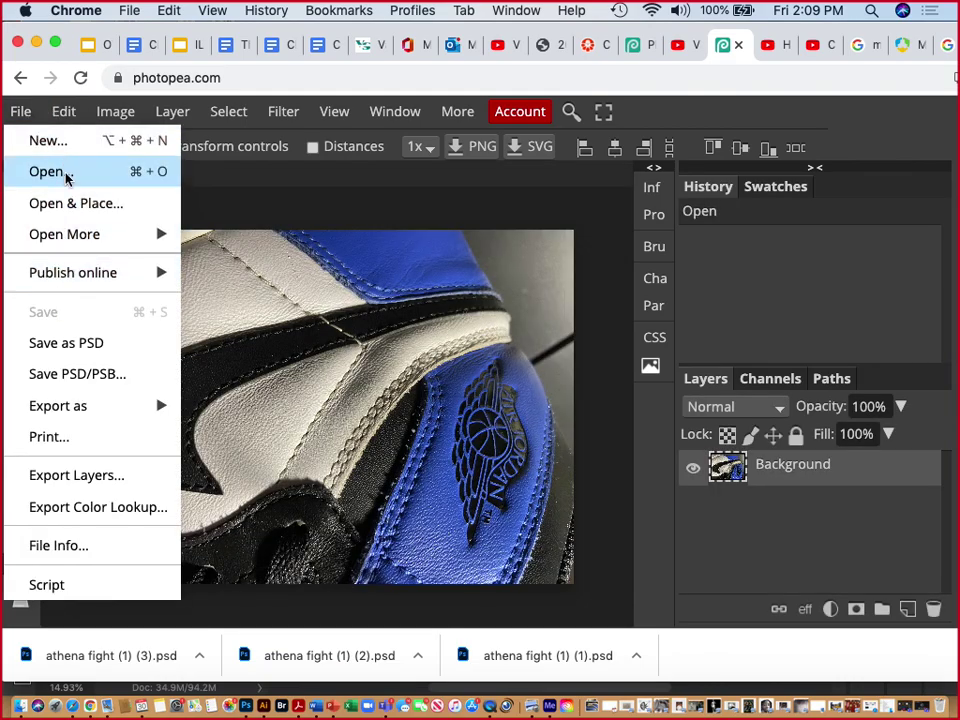
left_click(62, 173)
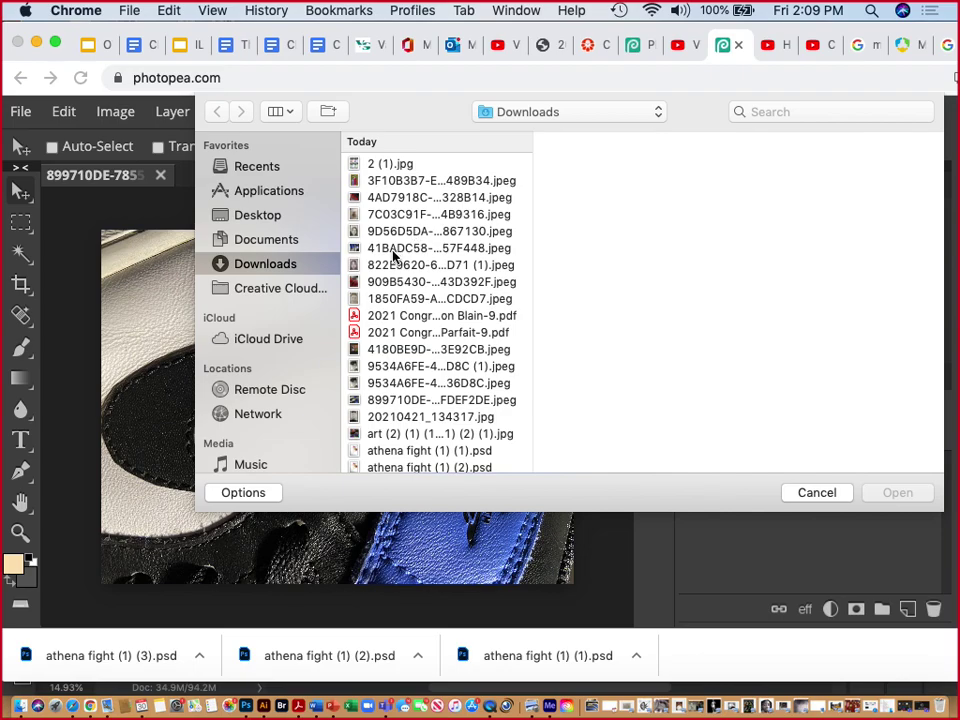
left_click(394, 248)
left_click(893, 494)
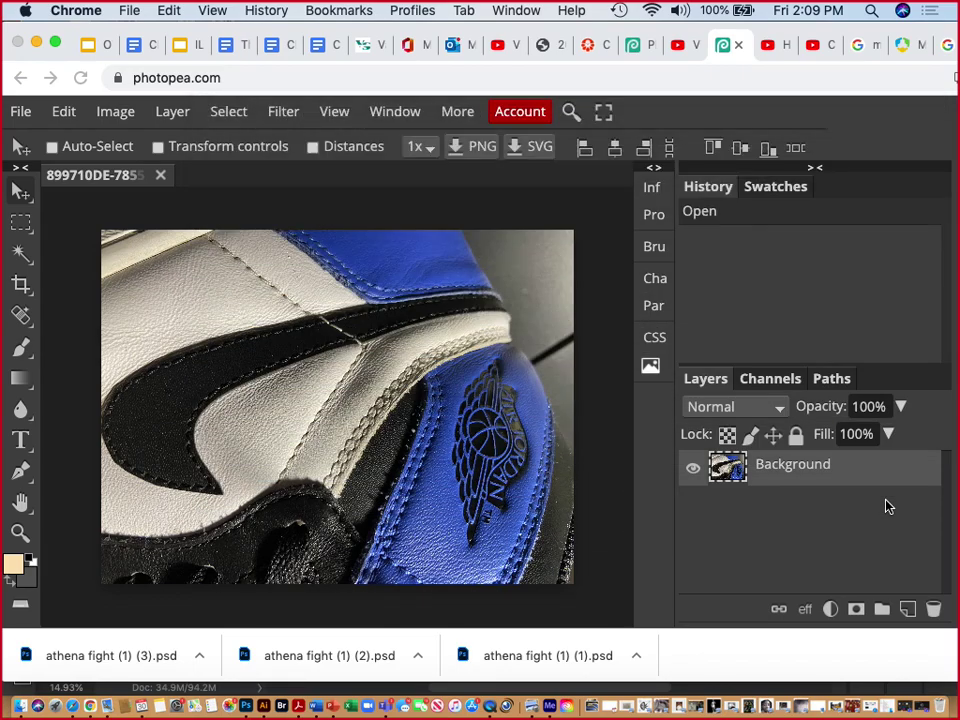
left_click(20, 111)
left_click(62, 182)
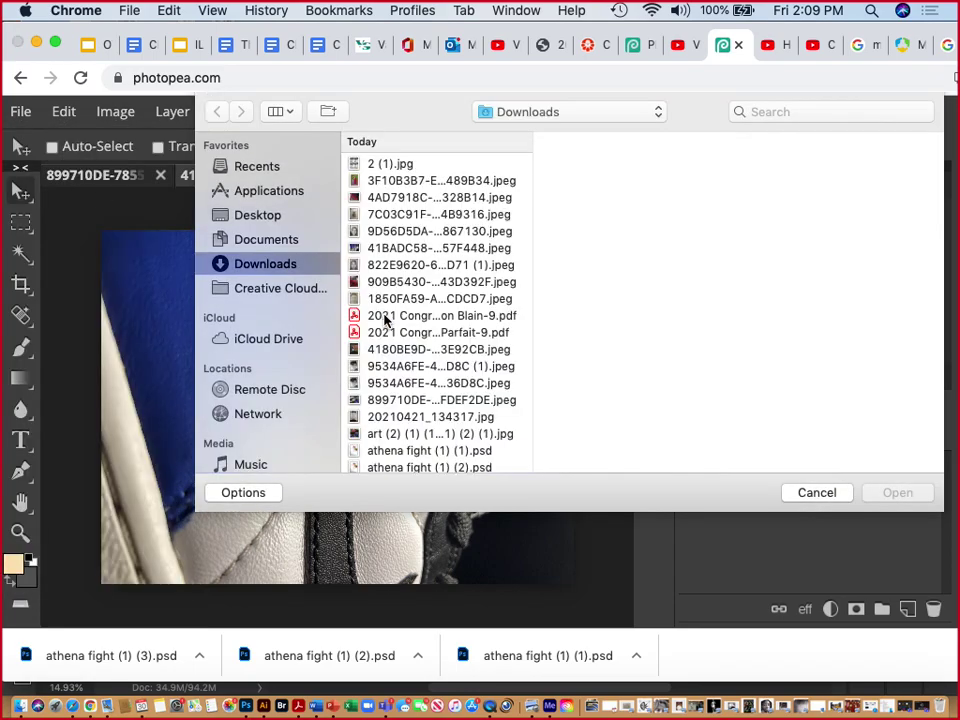
left_click(406, 283)
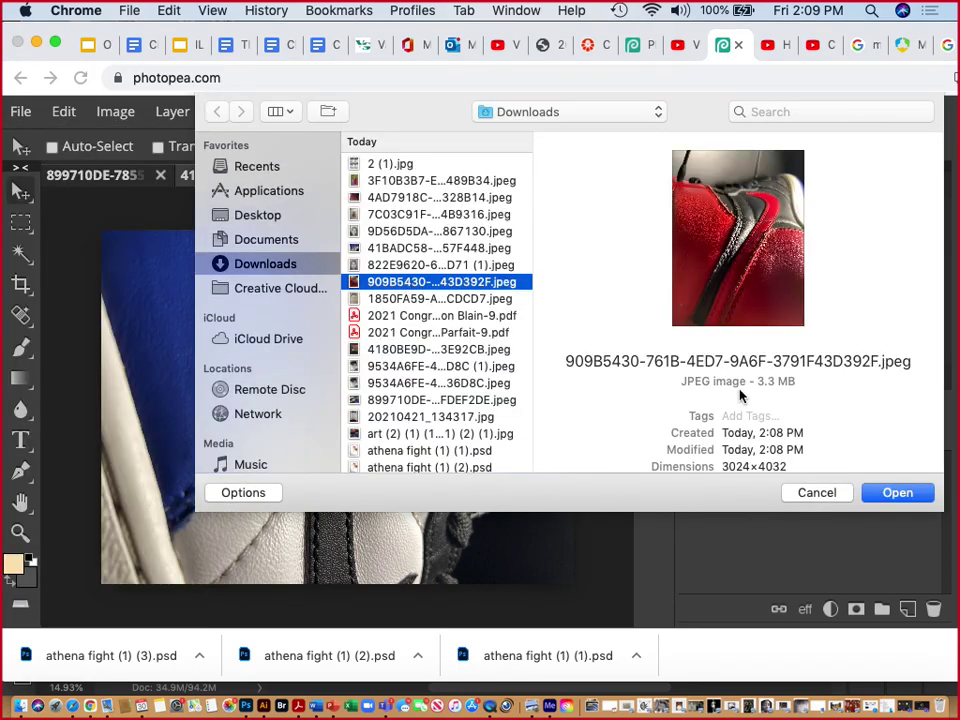
left_click(890, 488)
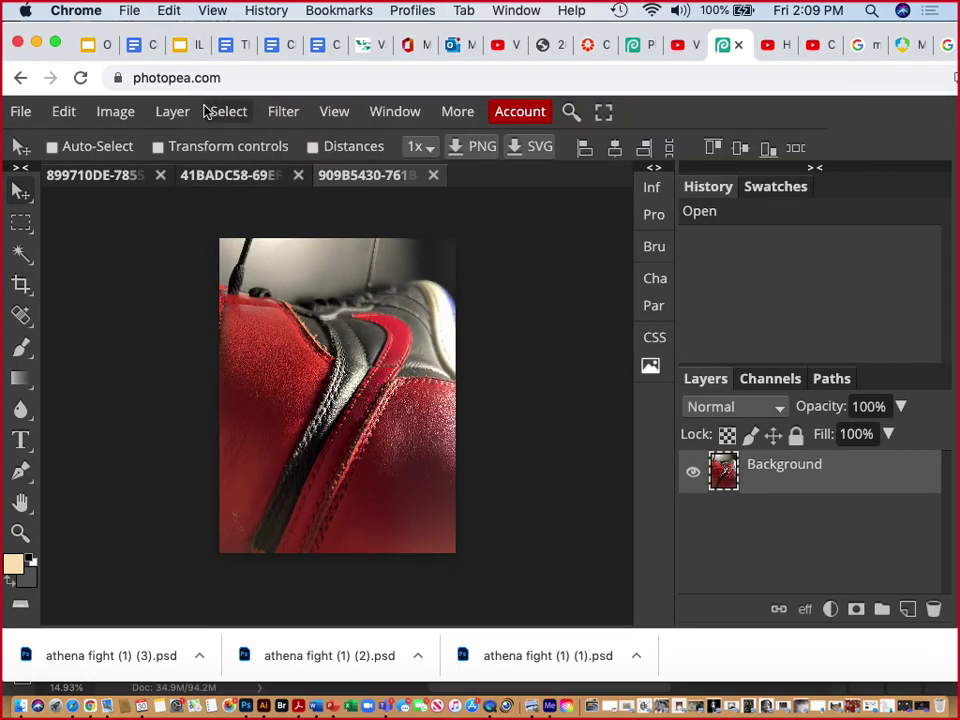
Step: Open the red-and-black close-up photo as a fourth document
left_click(20, 111)
left_click(45, 172)
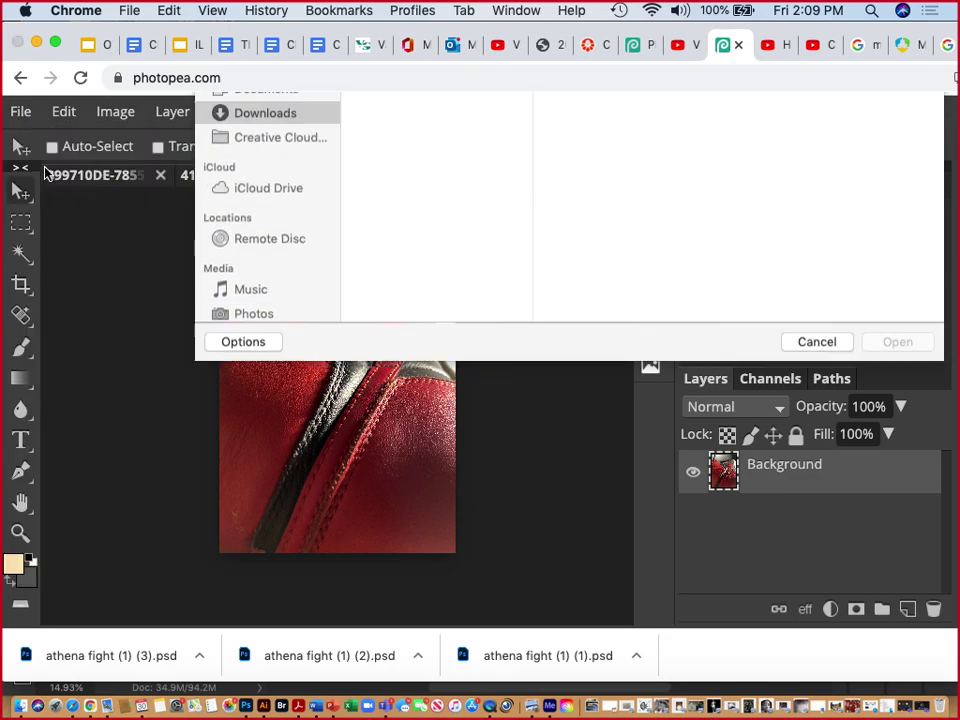
scroll(425, 337, "down", 5)
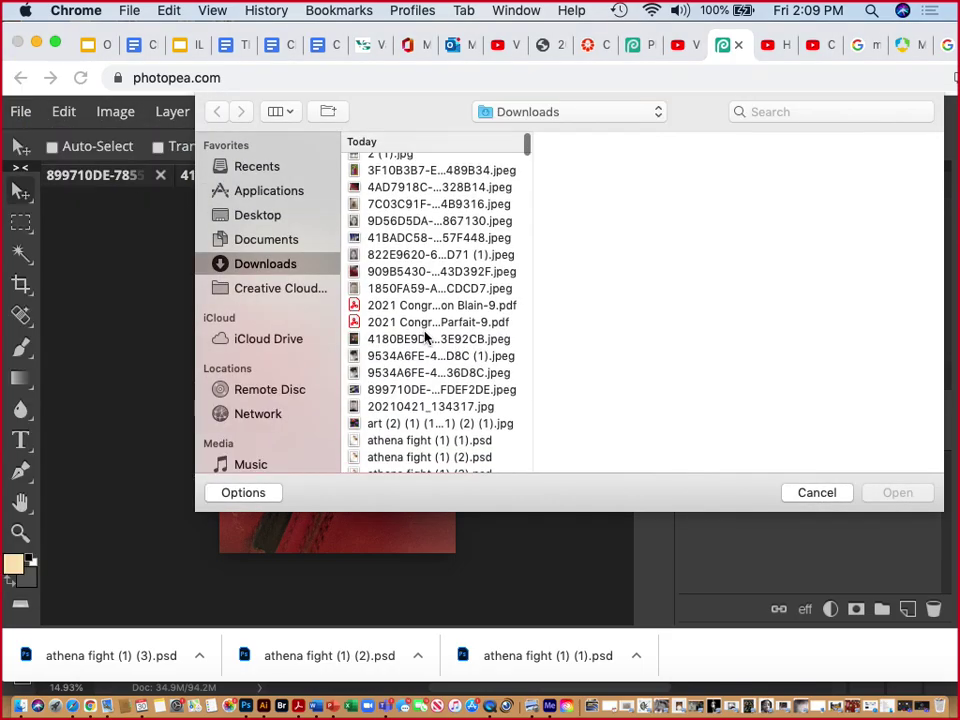
scroll(425, 337, "down", 6)
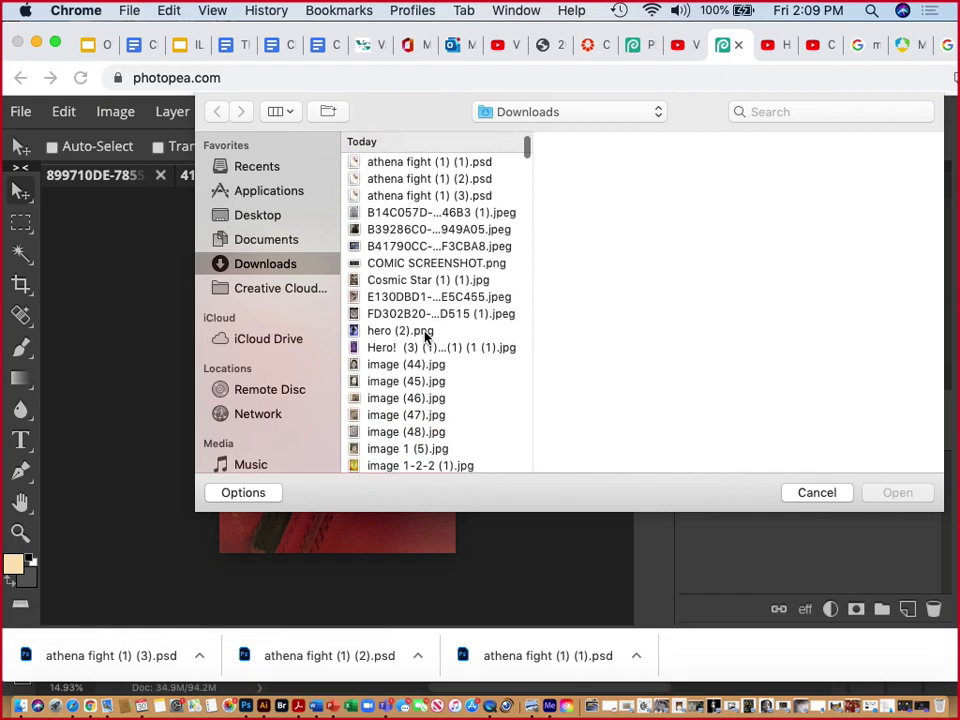
scroll(425, 337, "up", 7)
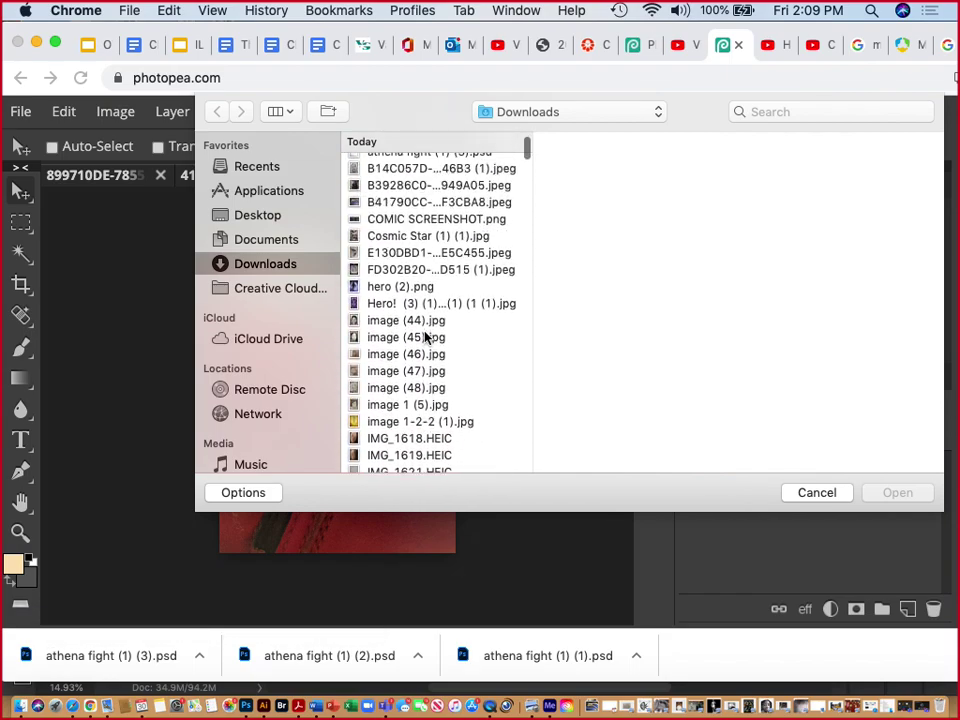
scroll(411, 290, "up", 3)
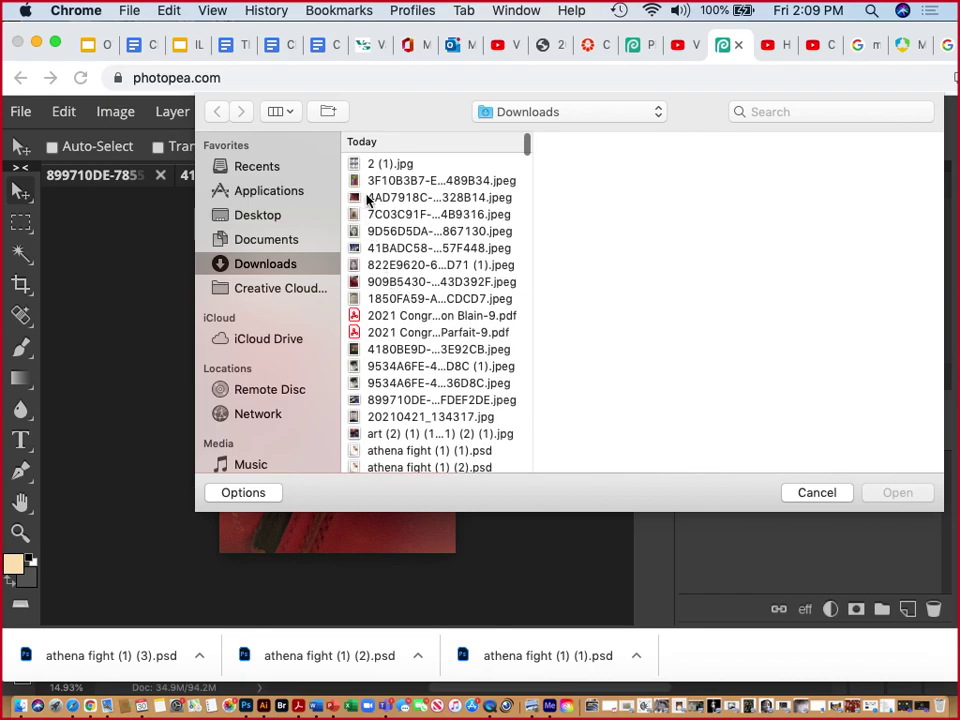
left_click(368, 198)
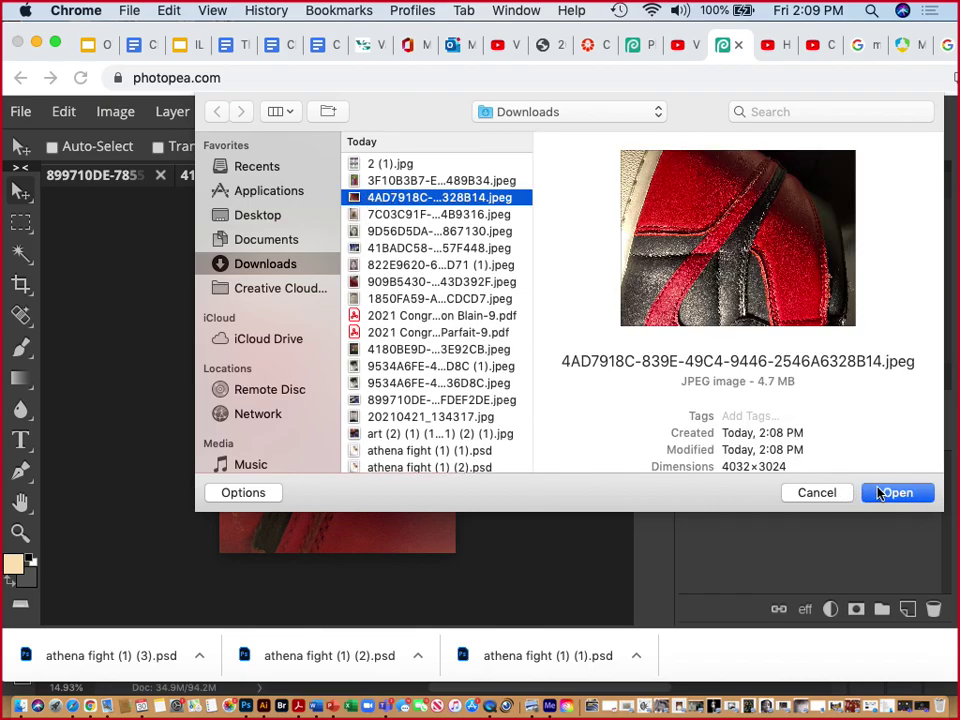
left_click(879, 494)
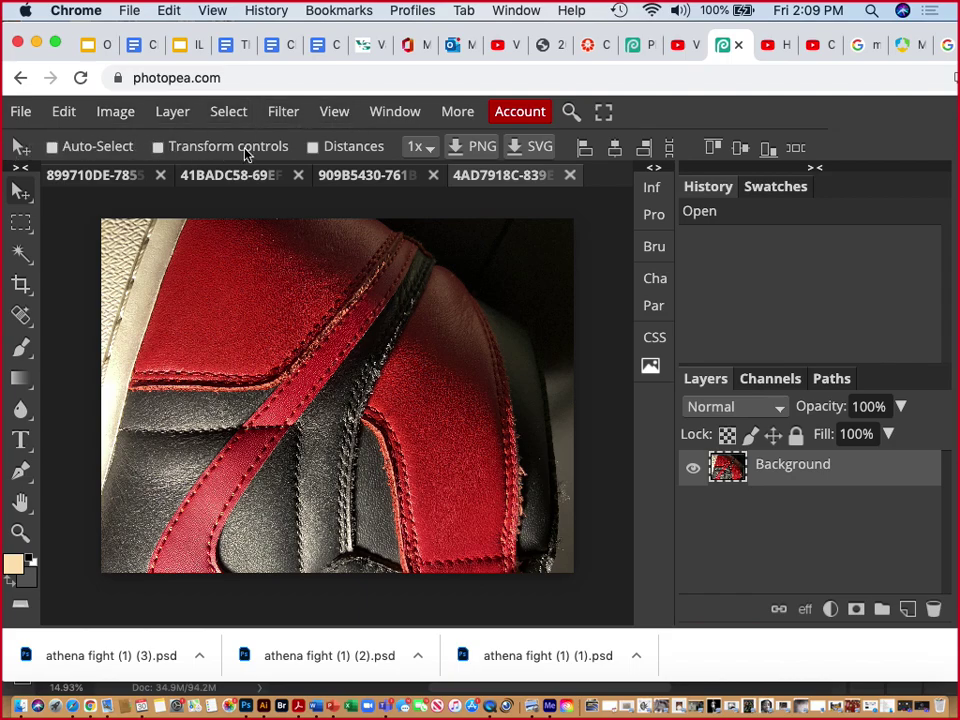
Step: Flip through the open sneaker photo tabs and settle on the 41BADC58 blue-and-white close-up
left_click(80, 176)
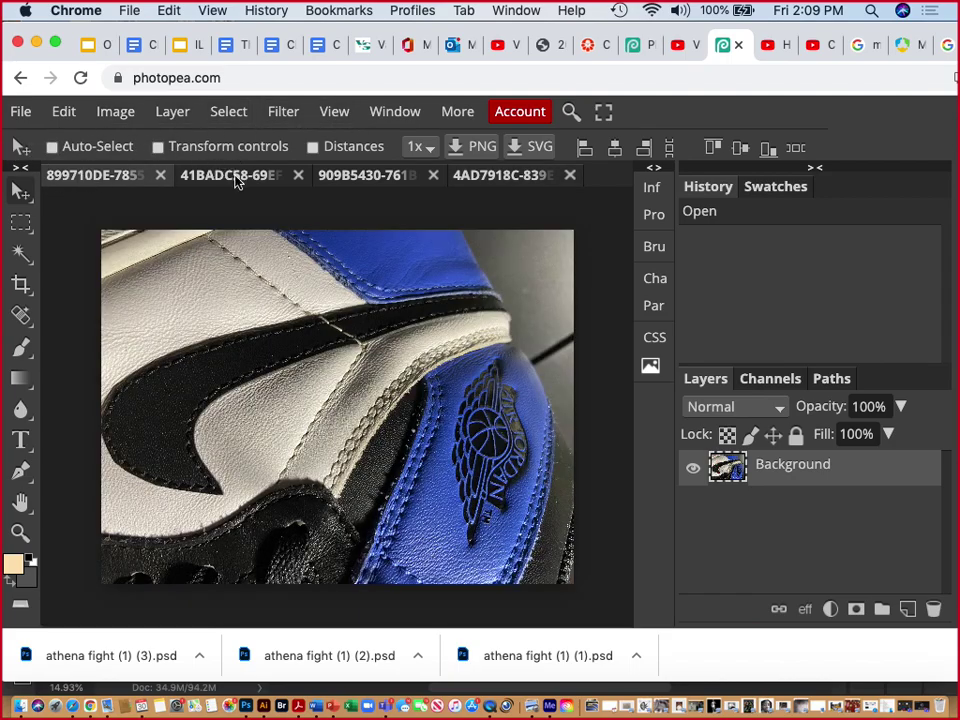
left_click(236, 178)
left_click(379, 183)
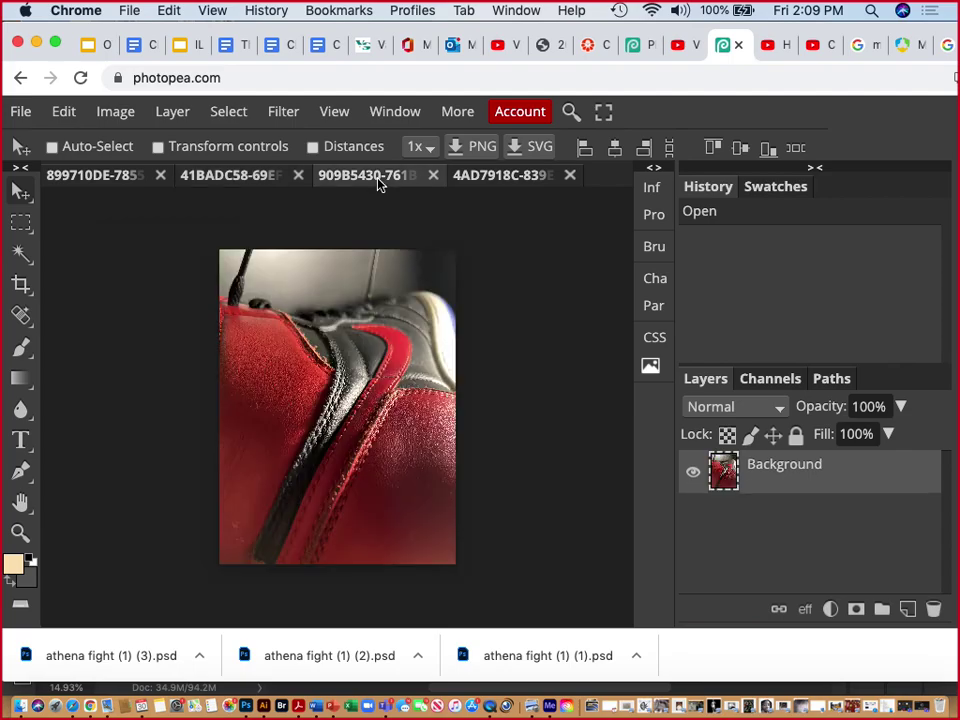
left_click(484, 178)
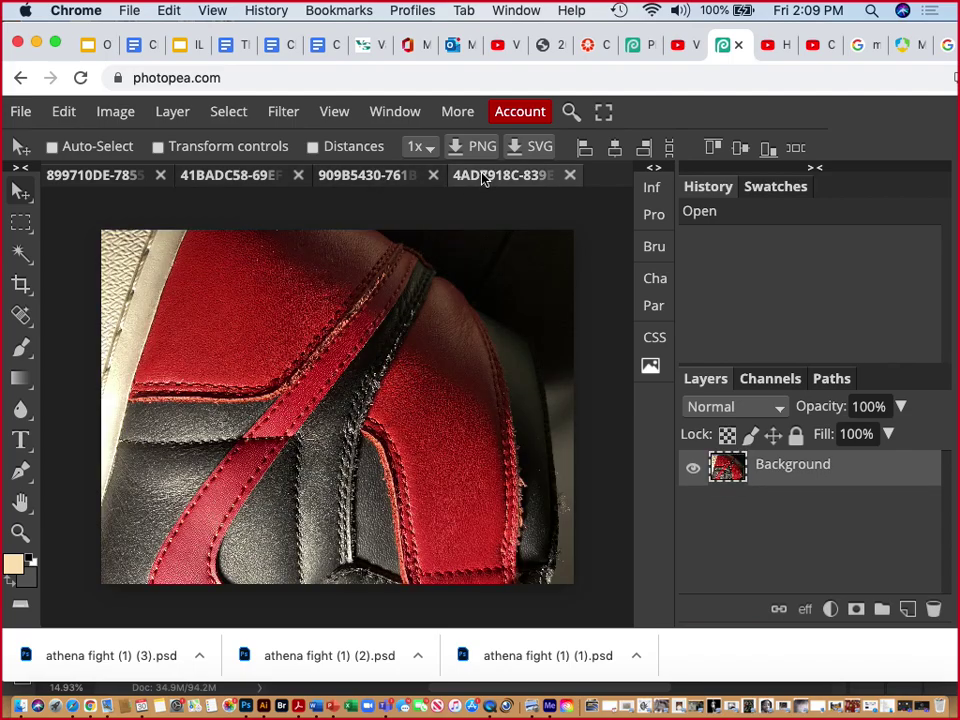
left_click(378, 183)
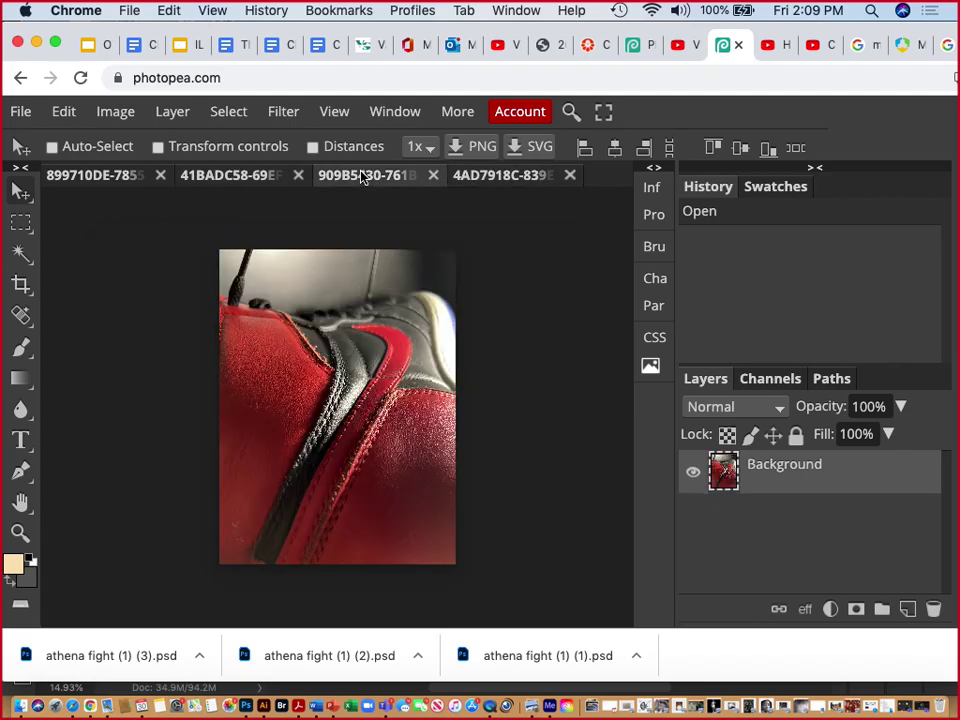
left_click(244, 180)
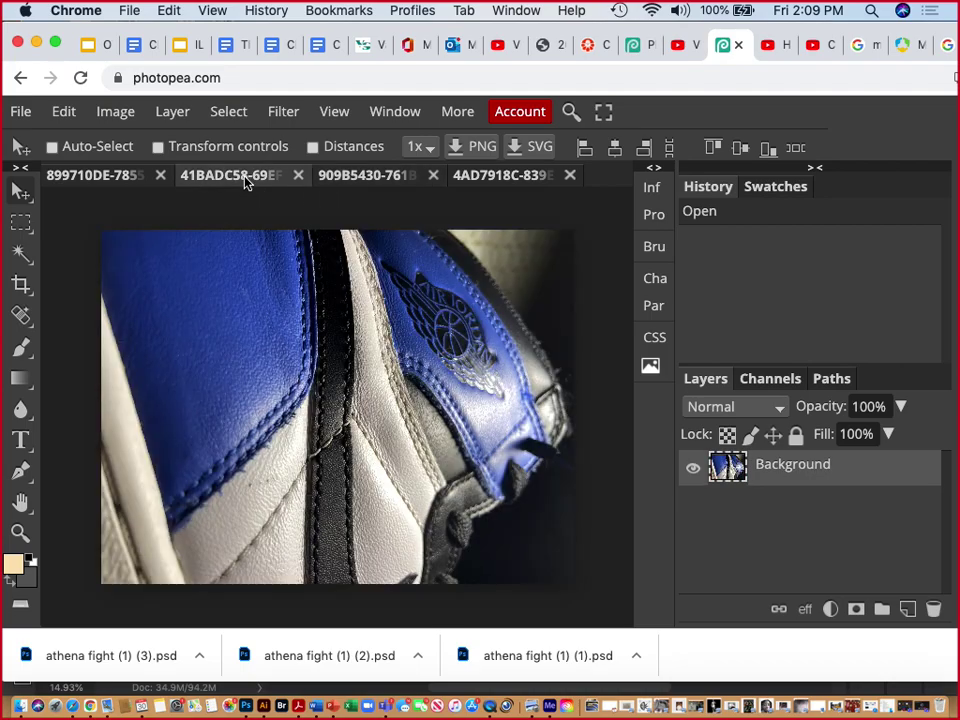
left_click(128, 179)
left_click(230, 180)
Step: Rotate the 41BADC58 image 90° via Image > Transform and zoom out to fit it
left_click(117, 113)
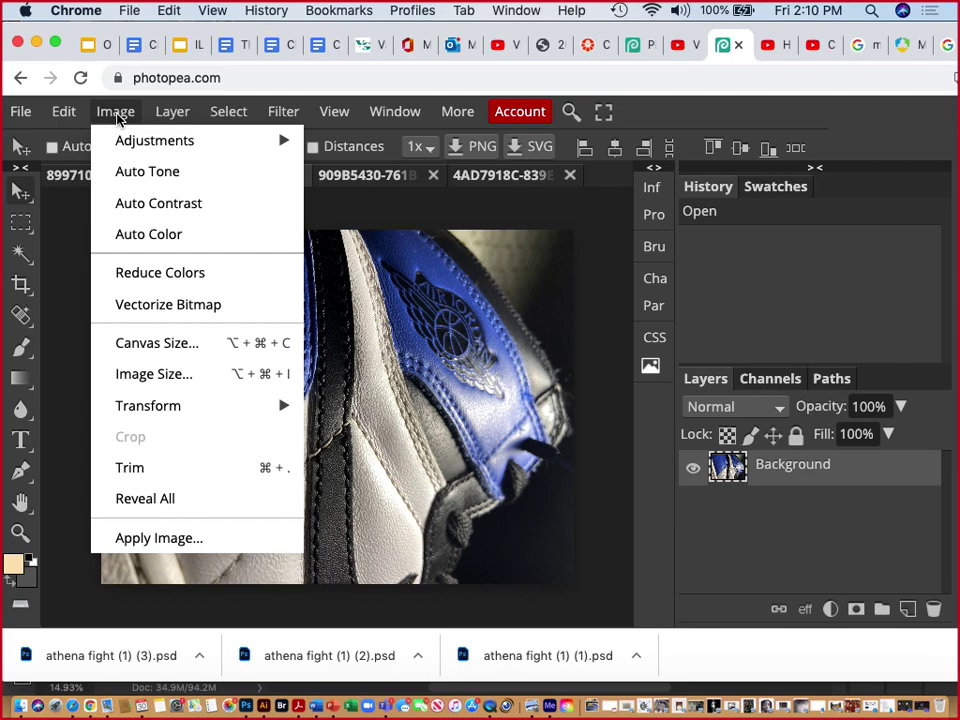
mouse_move(161, 401)
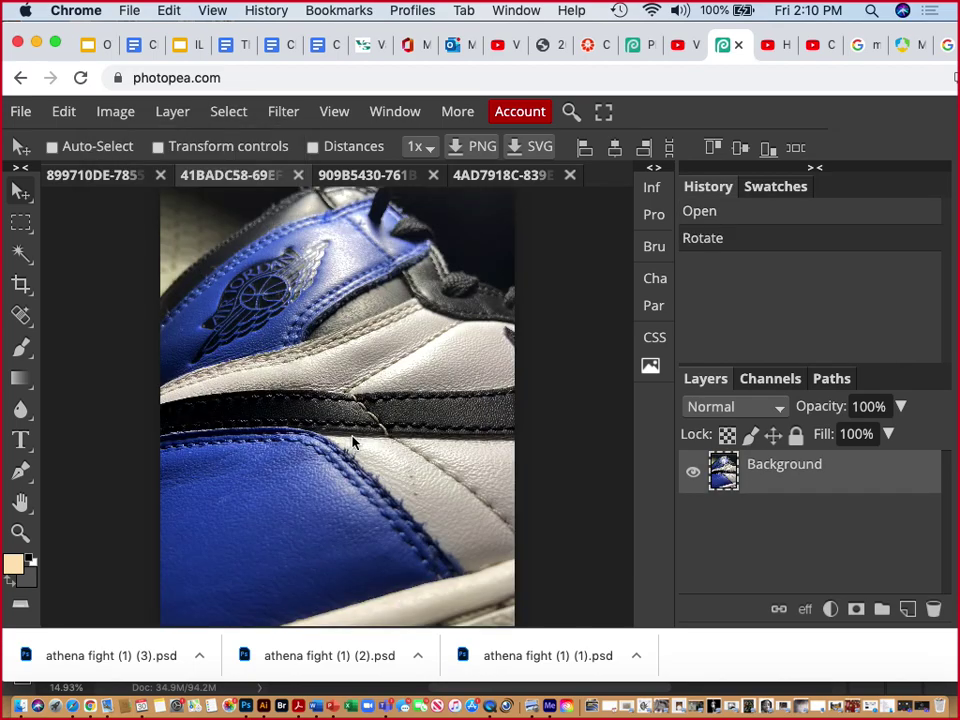
key("super+minus")
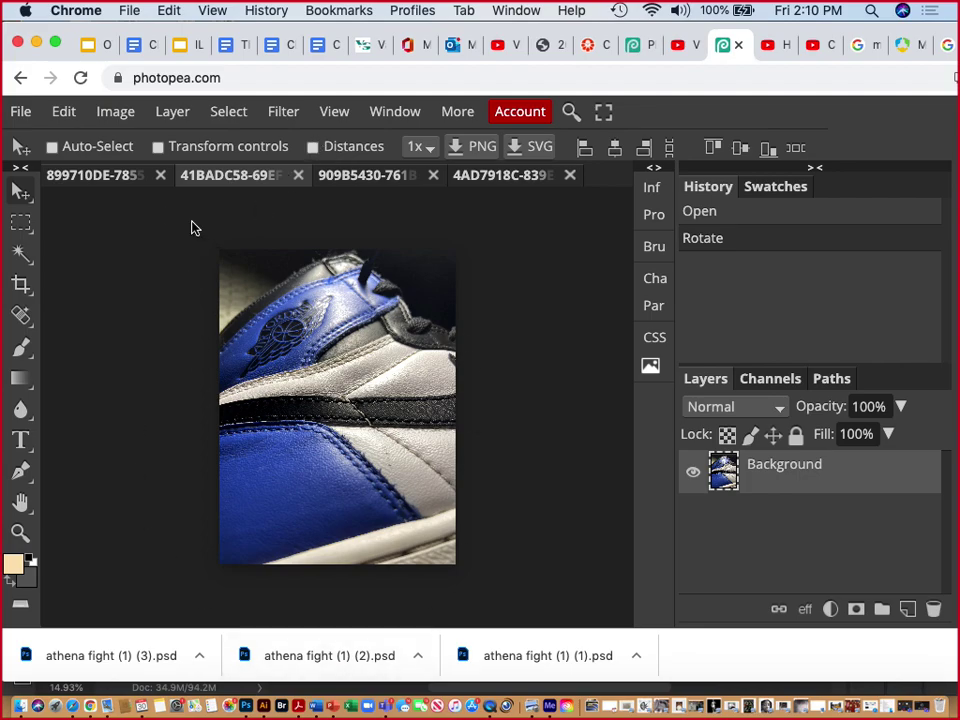
Step: Switch to the 4AD7918C red-and-black close-up and choose the Rectangle Select tool
key("super+z")
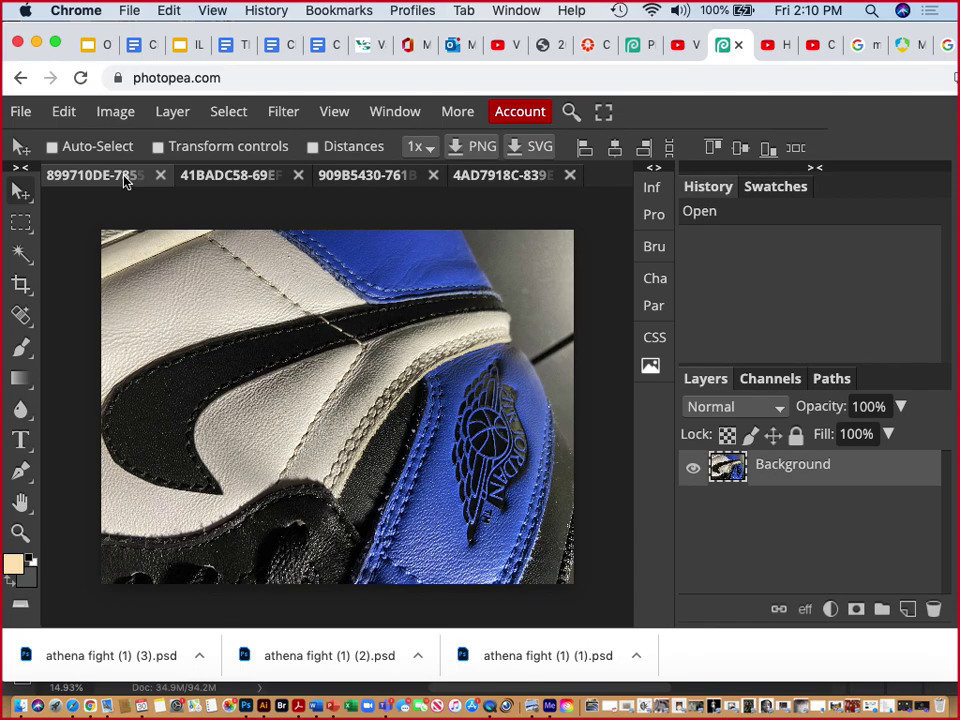
left_click(356, 179)
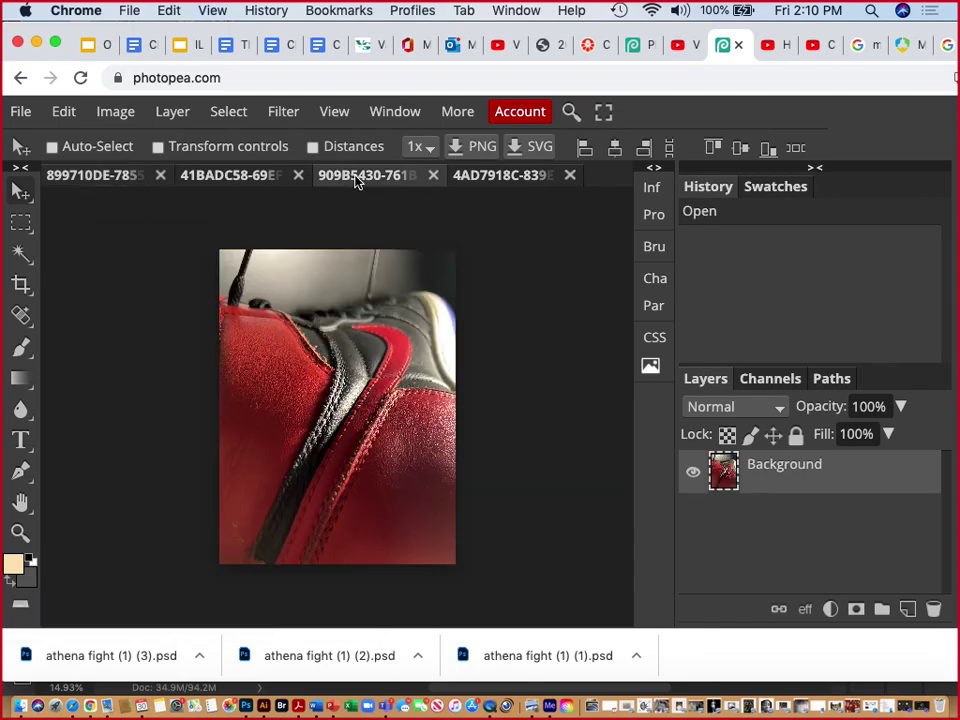
left_click(520, 177)
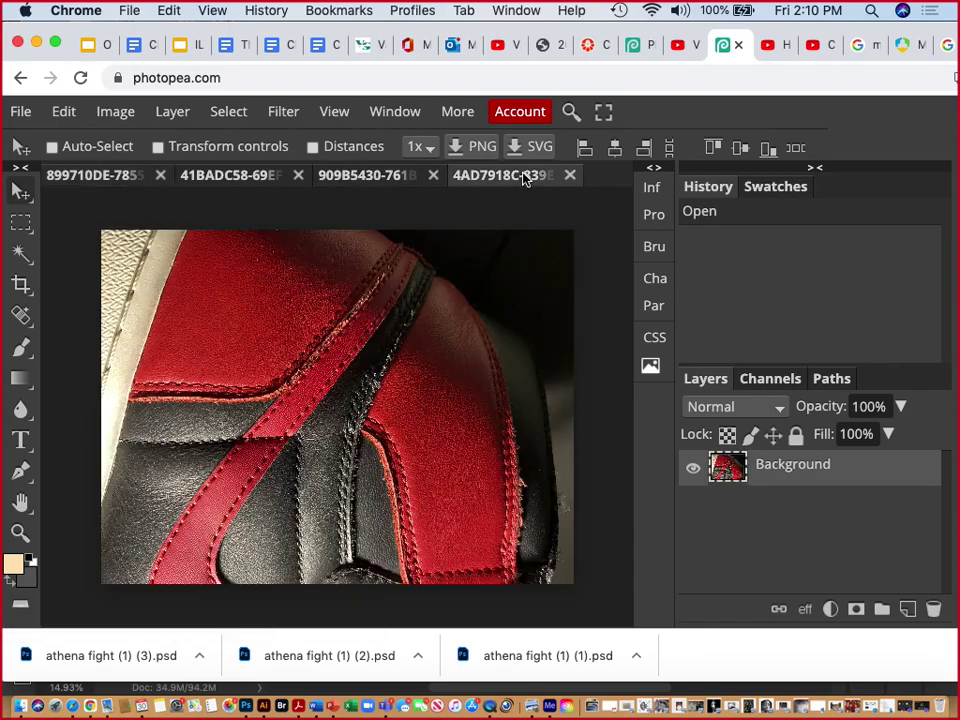
left_click(22, 224)
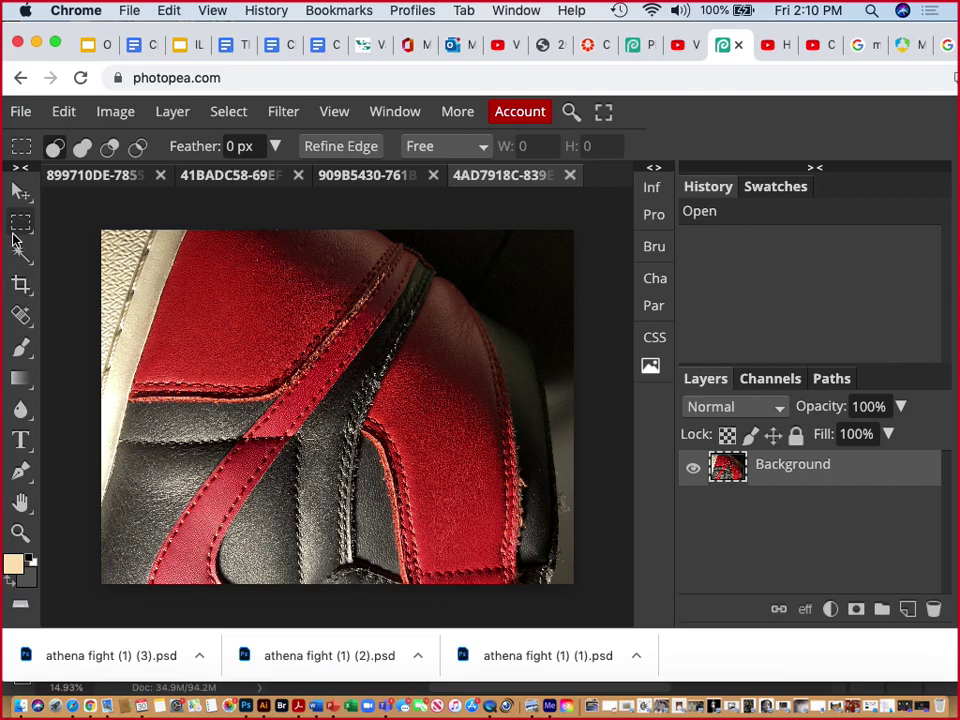
right_click(22, 229)
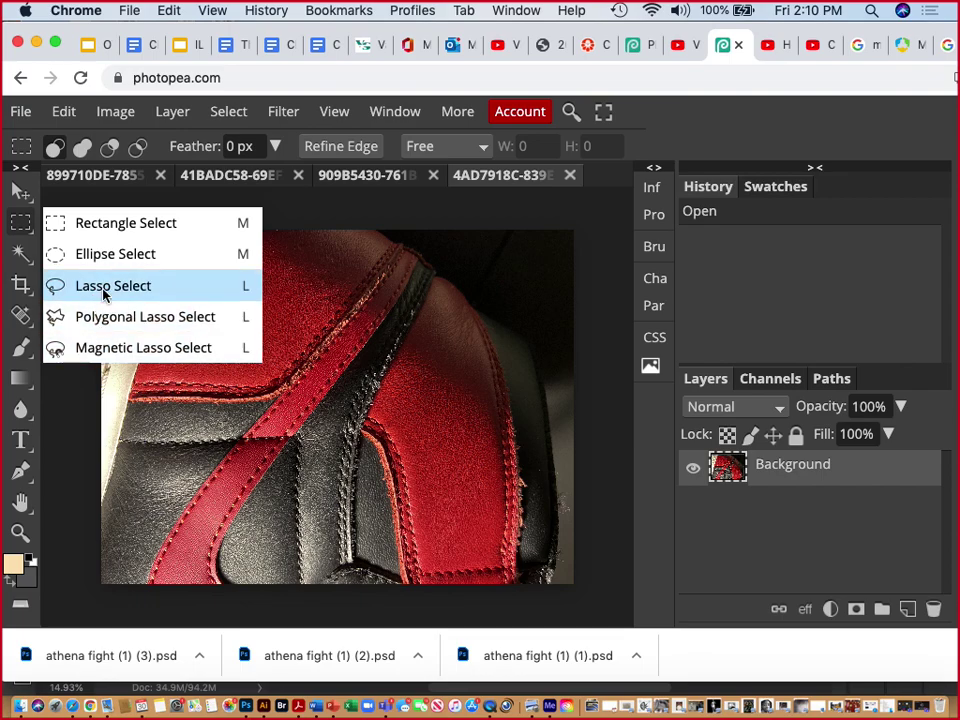
left_click(103, 224)
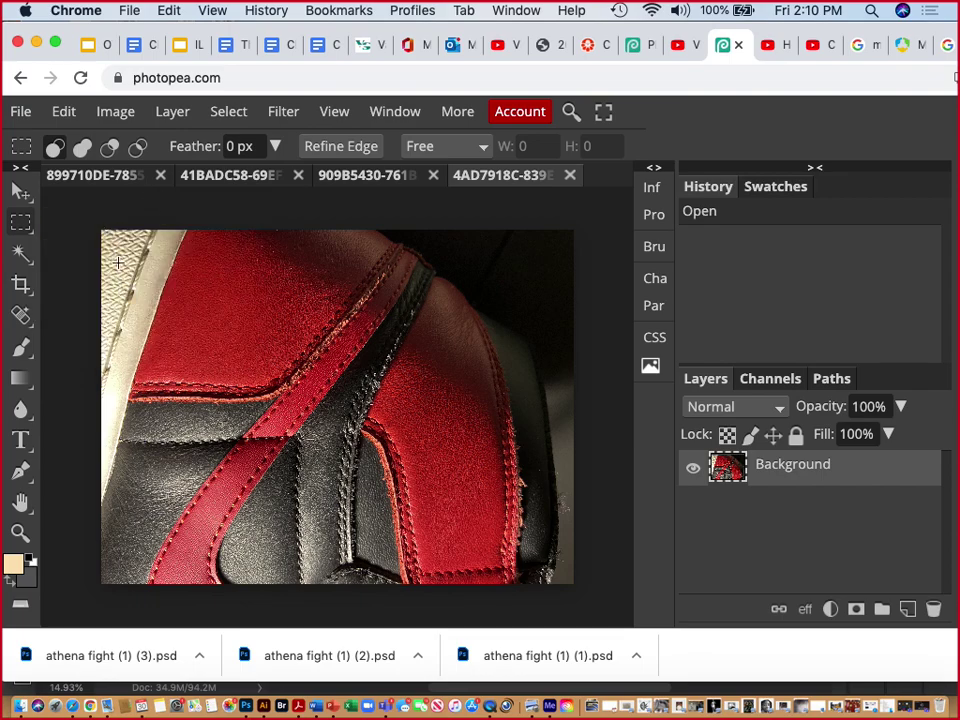
Step: Draw trial rectangle selections on the red-and-black photo, discarding each
left_click_drag(152, 270, 502, 392)
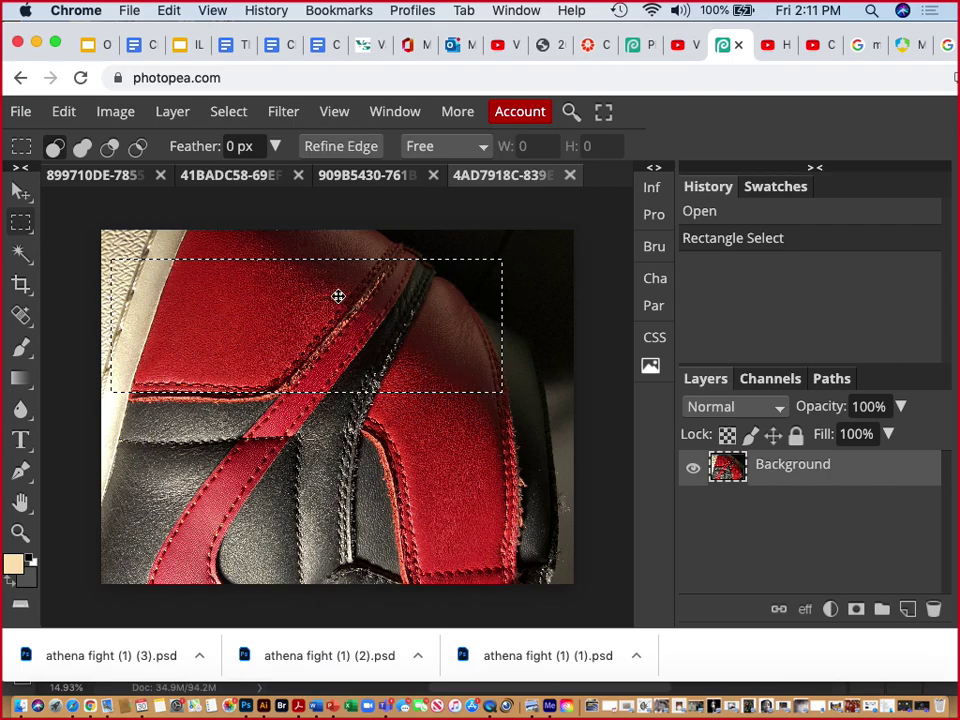
left_click_drag(261, 298, 268, 356)
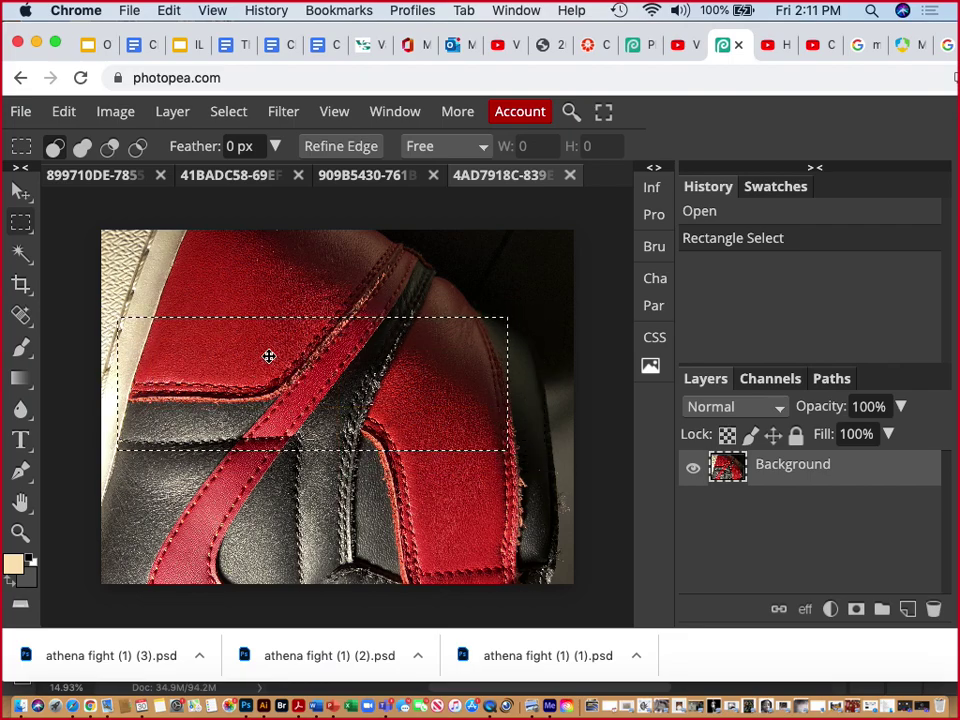
left_click(118, 277)
left_click_drag(120, 278, 549, 478)
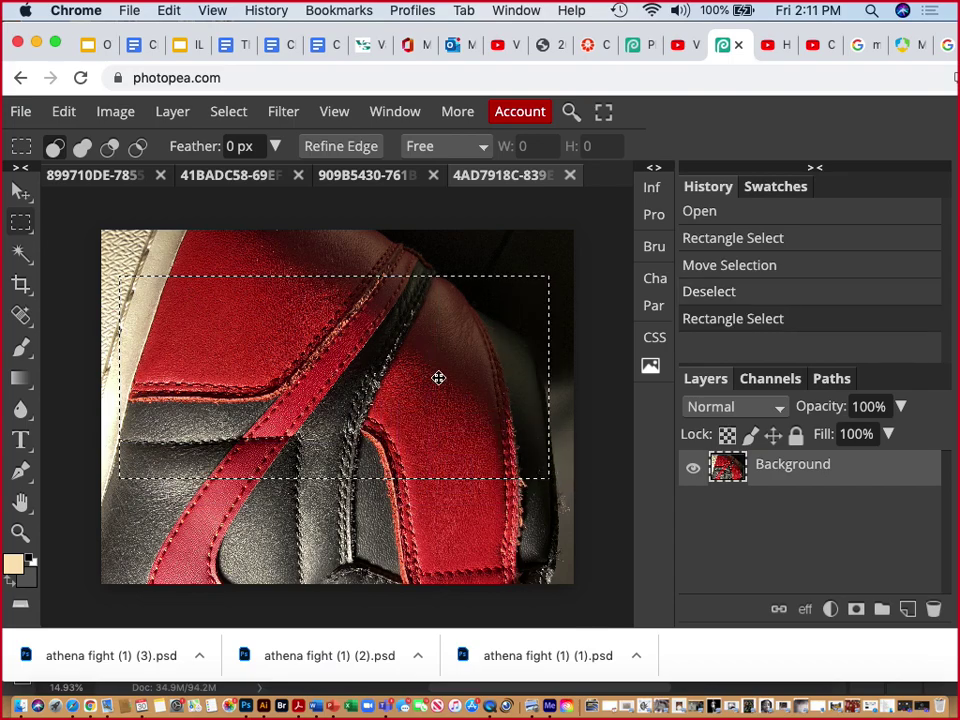
left_click(117, 331)
Step: Select a full-width band across the photo's middle, then return to the 41BADC58 document
left_click_drag(117, 331, 553, 400)
left_click_drag(467, 349, 474, 390)
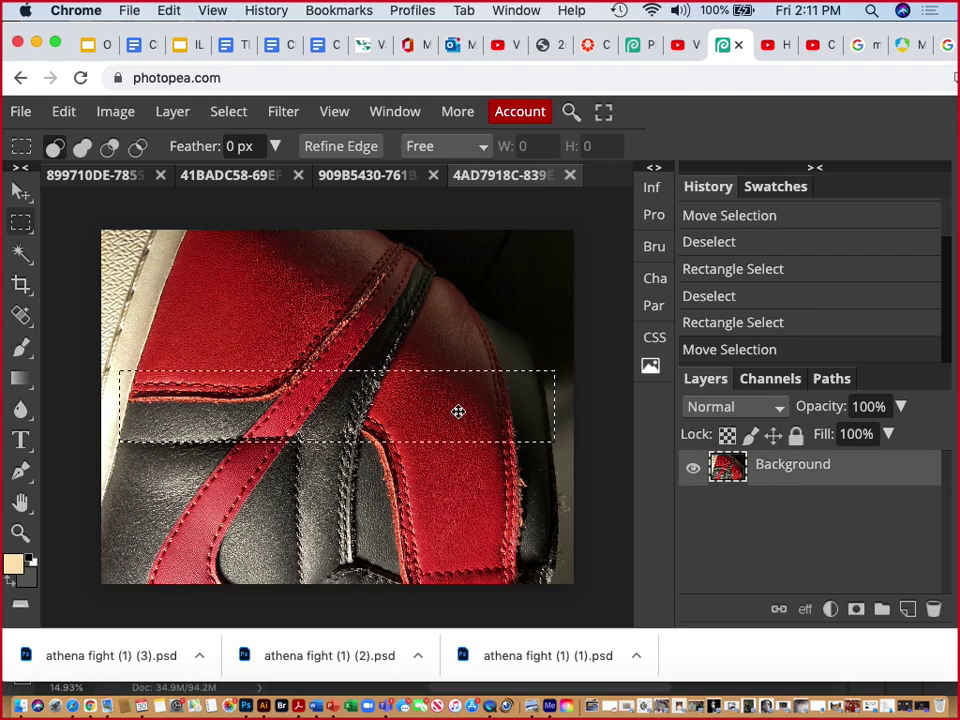
left_click_drag(456, 409, 442, 409)
left_click(196, 186)
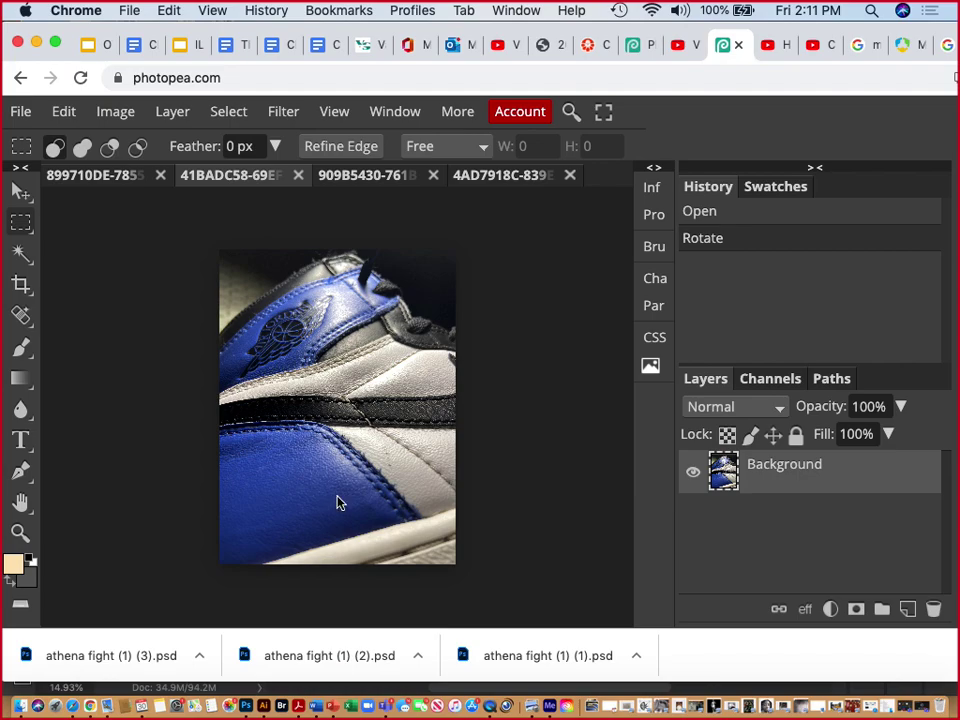
Step: Paste the copied red-and-black strip into the blue sneaker document as Layer 1
key("super+v")
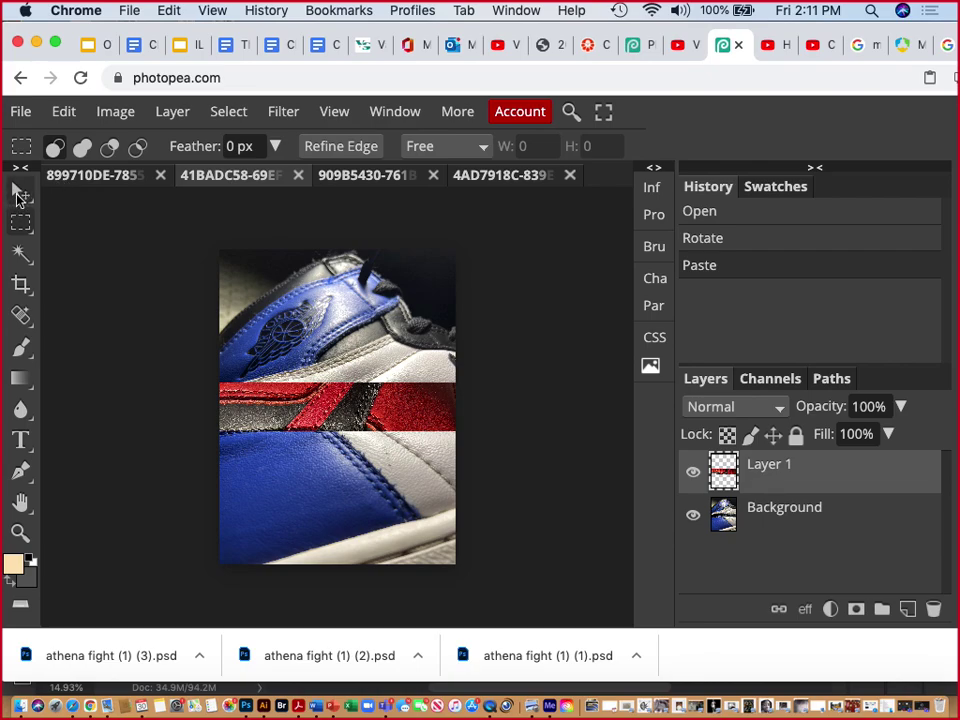
Step: With the Move tool, shift the red strip up into the image's top third
left_click(20, 192)
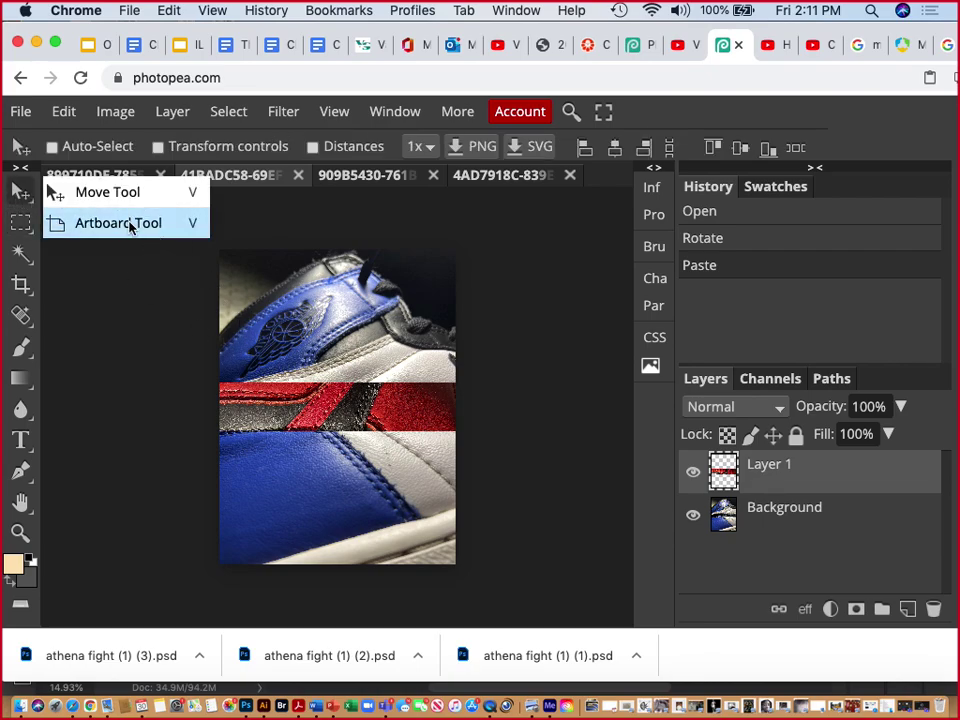
left_click_drag(342, 410, 358, 346)
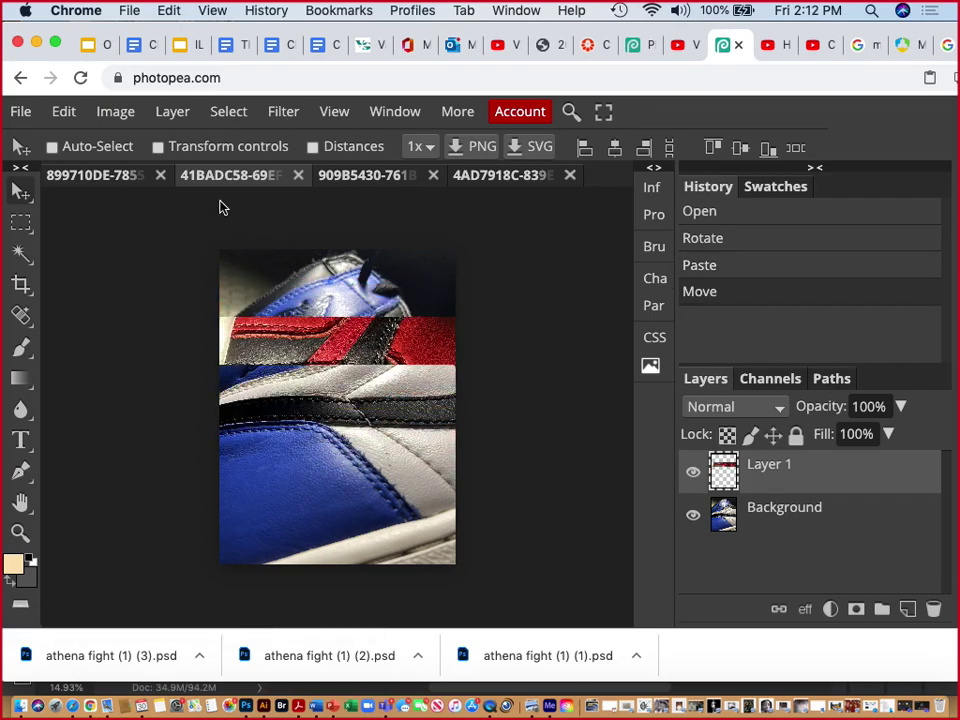
Step: Scale the red strip to 81.31% width and 86.25% height, then move it over the blue toe
left_click(158, 147)
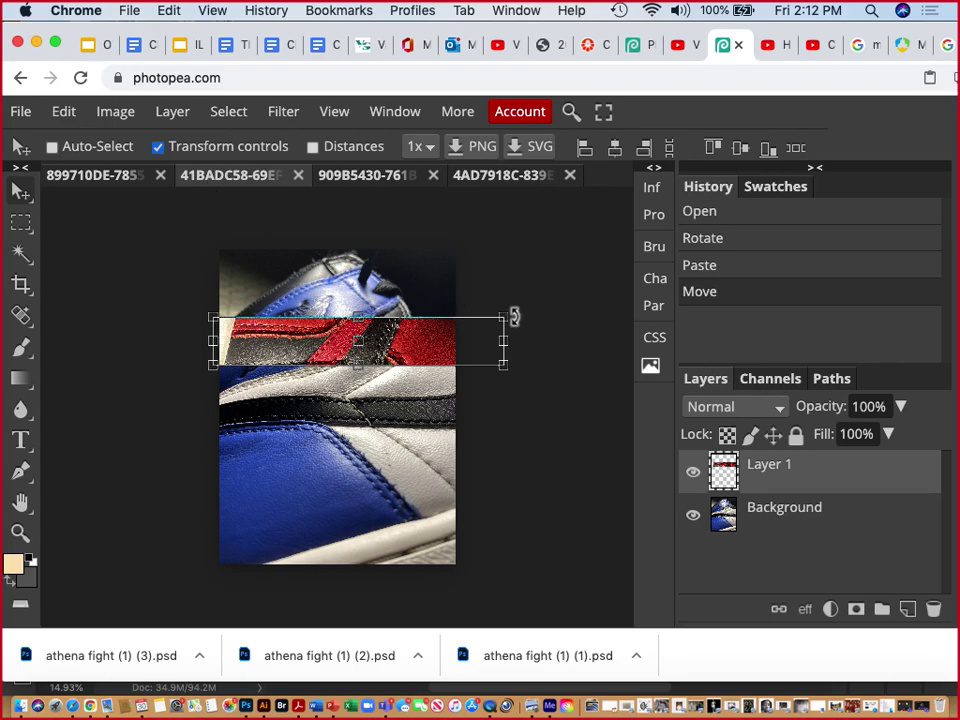
left_click_drag(502, 319, 472, 428)
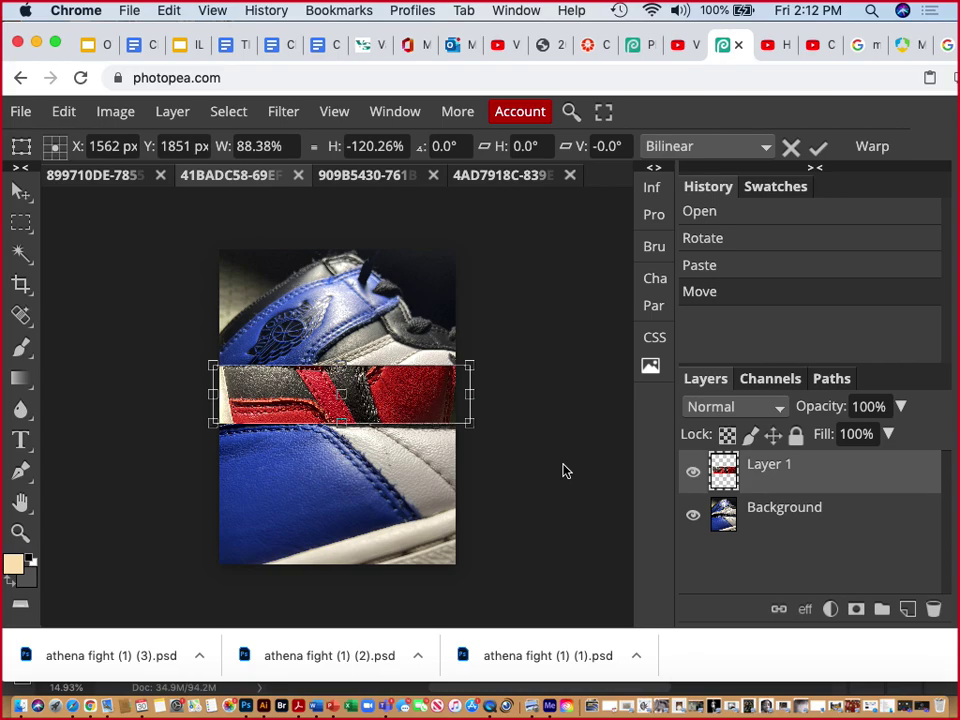
key("Return")
key("ctrl+z")
left_click_drag(503, 317, 455, 319)
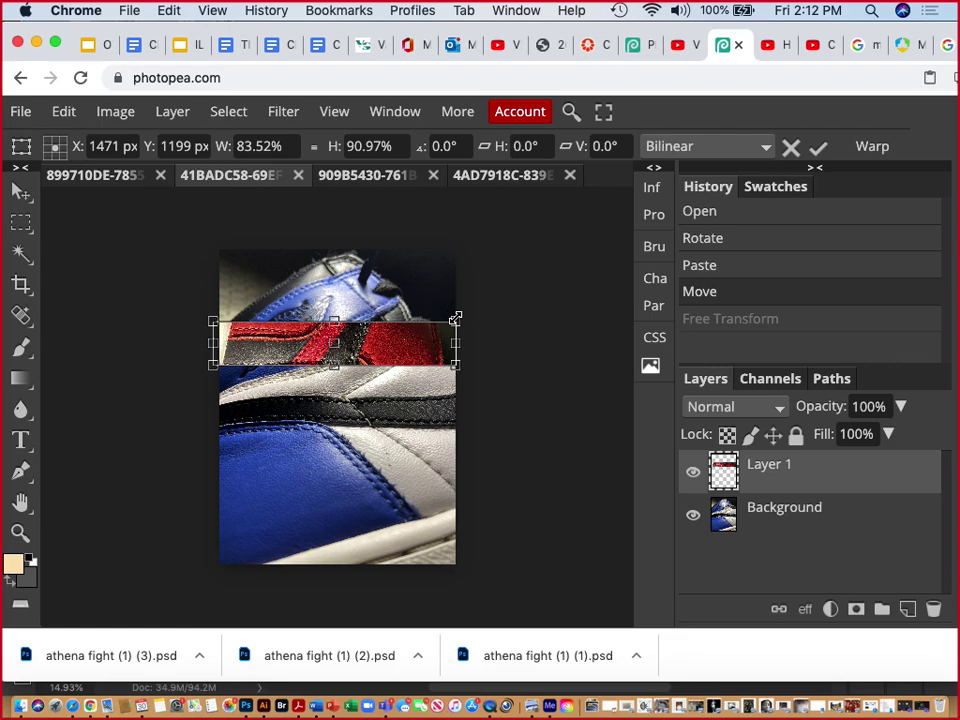
left_click_drag(212, 321, 223, 323)
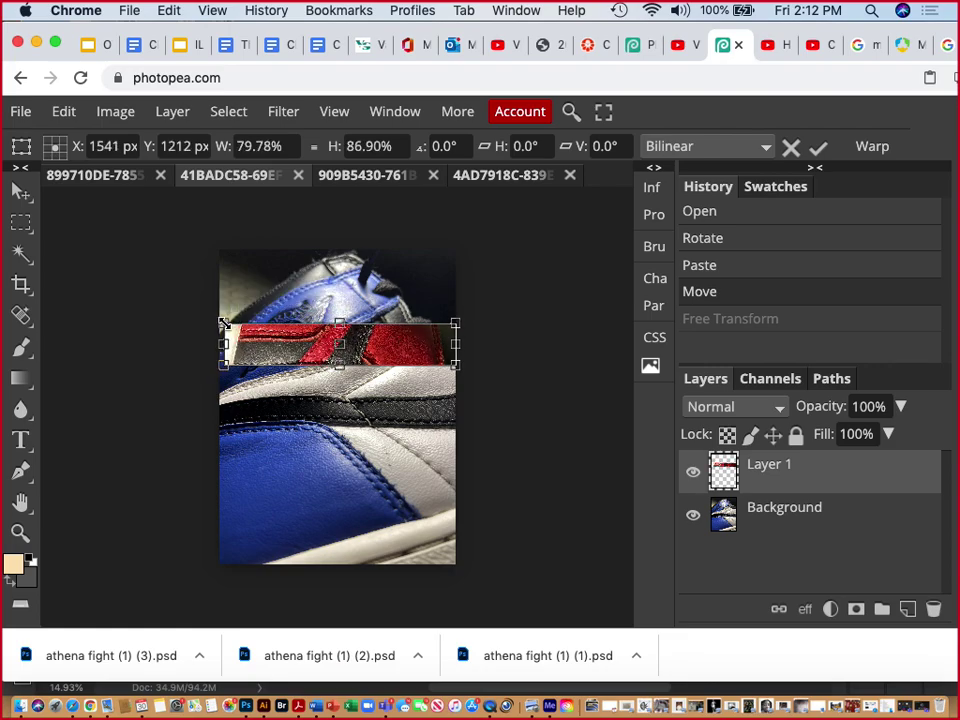
left_click_drag(386, 347, 386, 499)
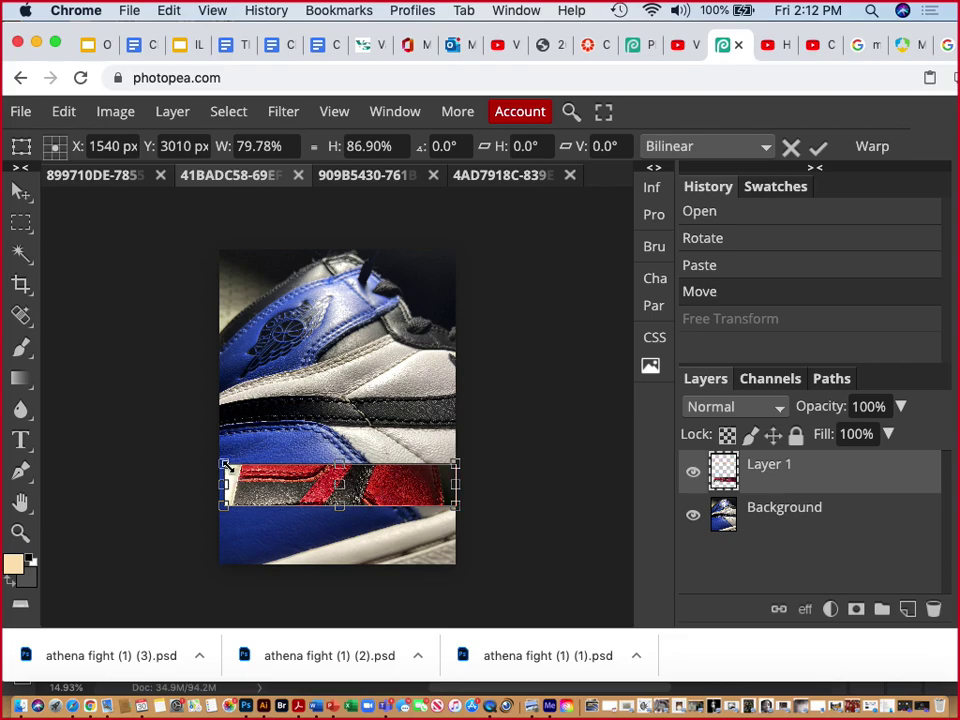
left_click_drag(224, 465, 219, 464)
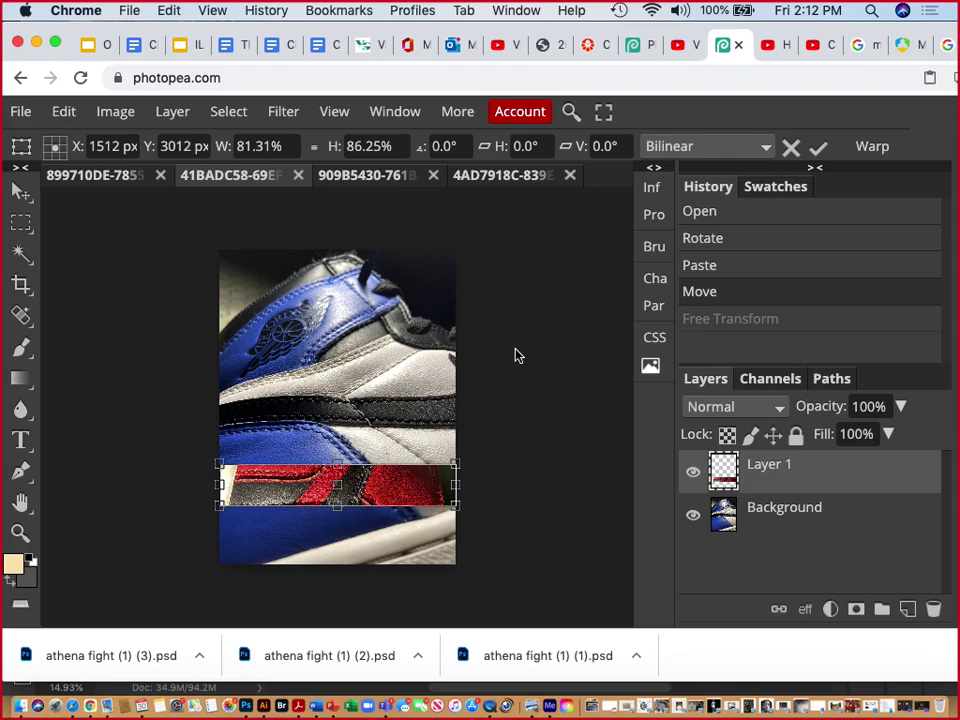
key("Return")
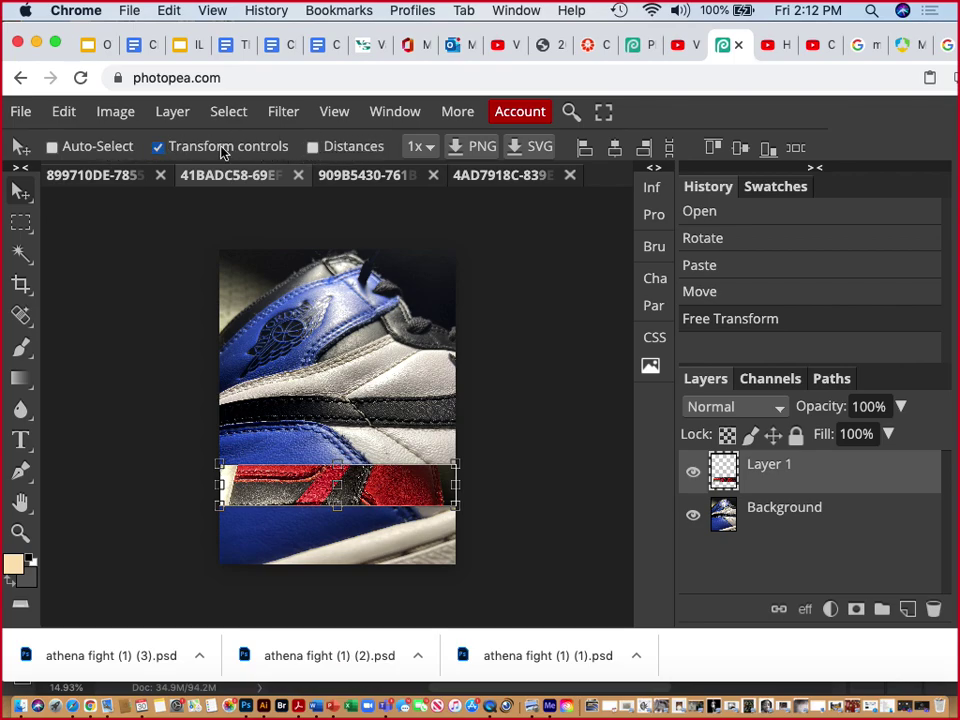
left_click(158, 147)
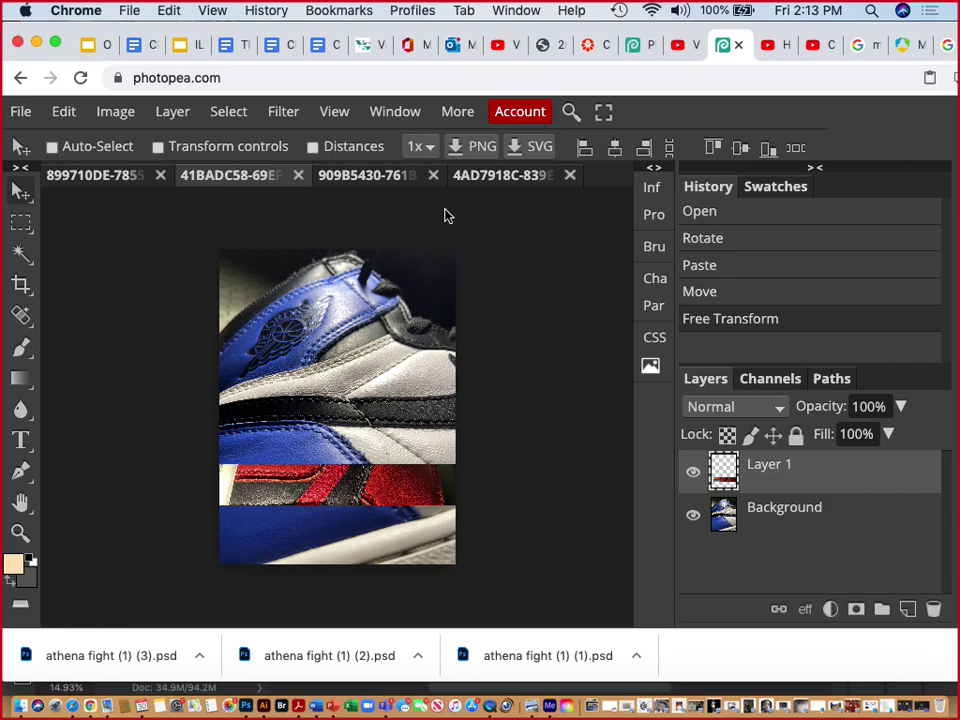
Step: In the red sneaker photo, draw a tall elliptical selection over the shoe's black stripe
left_click(387, 177)
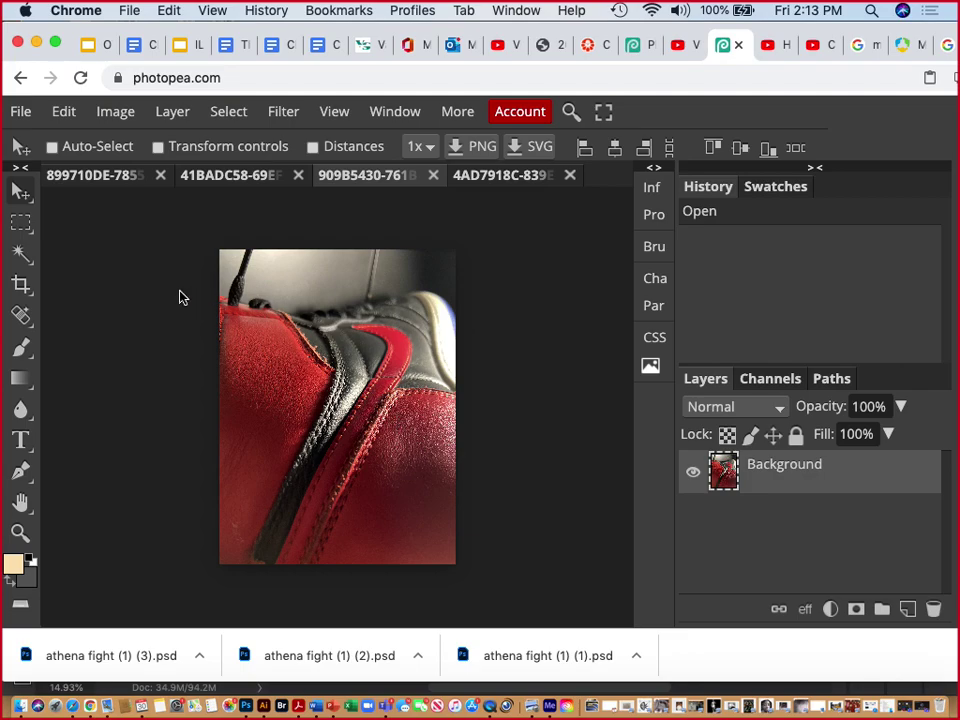
right_click(26, 230)
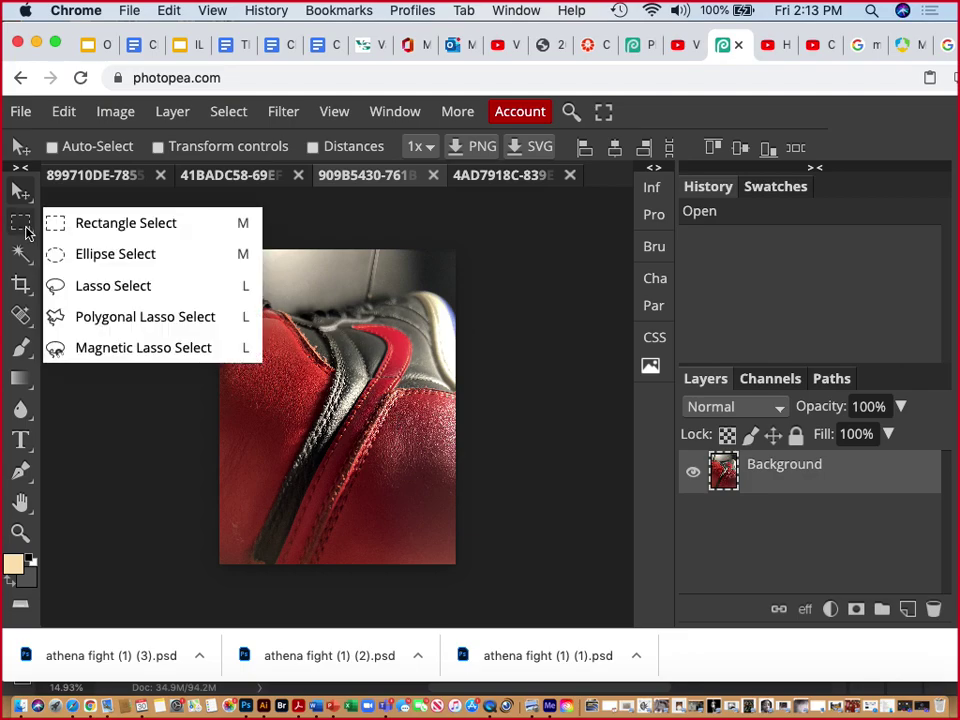
left_click(123, 259)
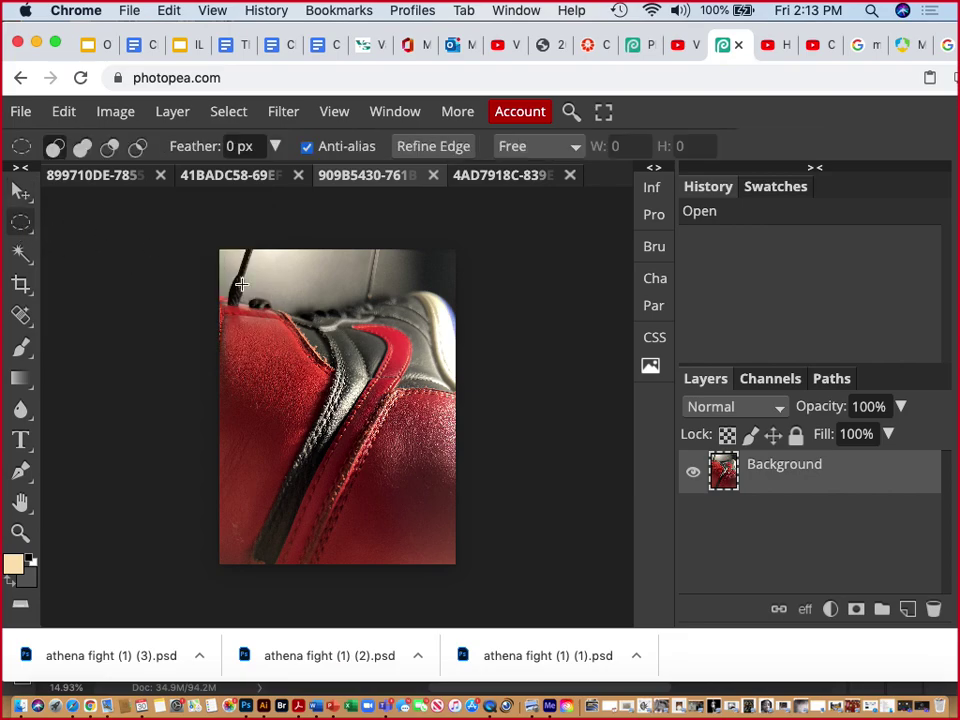
left_click_drag(274, 276, 388, 531)
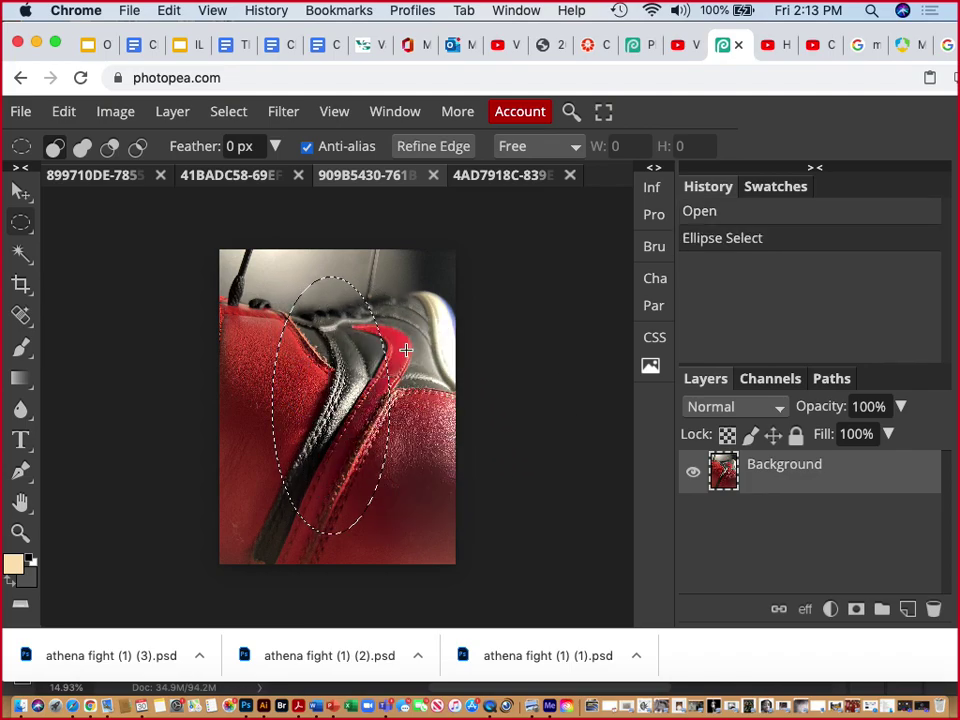
mouse_move(315, 392)
left_mouse_down()
mouse_move(285, 385)
mouse_move(317, 414)
mouse_move(320, 400)
left_mouse_up()
Step: Redraw it as a circular selection positioned over the red-and-black swoosh
left_click(284, 347)
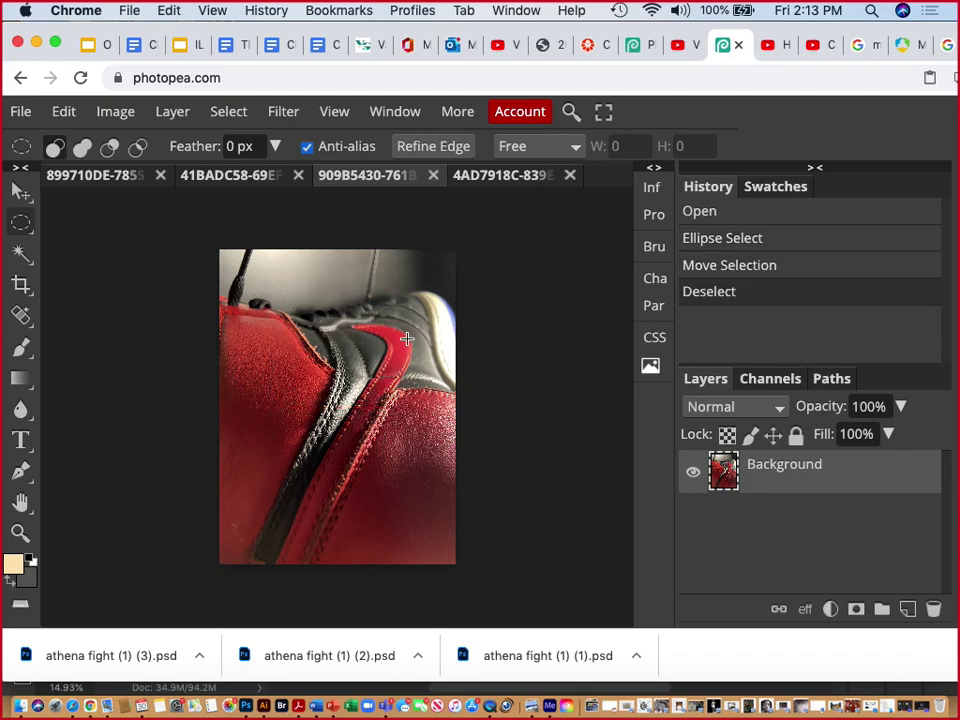
left_click_drag(284, 347, 433, 495)
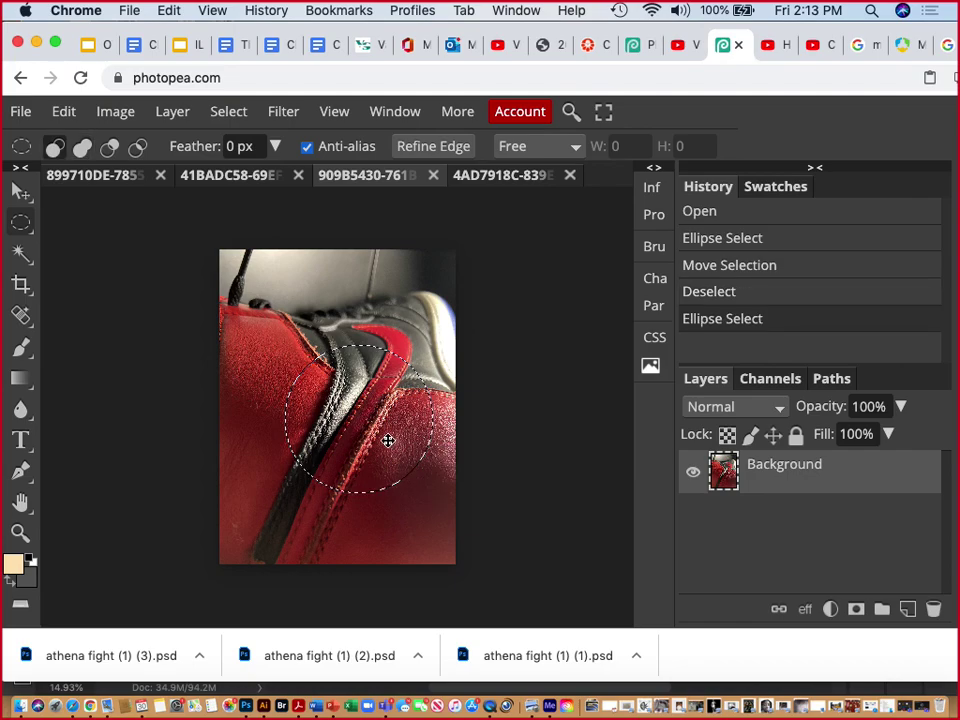
left_click_drag(389, 417, 391, 405)
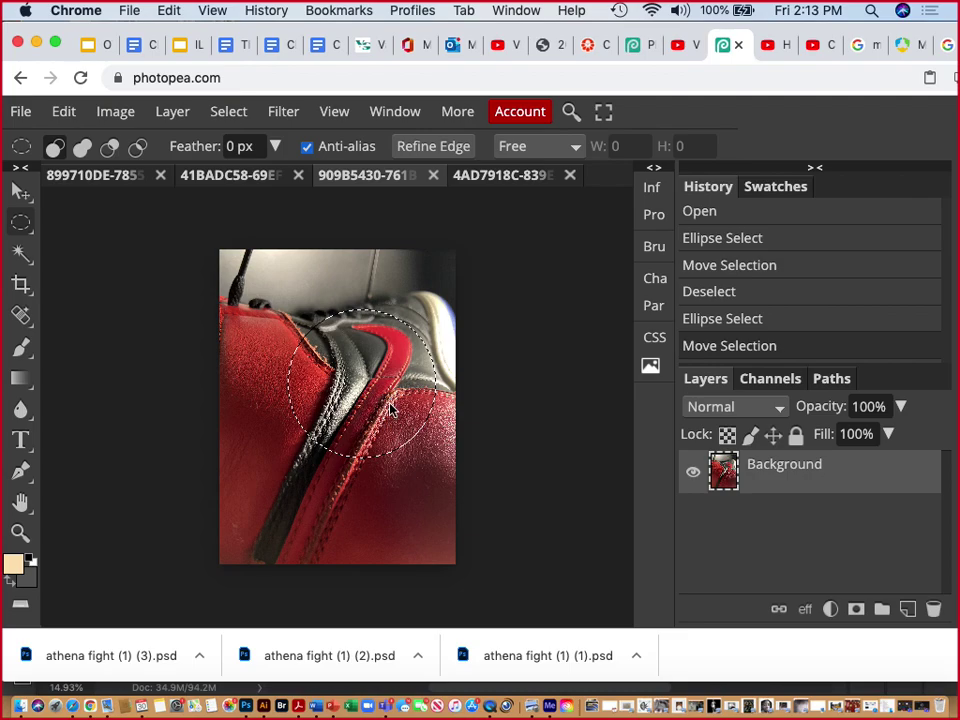
left_click(263, 177)
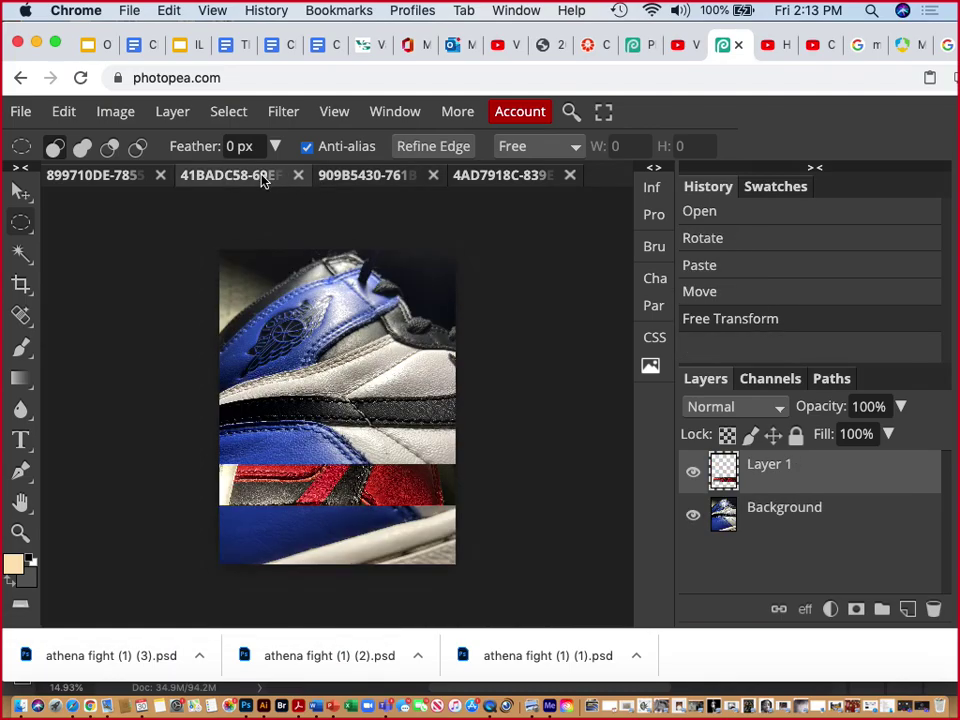
Step: Paste the circle cut into the collage as Layer 2 and move it higher
key("super+v")
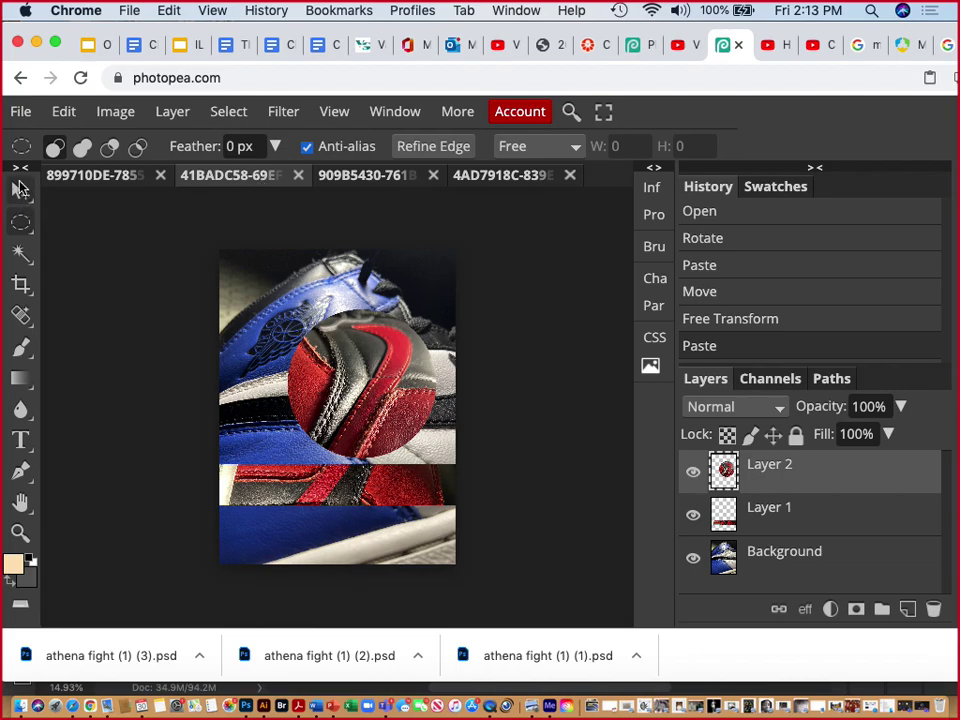
left_click(20, 192)
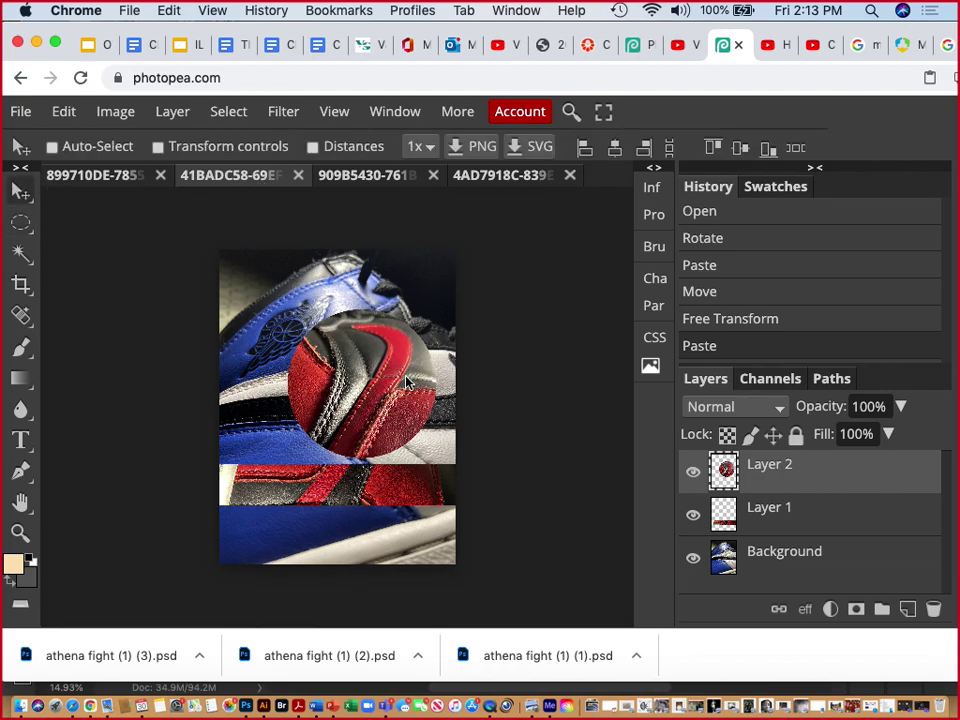
right_click(313, 338)
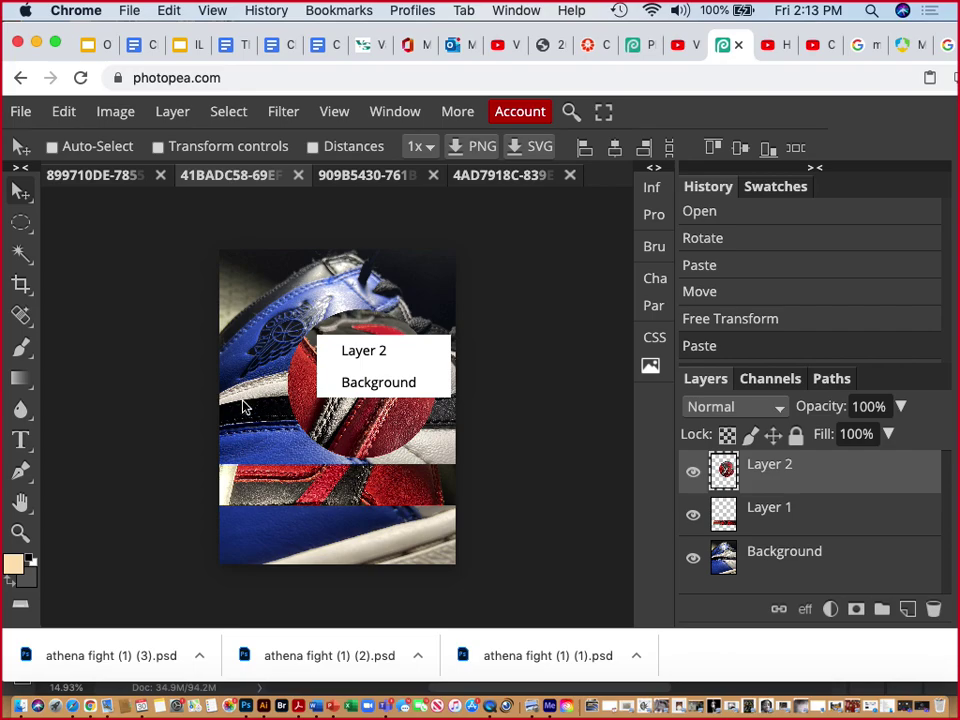
left_click_drag(372, 393, 360, 358)
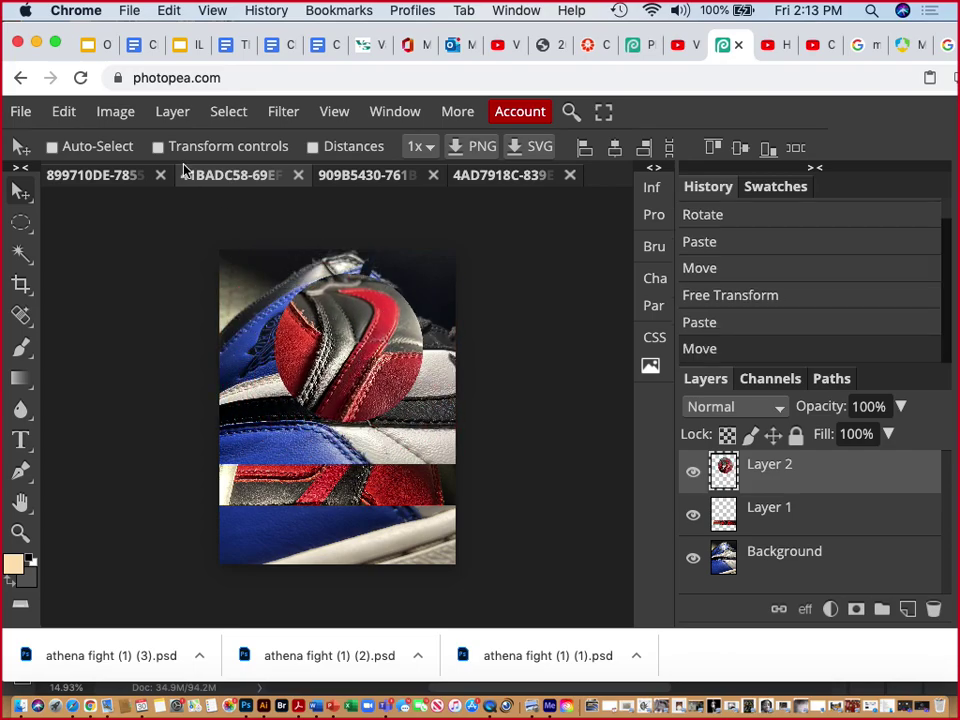
Step: Enlarge the circle layer to 154.62% and place it over the upper right
left_click(157, 147)
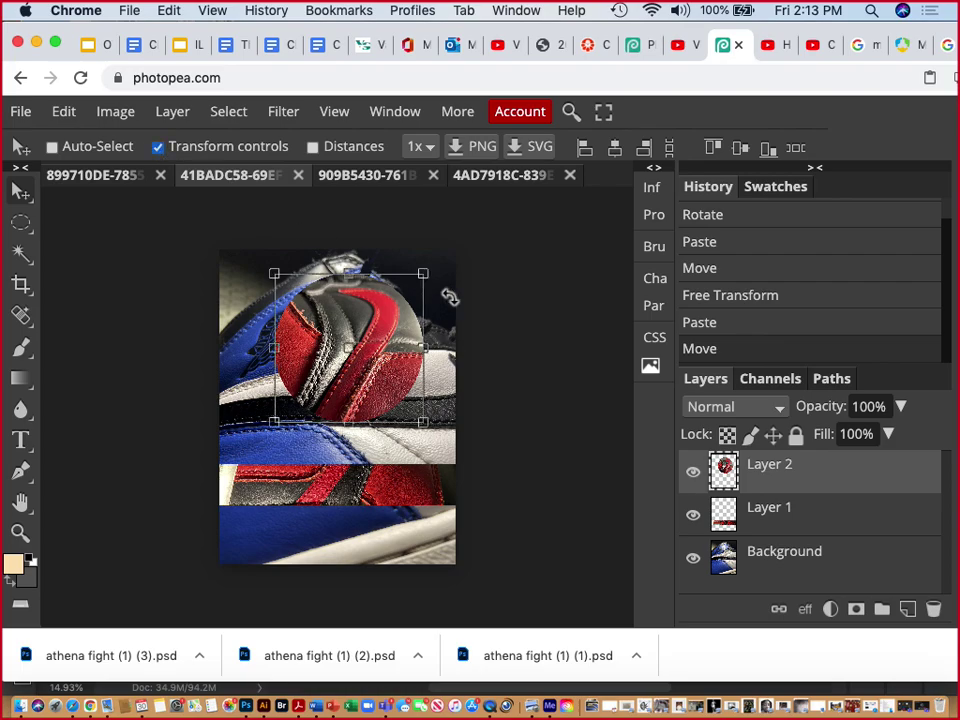
left_click_drag(450, 294, 459, 393)
key("Escape")
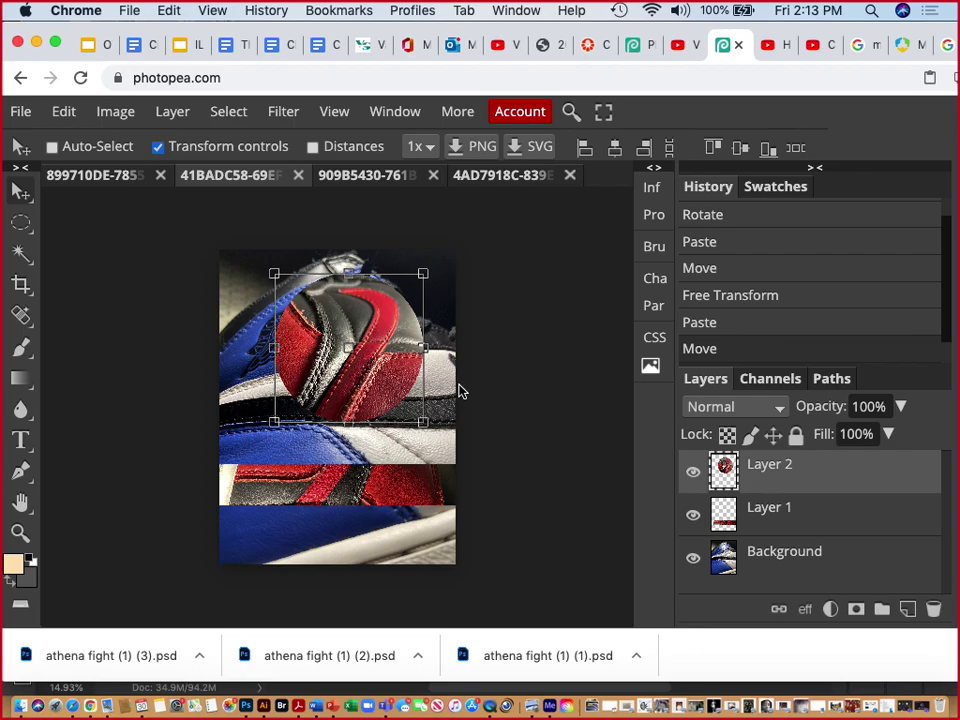
left_click_drag(424, 271, 505, 292)
left_click_drag(344, 362, 386, 372)
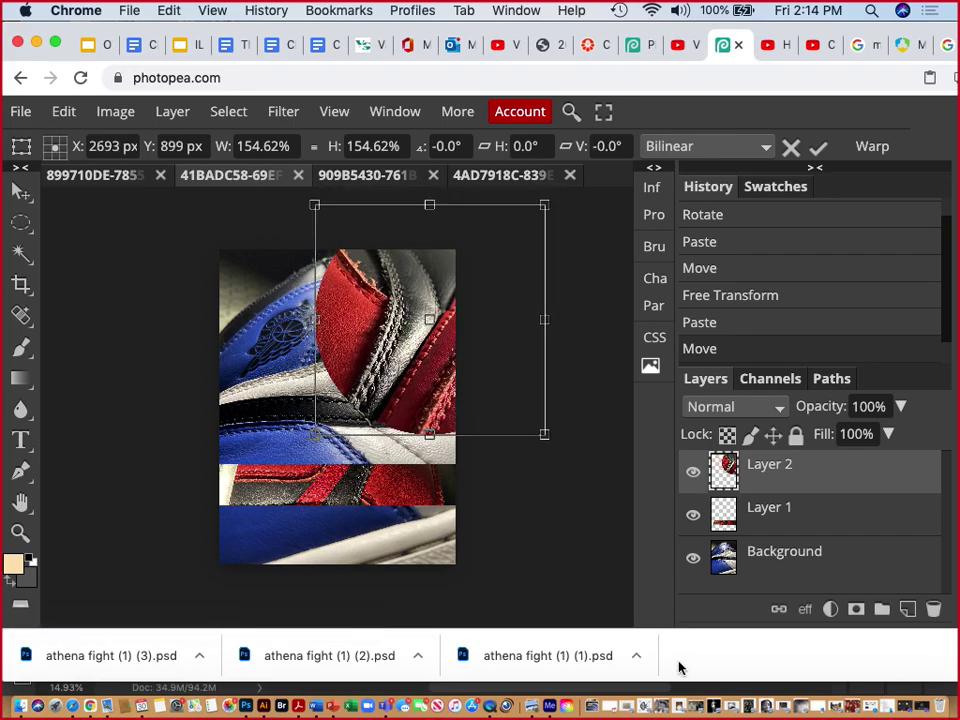
key("Return")
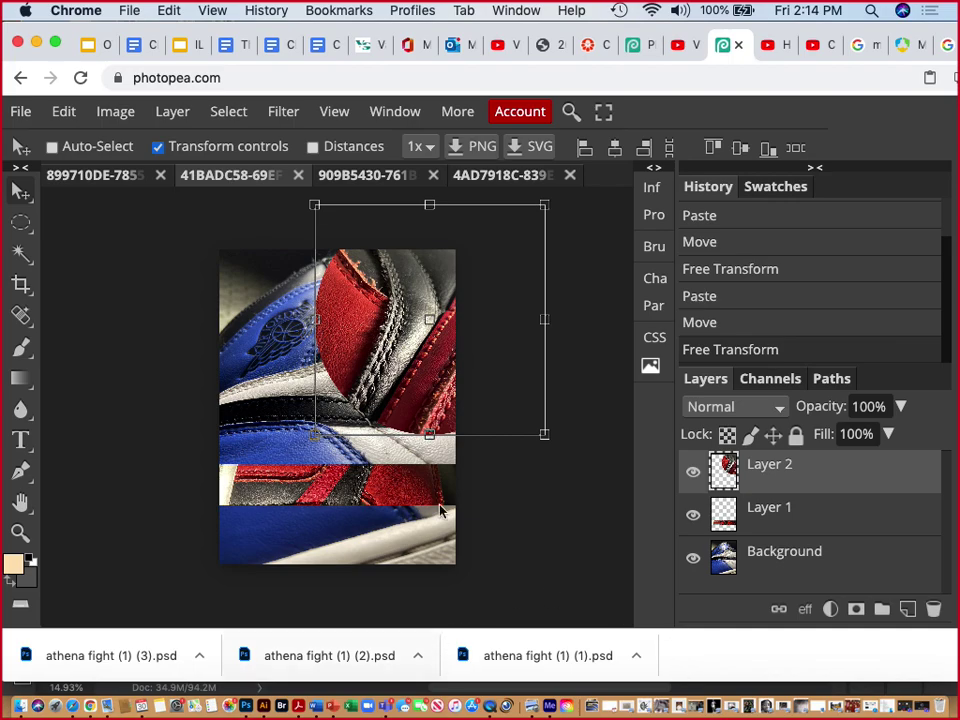
left_click(158, 147)
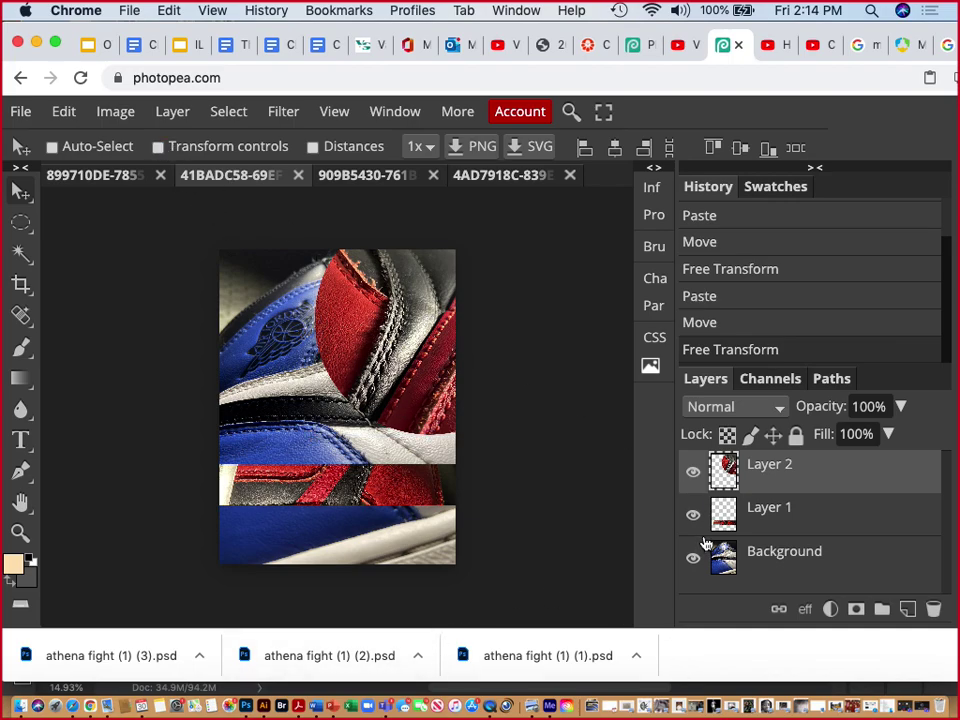
Step: In the blue-and-white sneaker photo, draw a Lasso selection over the swoosh and upper shoe
left_click(363, 178)
left_click(121, 175)
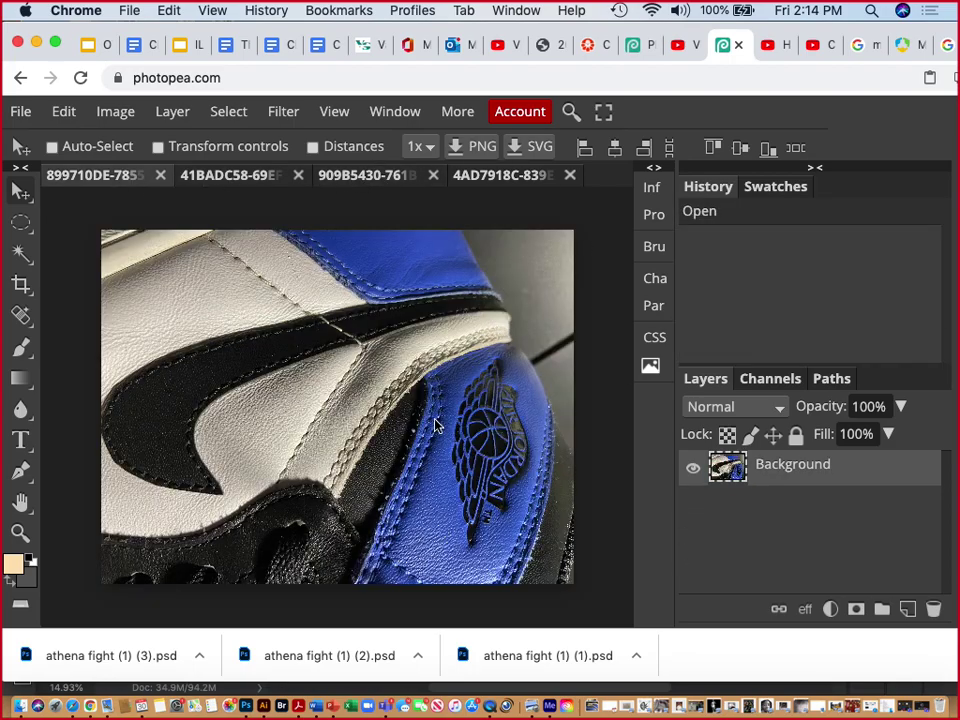
right_click(24, 223)
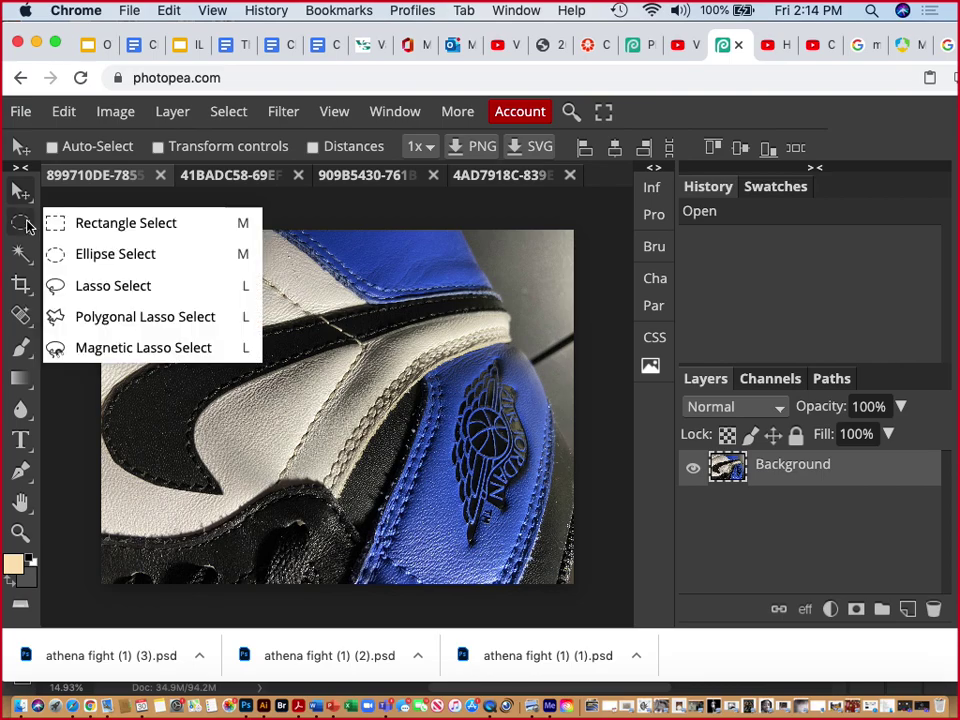
left_click(93, 287)
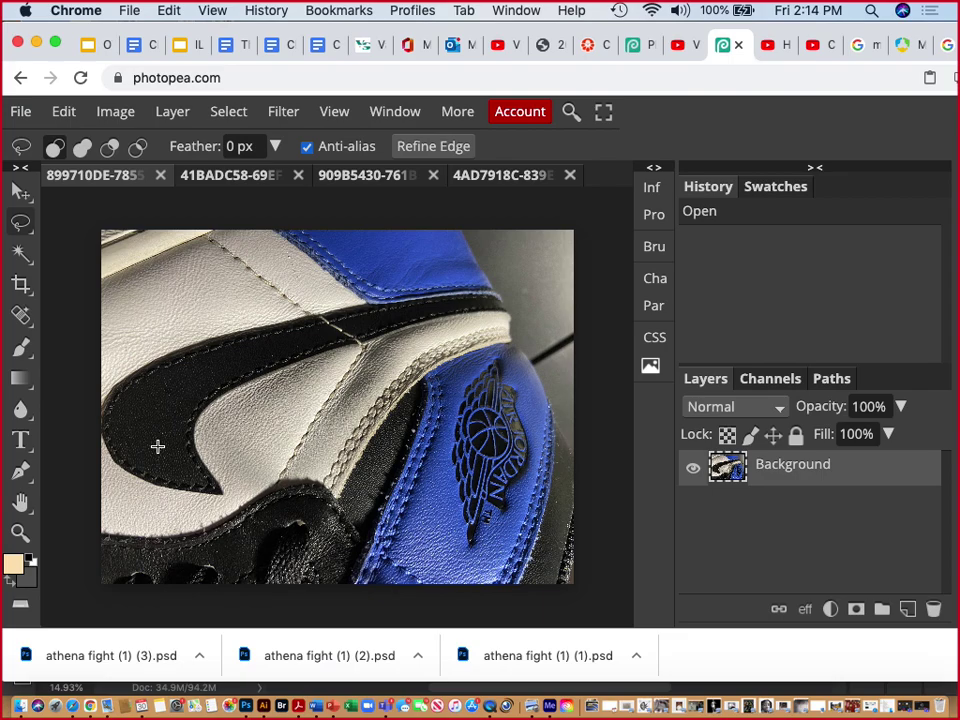
mouse_move(157, 446)
left_mouse_down()
mouse_move(153, 385)
mouse_move(203, 352)
mouse_move(197, 316)
mouse_move(275, 284)
mouse_move(274, 248)
mouse_move(353, 274)
mouse_move(292, 372)
mouse_move(410, 455)
mouse_move(425, 499)
mouse_move(318, 608)
mouse_move(241, 500)
mouse_move(250, 481)
mouse_move(191, 462)
left_mouse_up()
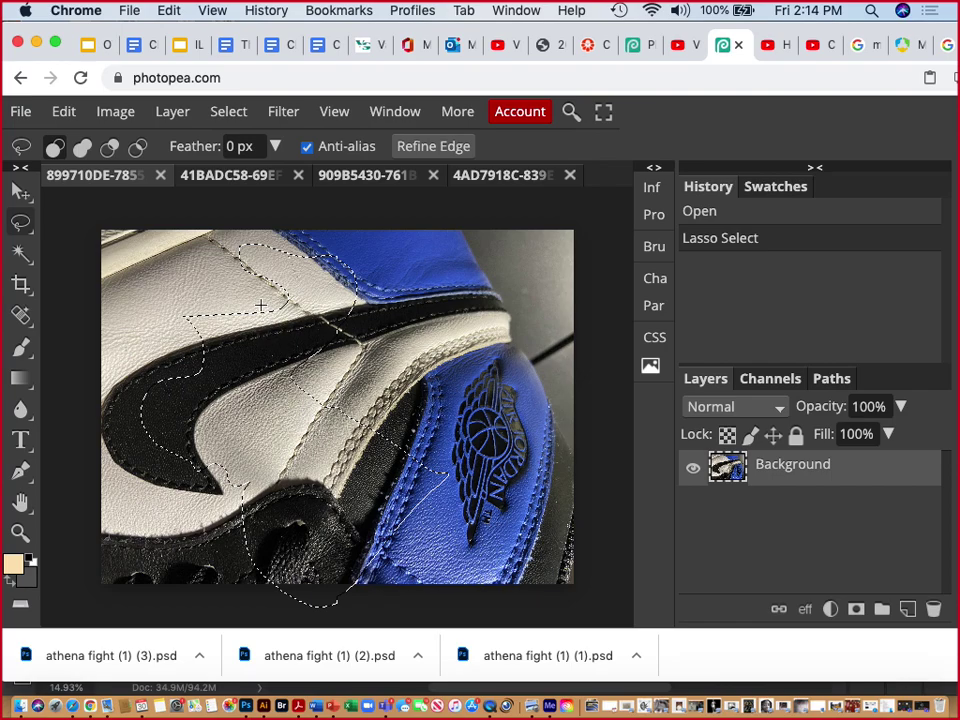
mouse_move(306, 452)
left_mouse_down()
mouse_move(398, 433)
mouse_move(314, 432)
mouse_move(343, 430)
left_mouse_up()
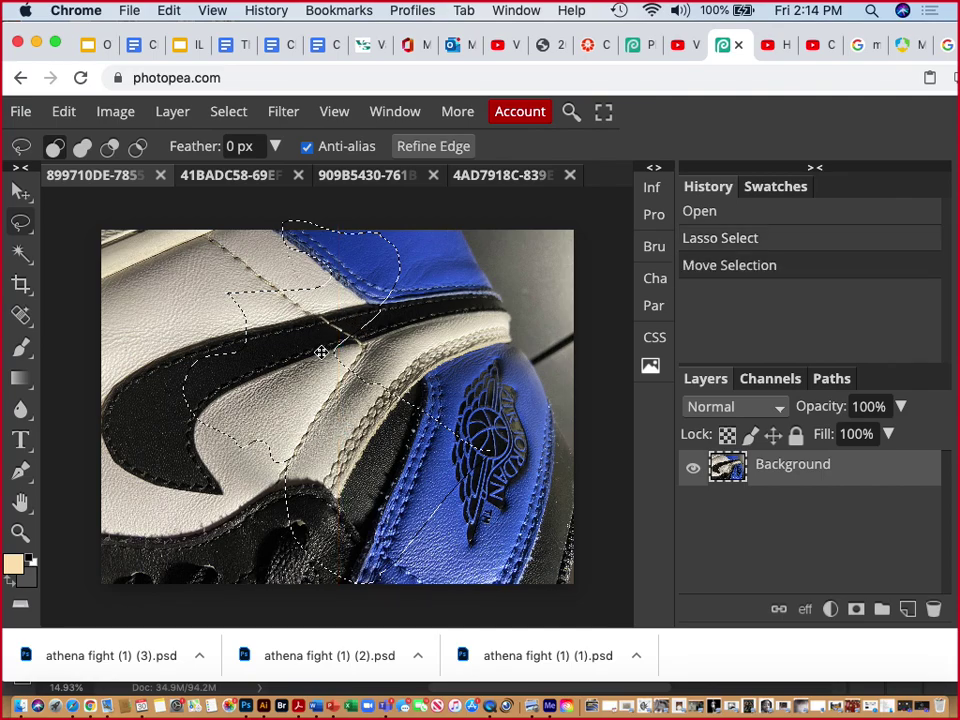
left_click_drag(321, 352, 360, 391)
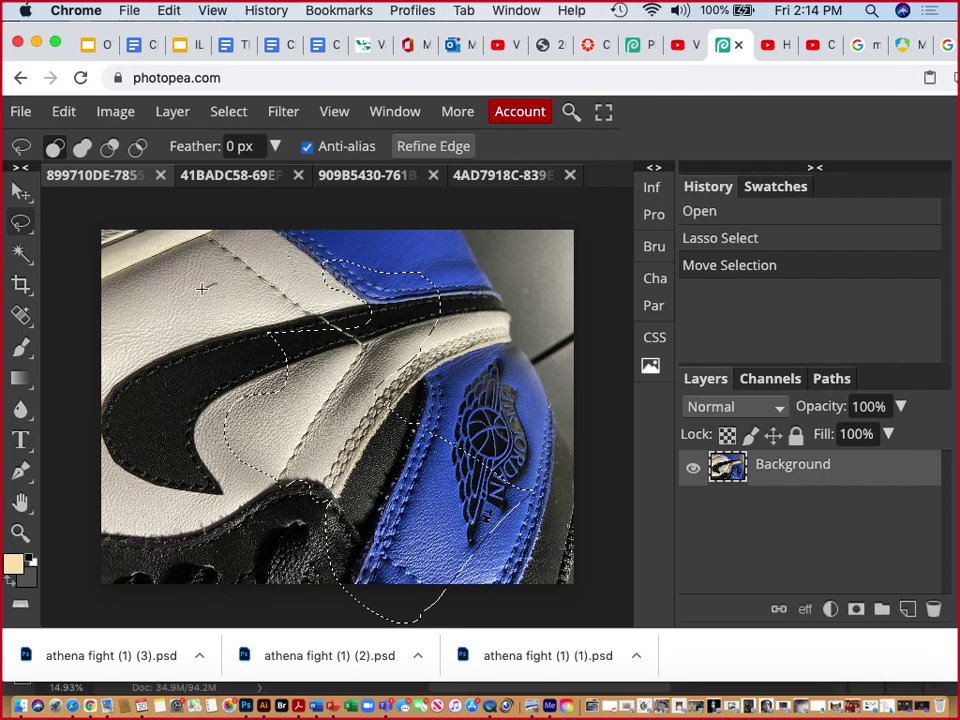
Step: Redraw the freehand outline across the shoe and shift it over the logo
mouse_move(193, 321)
left_mouse_down()
mouse_move(202, 421)
mouse_move(292, 420)
mouse_move(352, 440)
mouse_move(371, 316)
mouse_move(341, 283)
mouse_move(268, 260)
left_mouse_up()
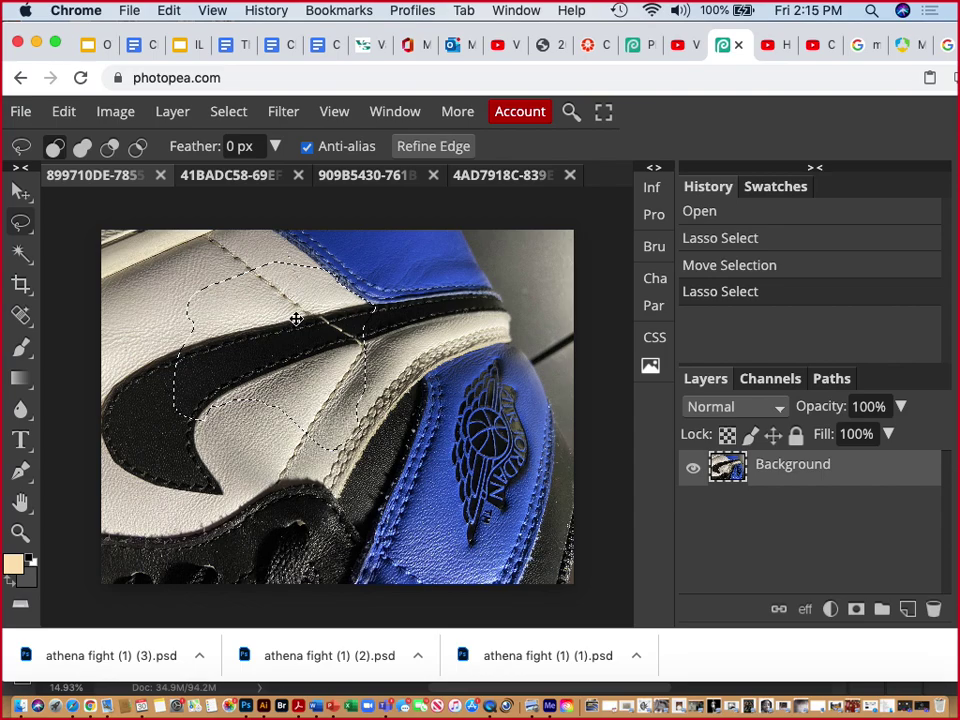
mouse_move(123, 266)
left_mouse_down()
mouse_move(136, 376)
mouse_move(237, 479)
mouse_move(327, 524)
mouse_move(397, 497)
mouse_move(386, 432)
mouse_move(355, 394)
mouse_move(276, 409)
mouse_move(230, 290)
mouse_move(171, 258)
mouse_move(136, 280)
left_mouse_up()
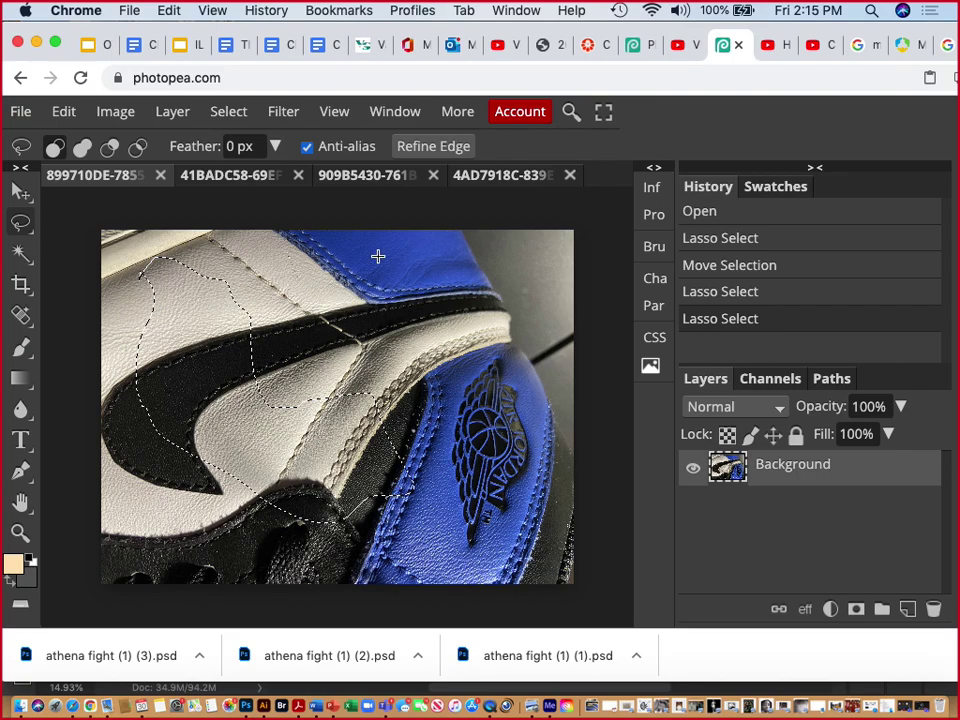
mouse_move(378, 256)
left_mouse_down()
mouse_move(300, 268)
mouse_move(227, 348)
mouse_move(132, 413)
mouse_move(220, 471)
mouse_move(439, 522)
mouse_move(484, 465)
mouse_move(466, 345)
mouse_move(323, 208)
left_mouse_up()
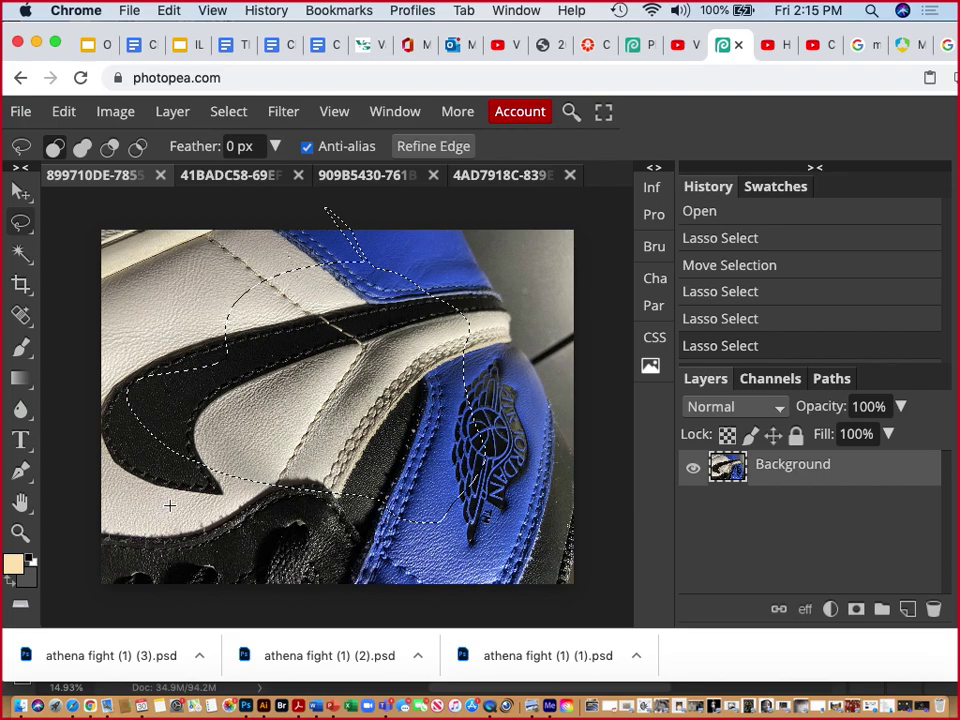
mouse_move(319, 325)
left_mouse_down()
mouse_move(366, 396)
mouse_move(349, 349)
mouse_move(392, 362)
left_mouse_up()
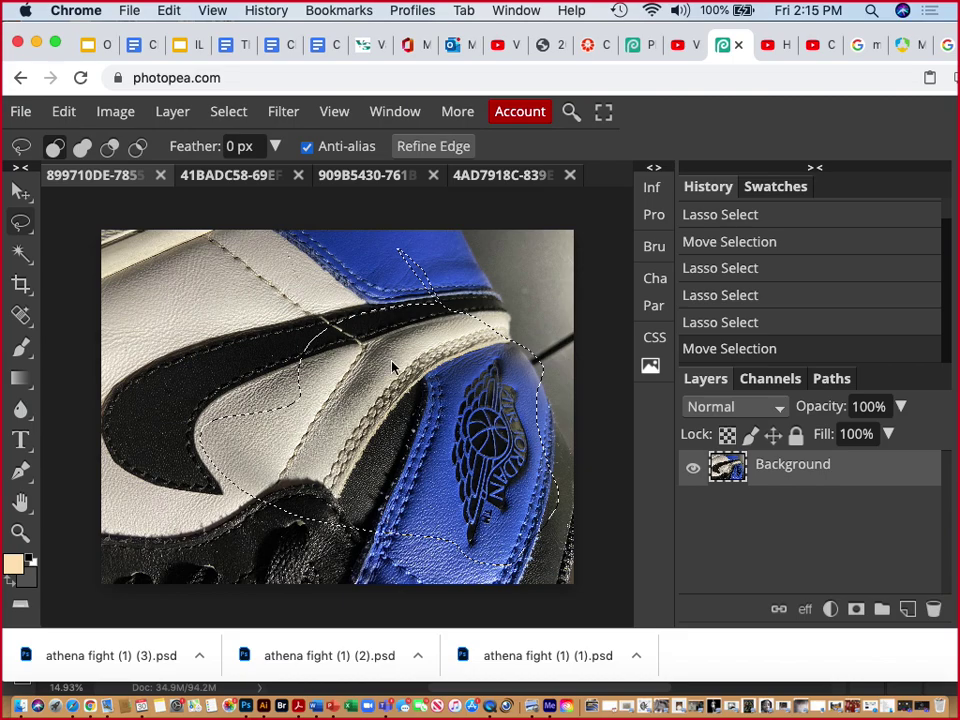
left_click(243, 182)
Step: Paste the freehand cut as Layer 3, rotate it -105.6° and shrink it to 40.45% top right
key("super+v")
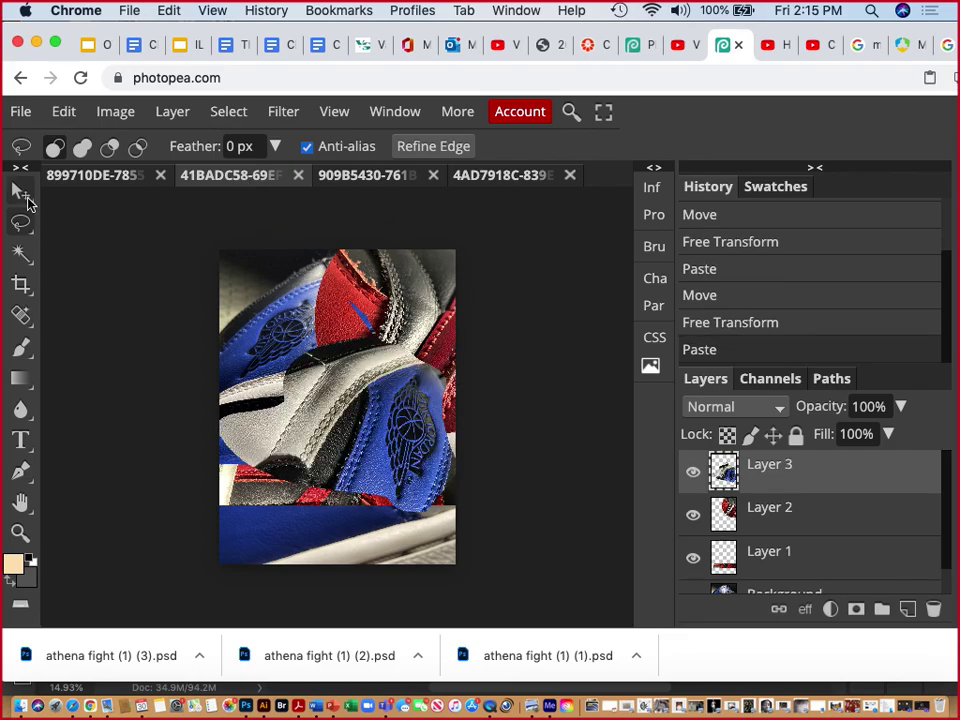
key("v")
left_click(158, 147)
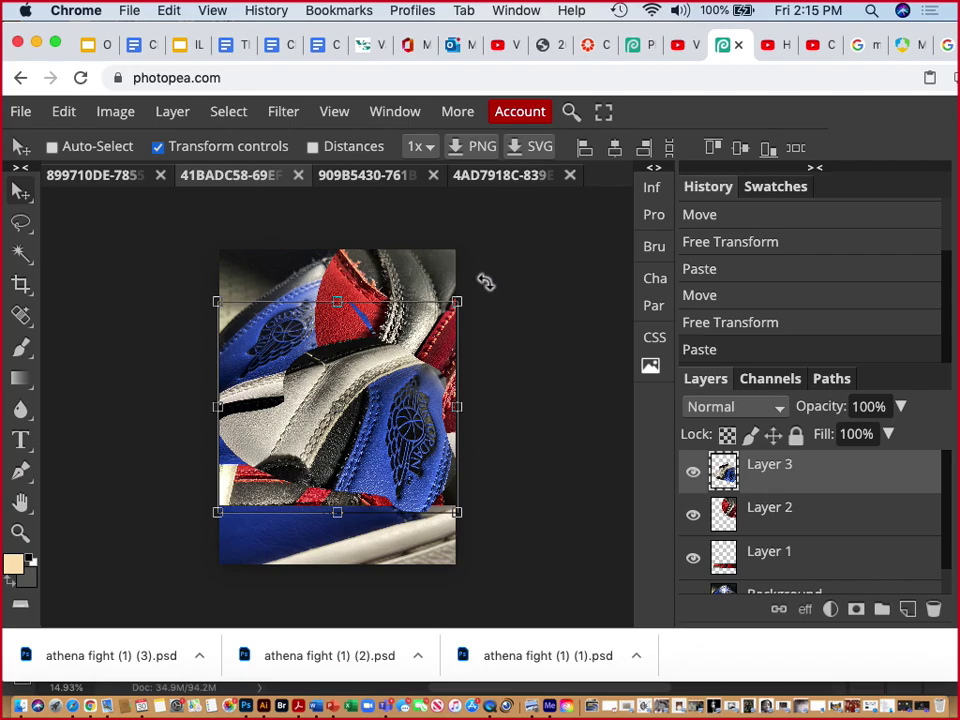
left_click_drag(485, 282, 247, 349)
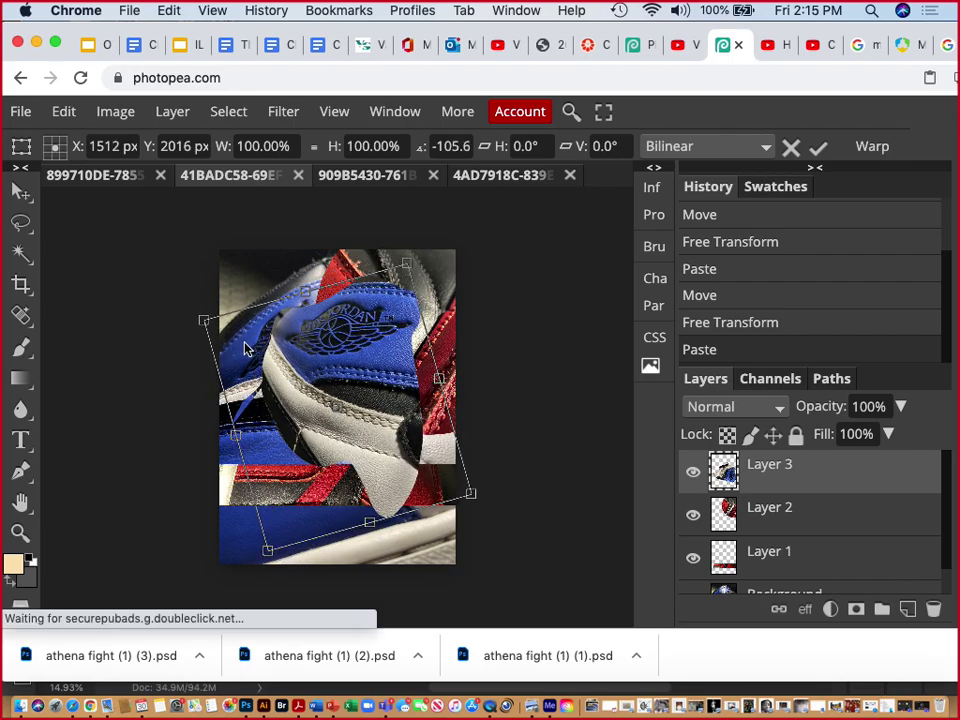
left_click_drag(406, 263, 429, 285)
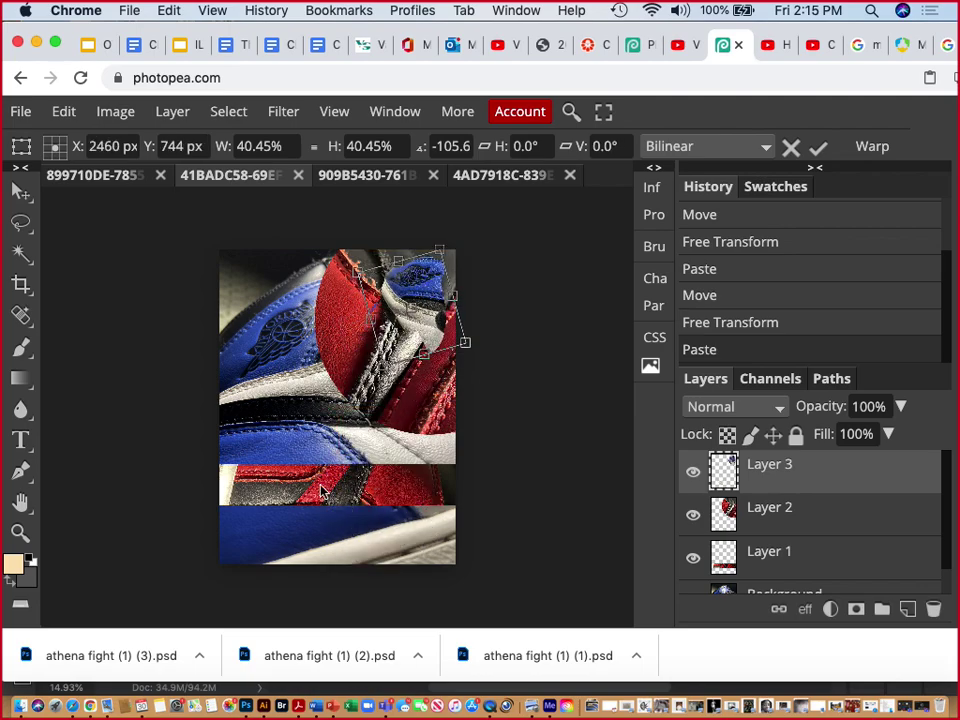
key("Return")
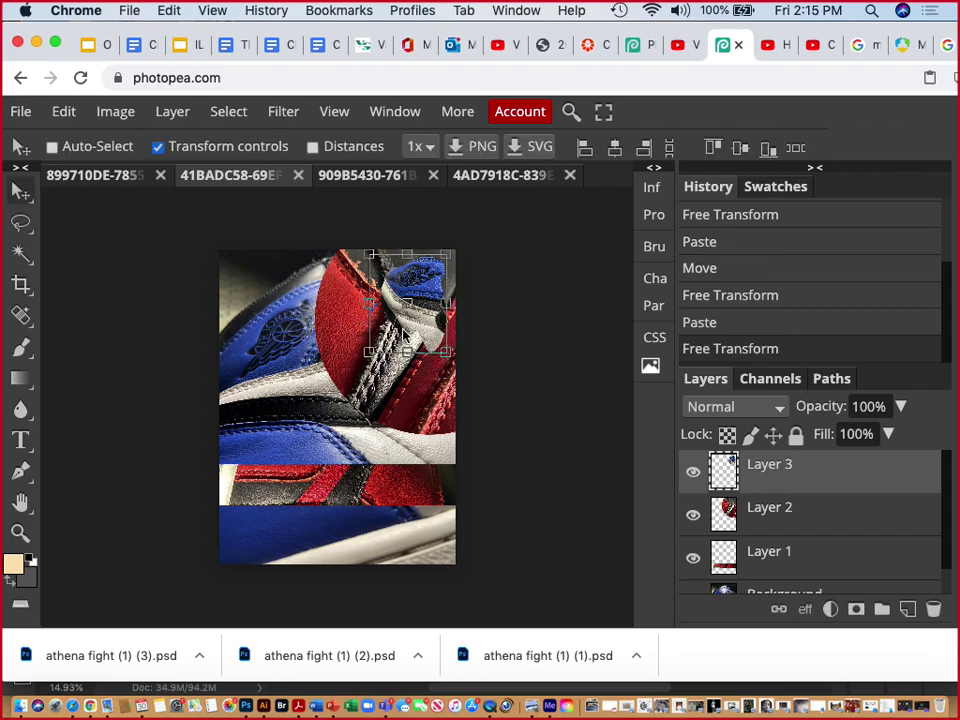
left_click(159, 147)
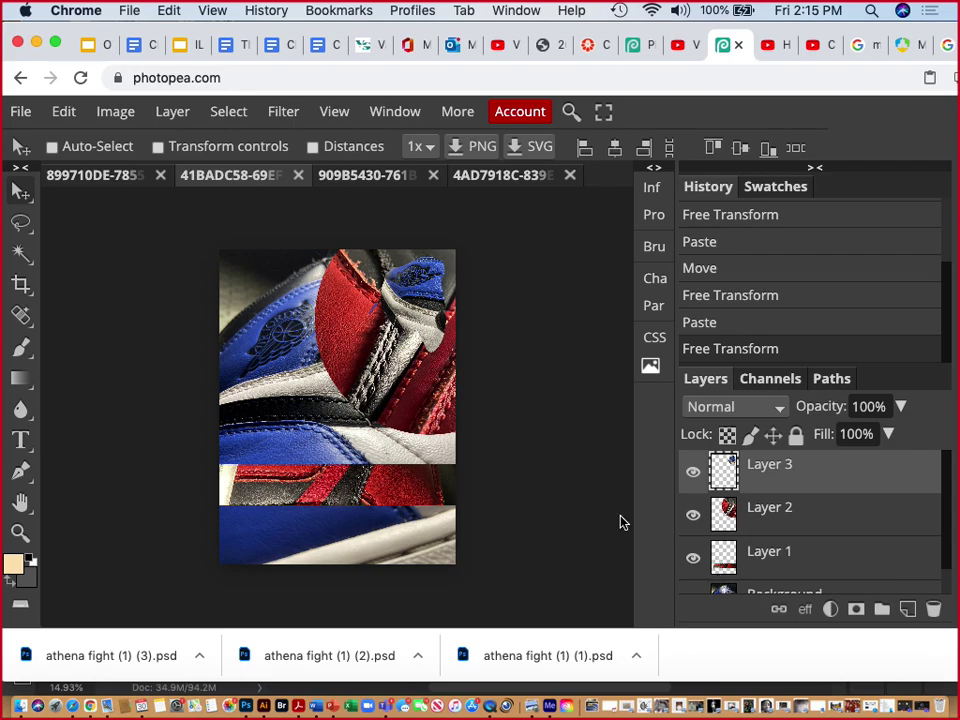
left_click(90, 176)
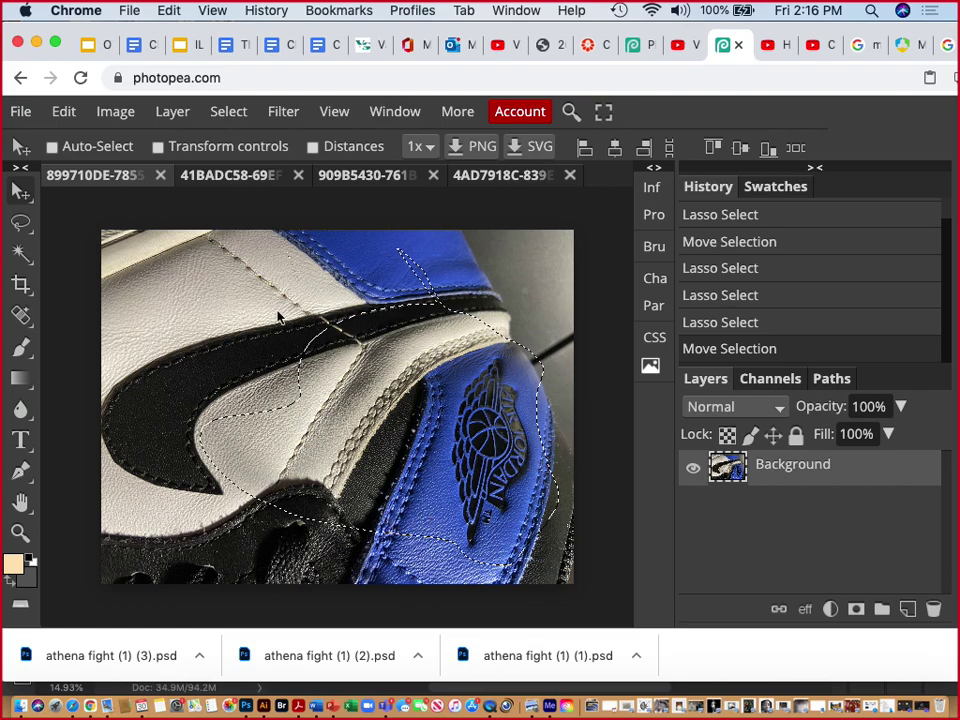
Step: Switch to the Polygonal Lasso, clear the old selection and start corners near the shoe's top left
right_click(31, 231)
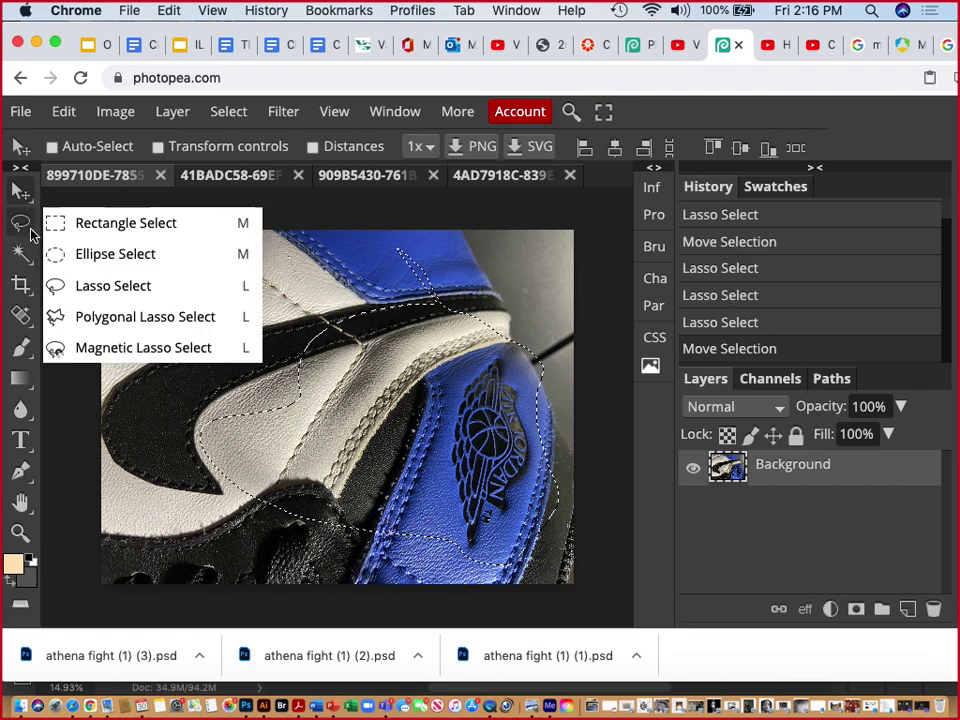
left_click(146, 317)
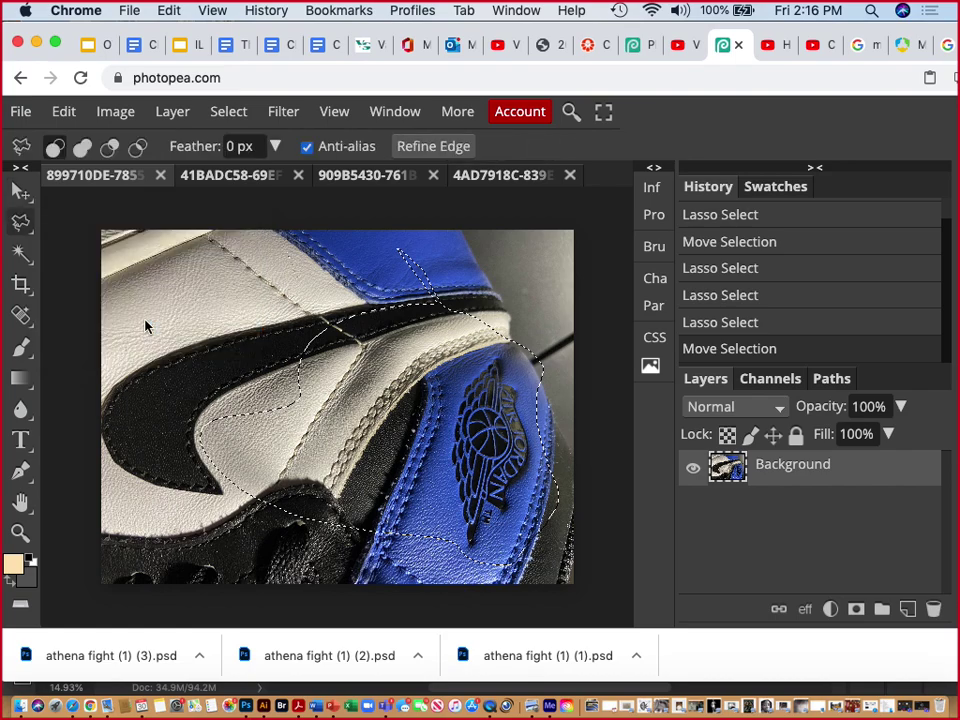
left_click(229, 268)
key("super+d")
left_click(230, 268)
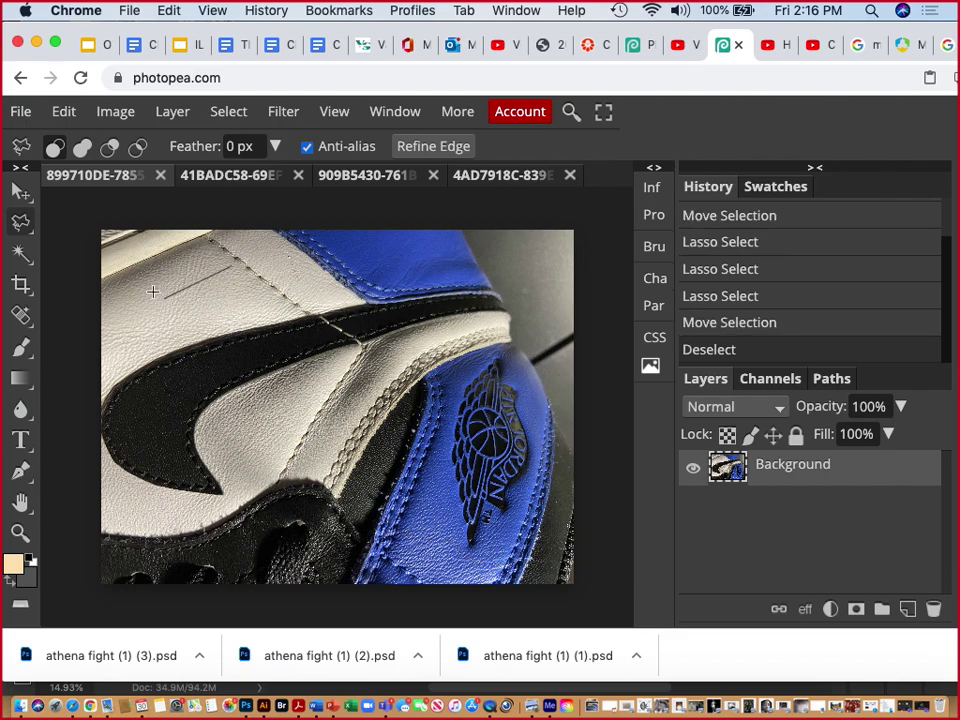
left_click(130, 350)
Step: Outline and close an angular selection spanning the swoosh and wing logo
left_click(322, 425)
left_click(376, 555)
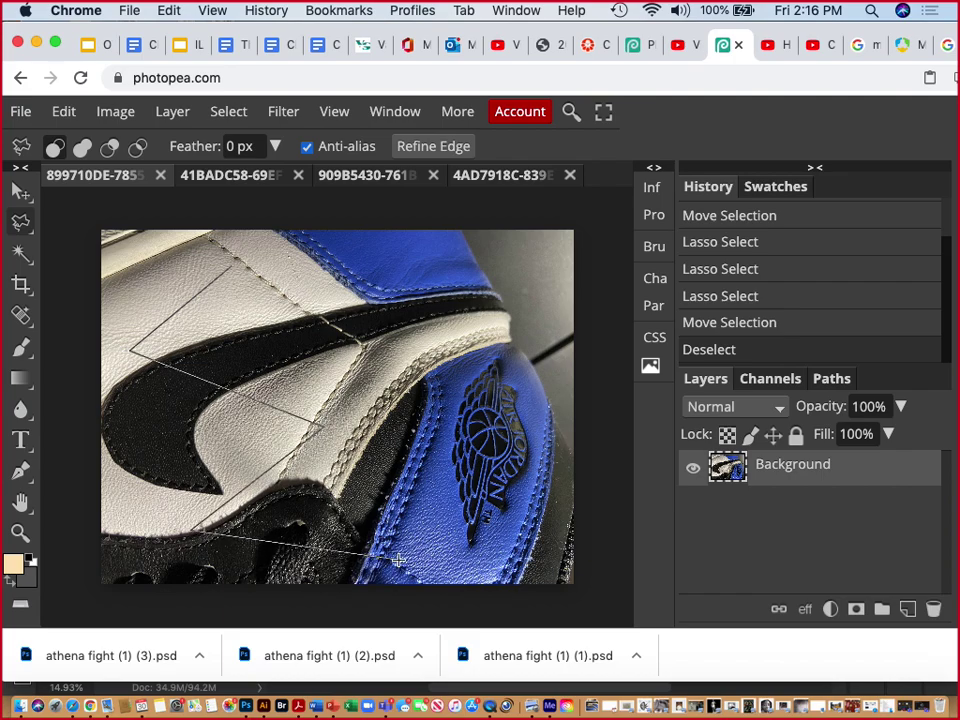
left_click(530, 502)
left_click(498, 370)
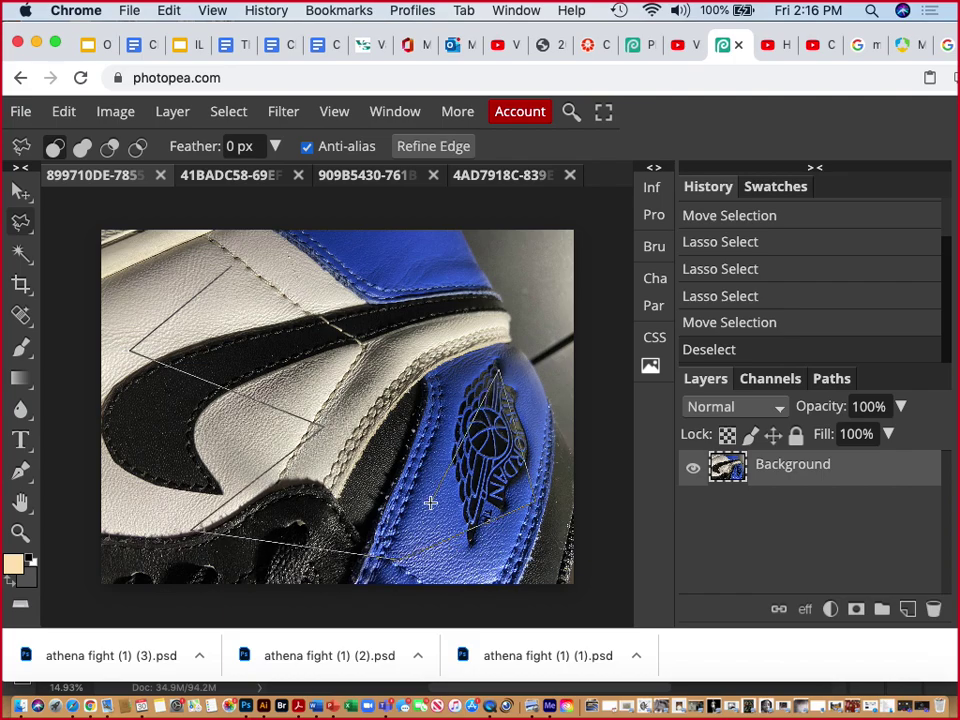
left_click(430, 500)
left_click(405, 281)
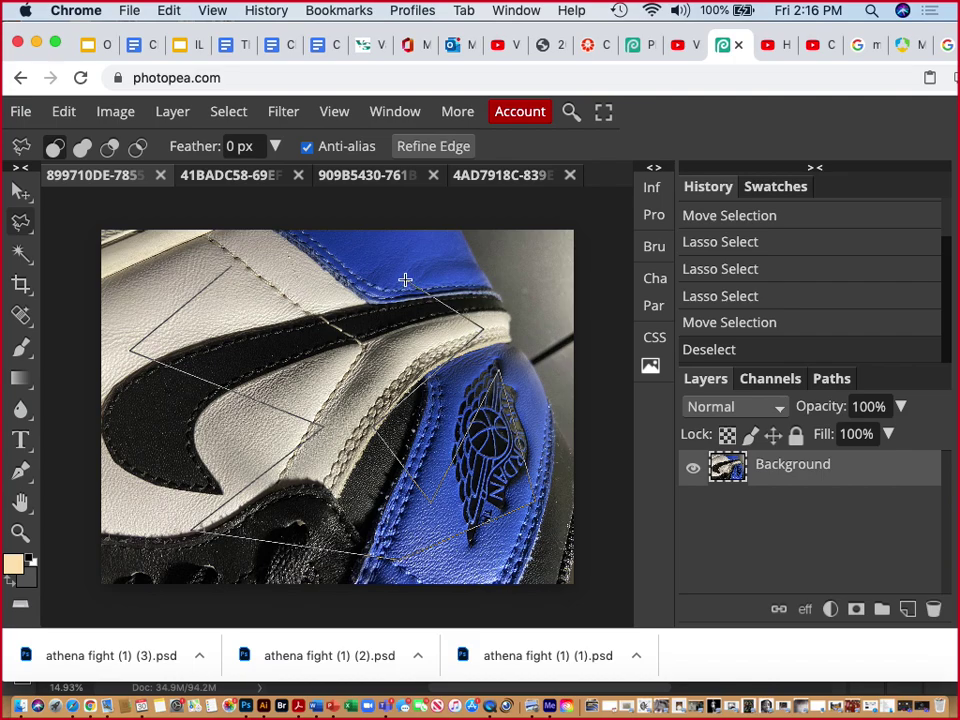
left_click(352, 338)
left_click(340, 283)
double_click(249, 302)
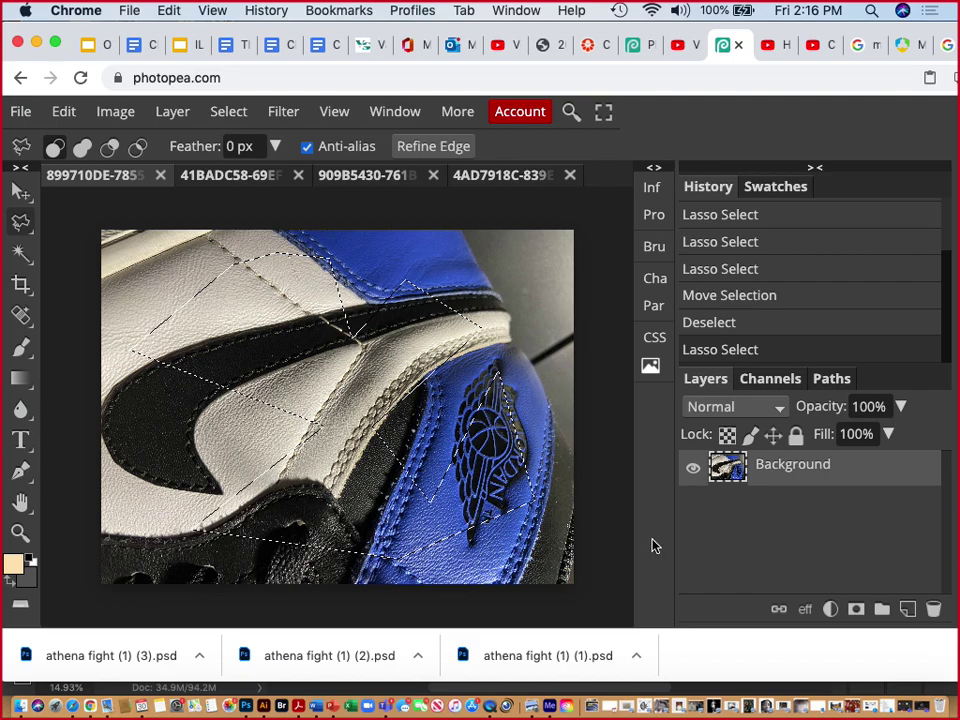
left_click(235, 178)
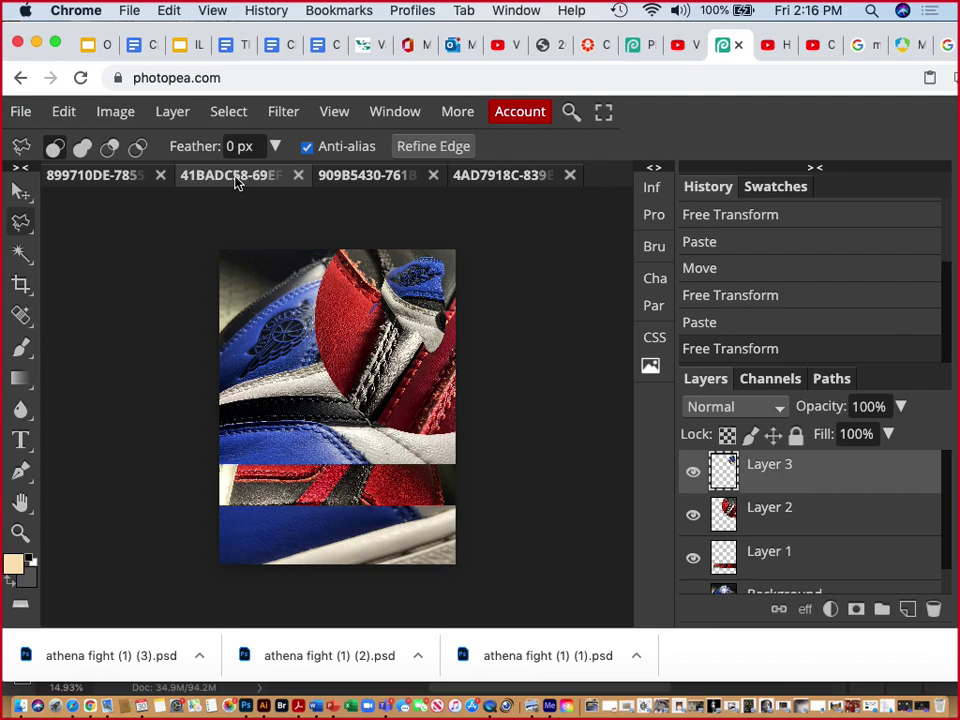
Step: Paste the shoe piece as Layer 4, rotate it -94.4° and enlarge it to 135.69%
key("super+v")
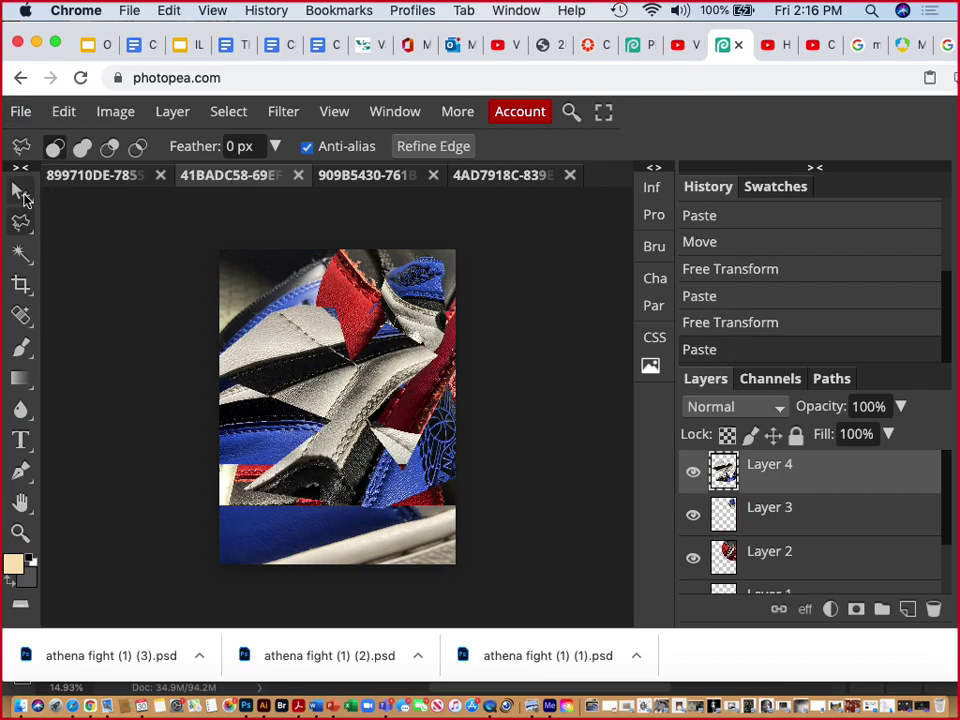
key("v")
left_click(160, 147)
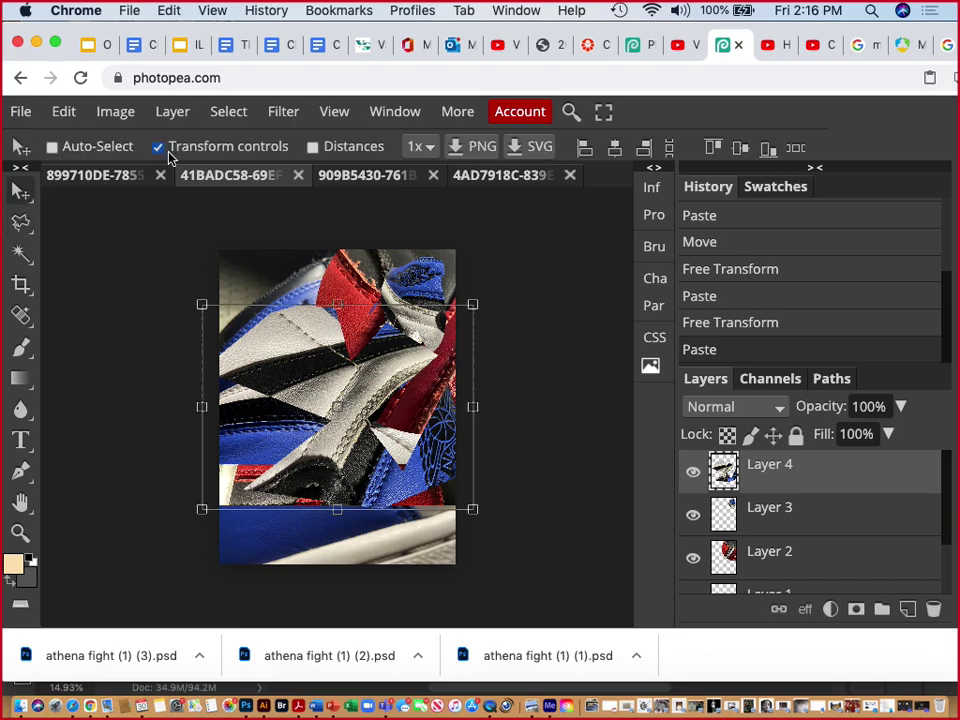
key("alt+super+t")
left_click_drag(447, 281, 209, 248)
left_click_drag(432, 265, 470, 200)
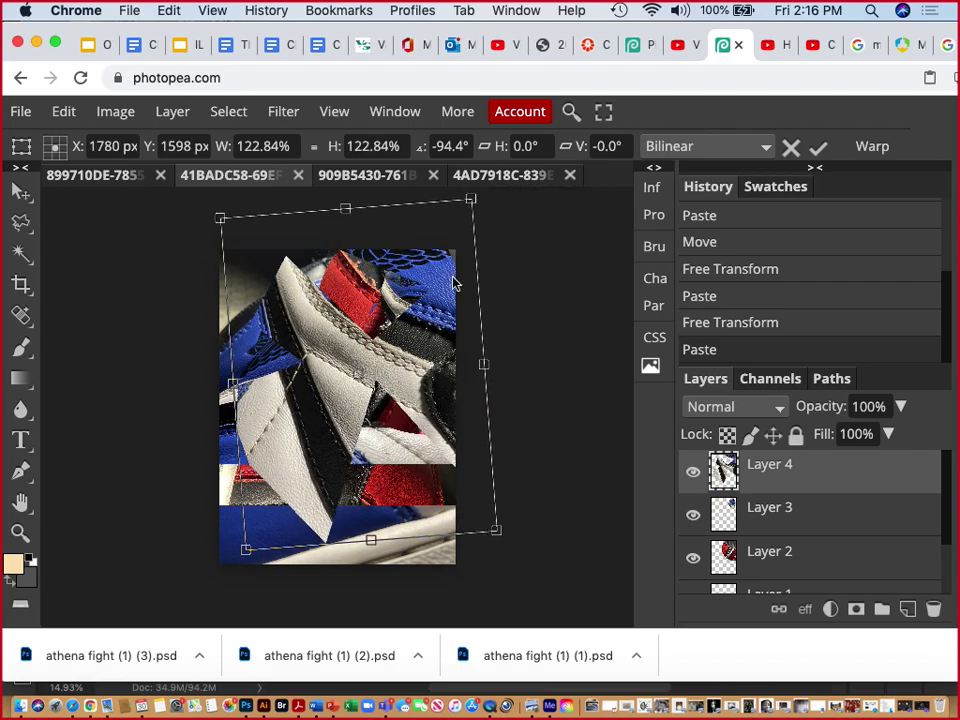
left_click_drag(391, 385, 370, 418)
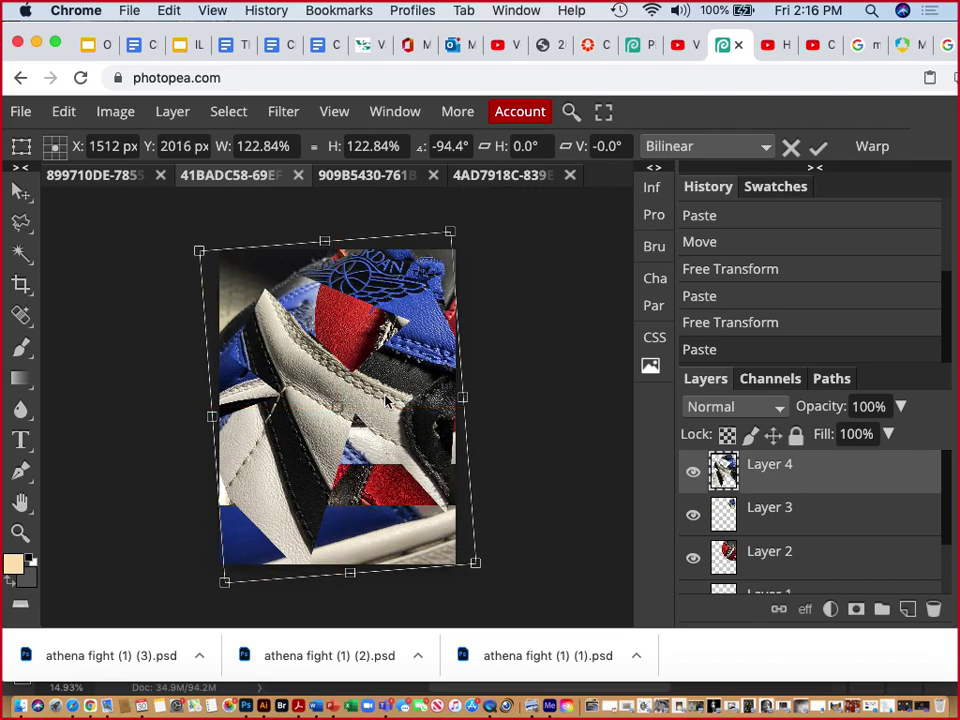
left_click_drag(450, 232, 479, 195)
left_click_drag(422, 343, 404, 357)
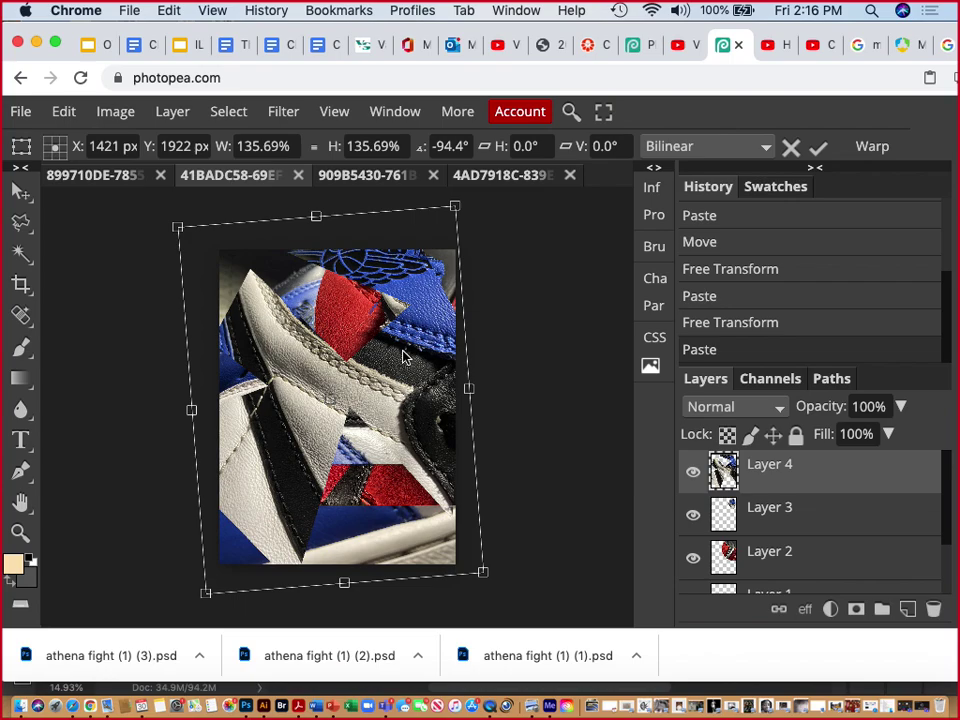
key("Return")
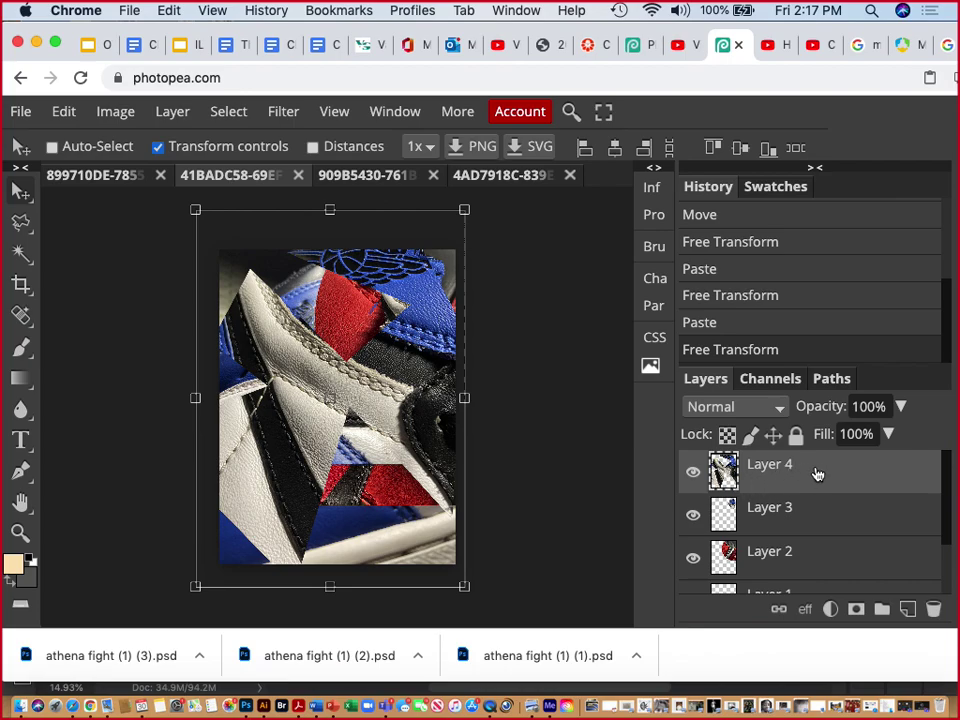
Step: Drag Layer 4 down the Layers panel to sit directly above Background
left_click_drag(817, 474, 828, 583)
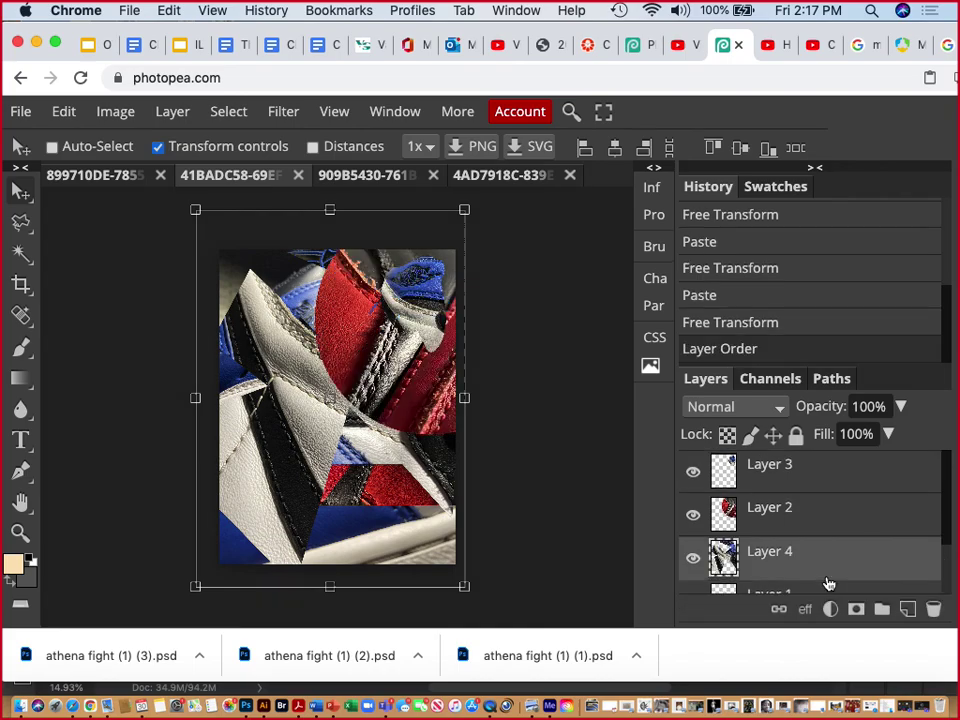
scroll(828, 578, "down", 3)
left_click_drag(829, 482, 827, 553)
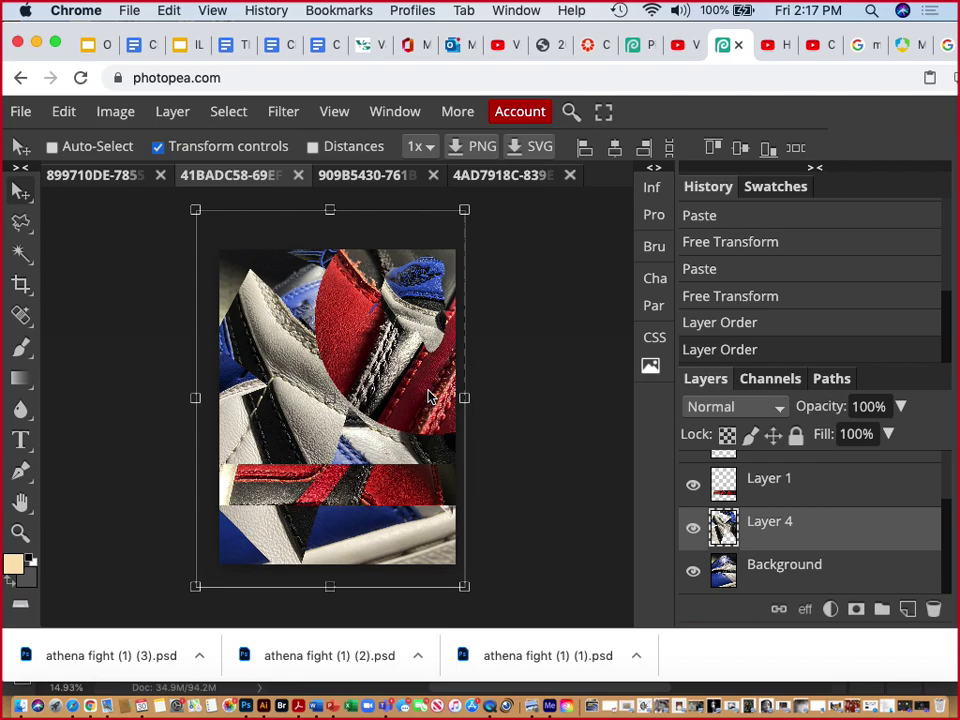
left_click(157, 146)
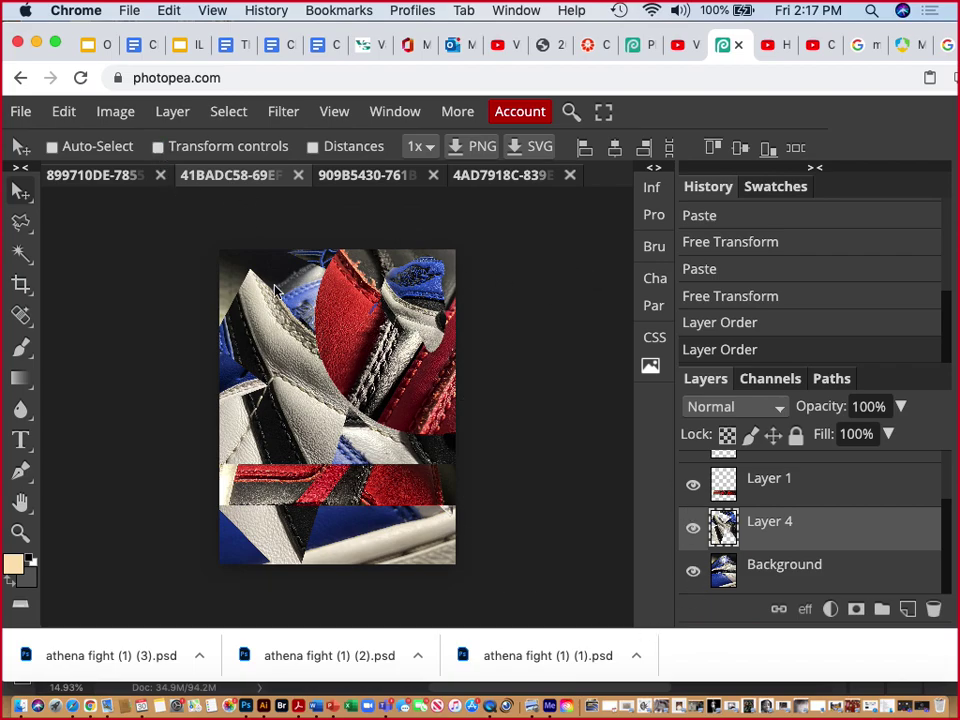
left_click(20, 224)
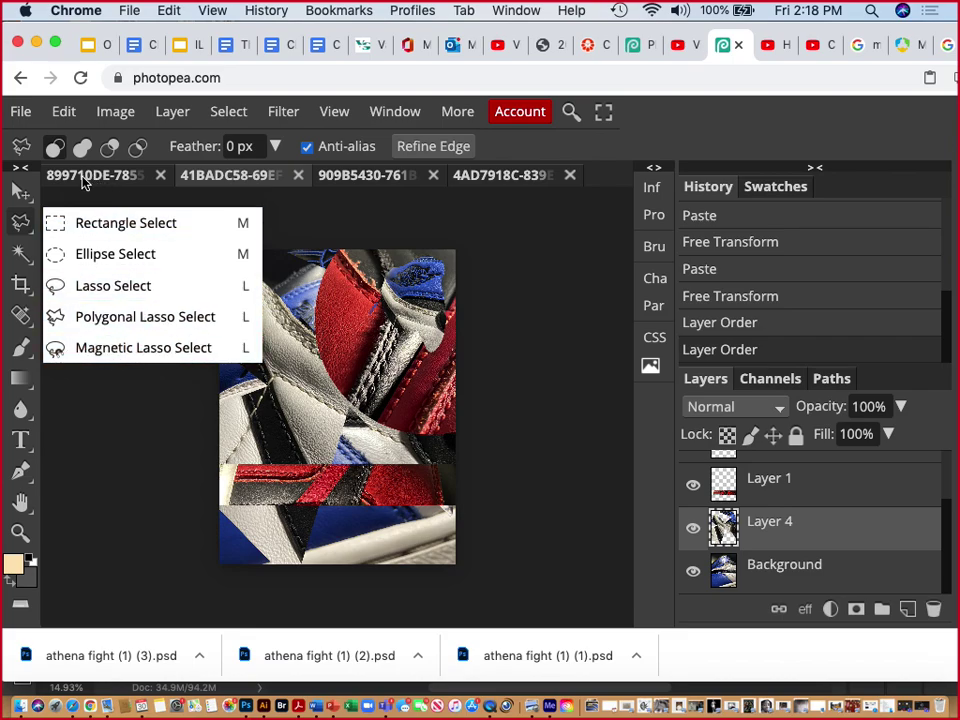
left_click(365, 176)
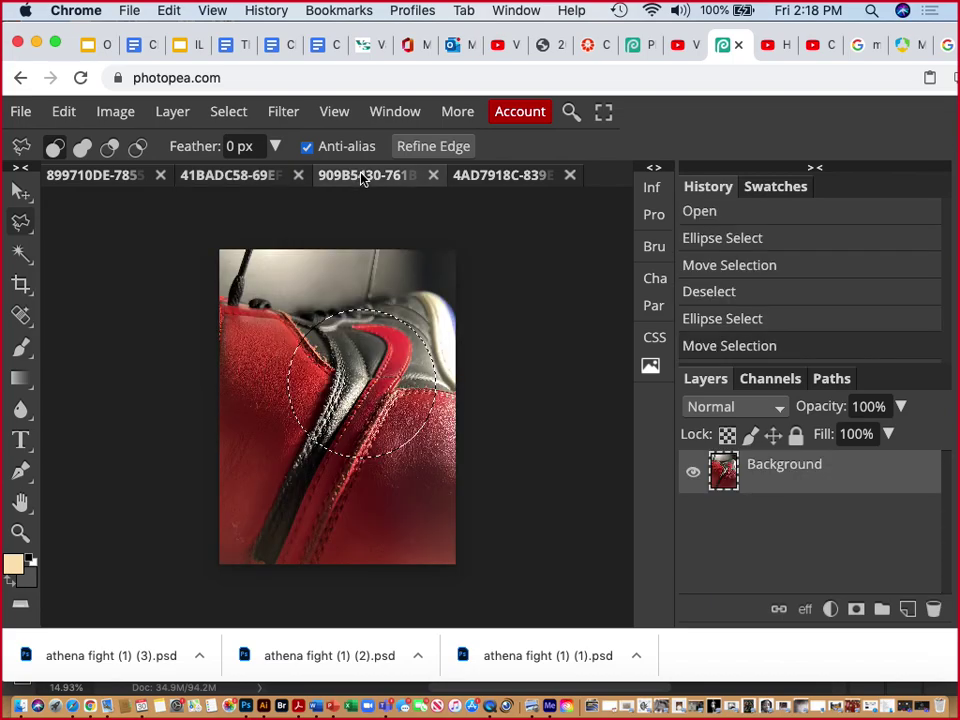
left_click(489, 176)
left_click(70, 175)
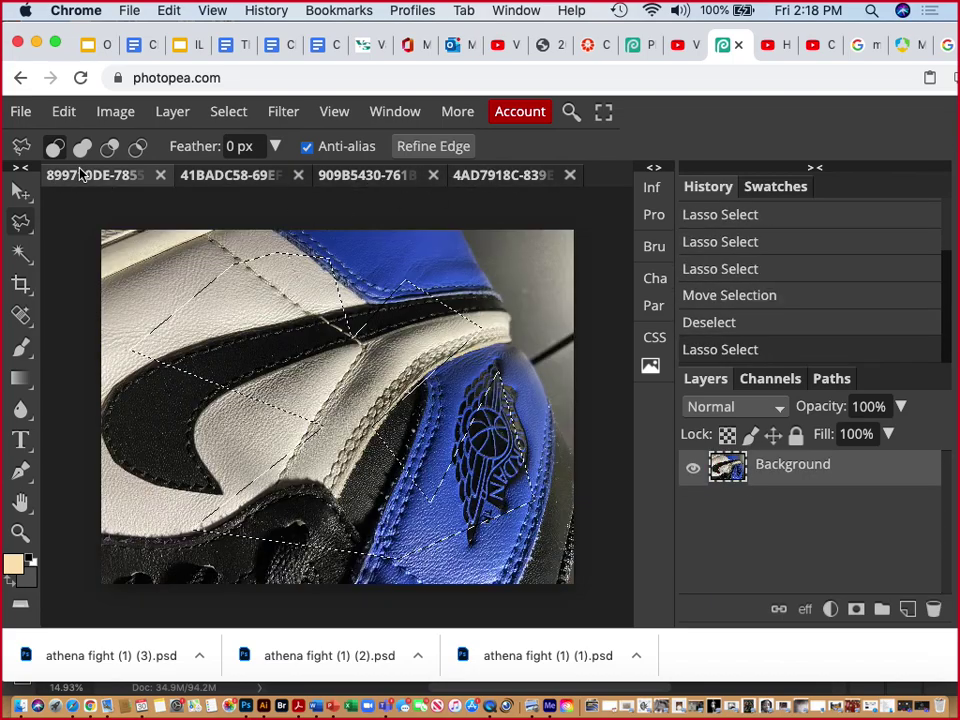
left_click(257, 176)
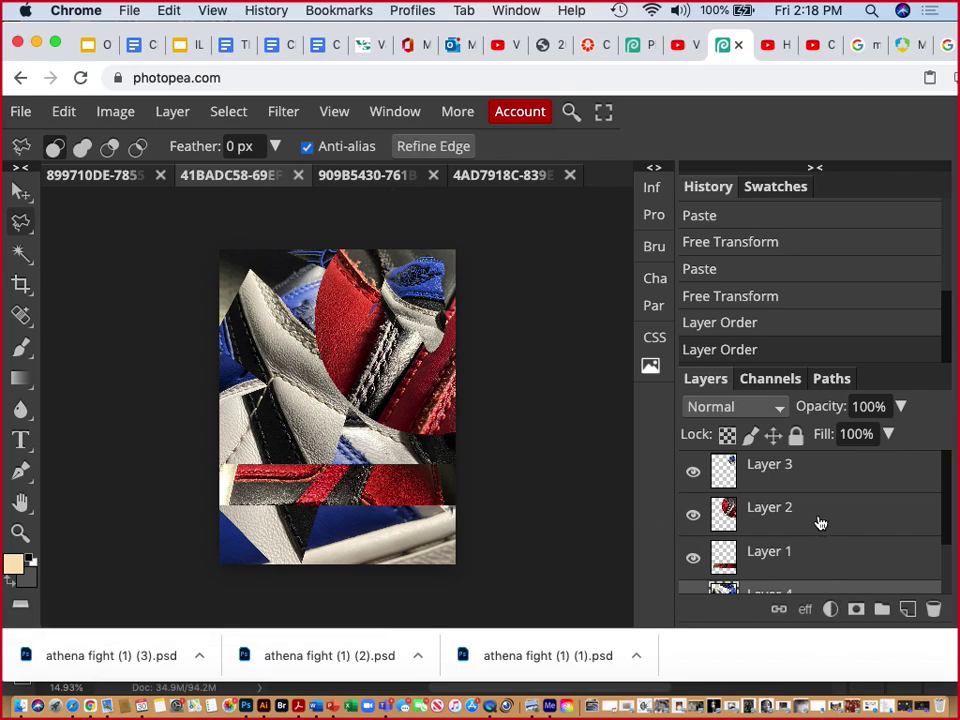
mouse_move(821, 519)
left_mouse_down()
mouse_move(816, 469)
mouse_move(825, 538)
left_mouse_up()
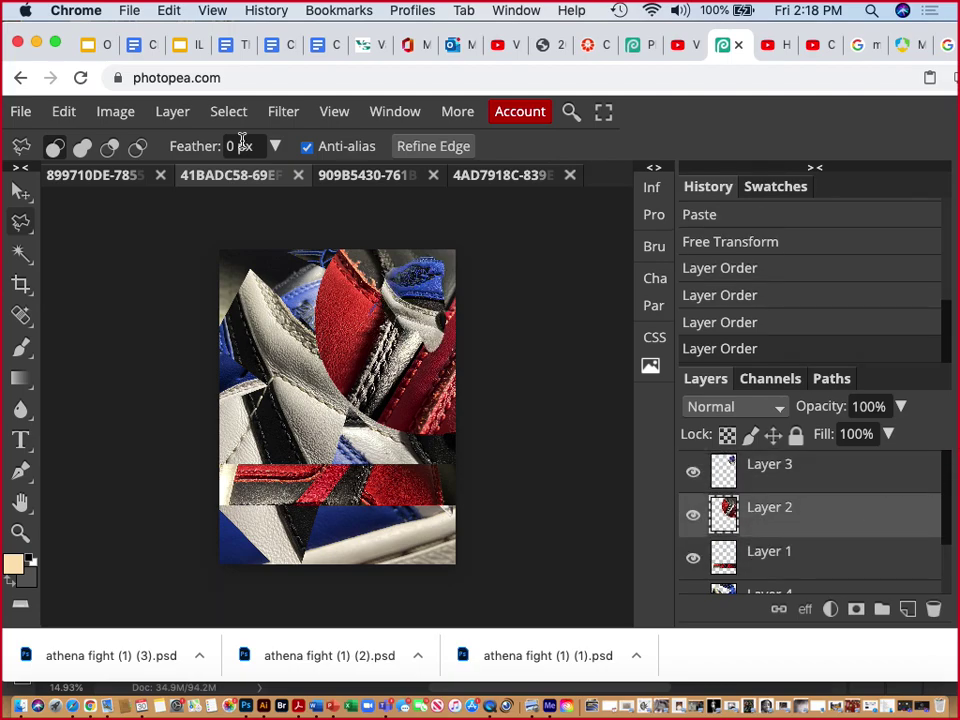
left_click(822, 487)
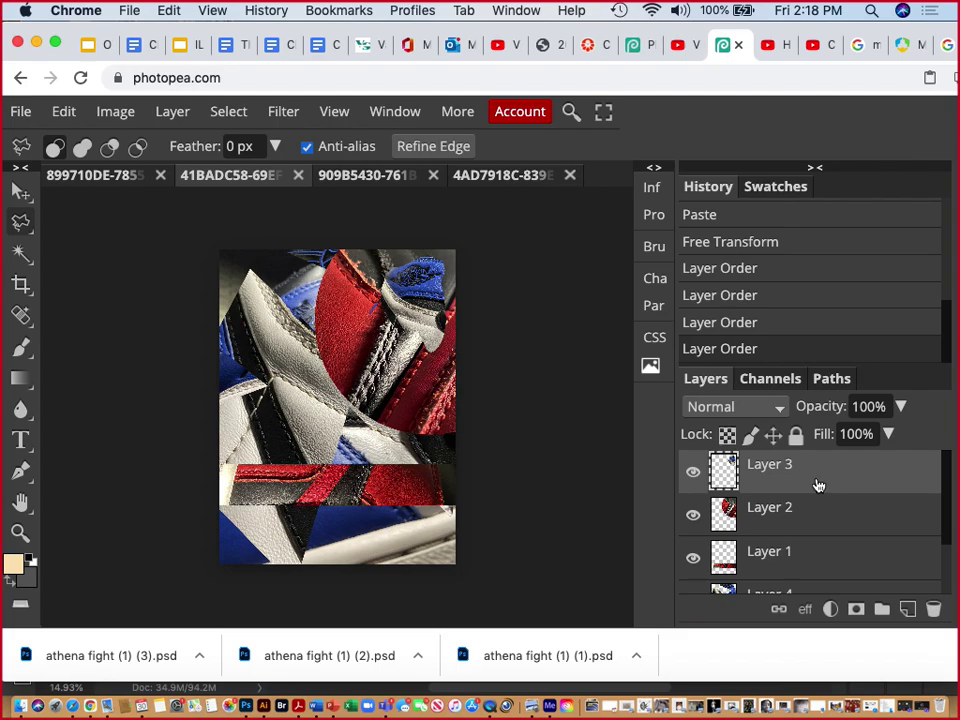
left_click(20, 192)
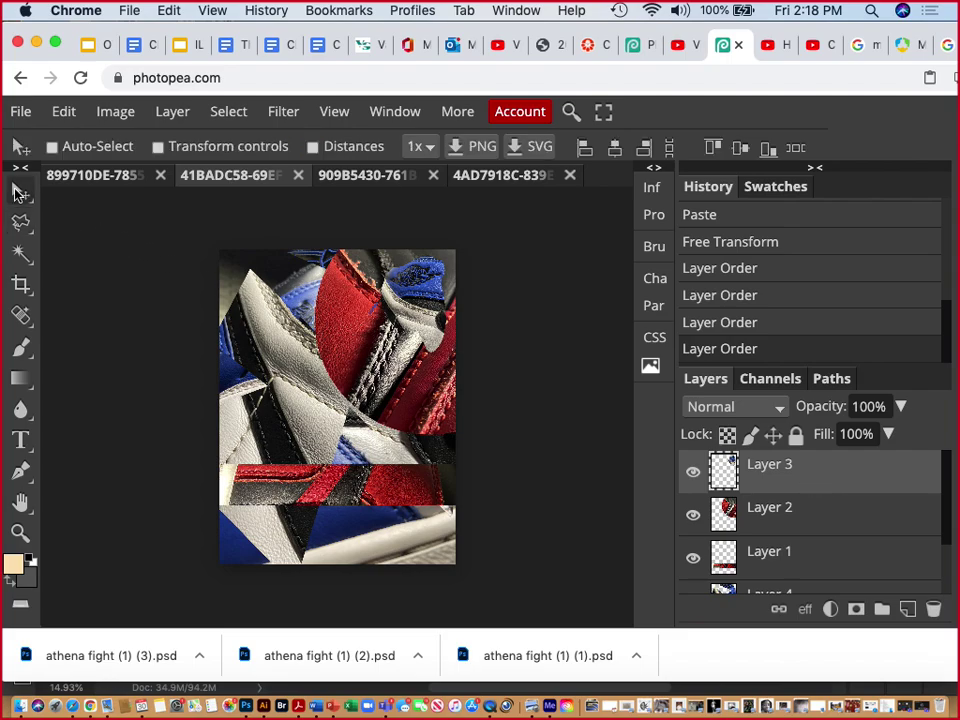
Step: Scale Layer 3 to 209.03%, rotate it 40.6° and spread it across the collage's upper right
left_click(157, 146)
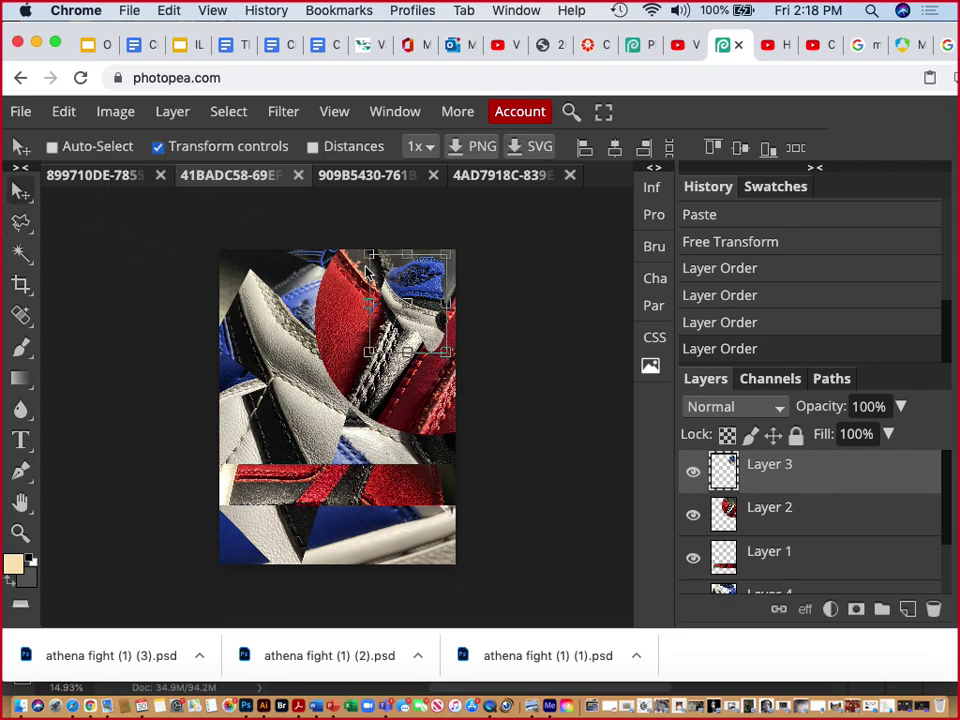
left_click_drag(370, 255, 297, 292)
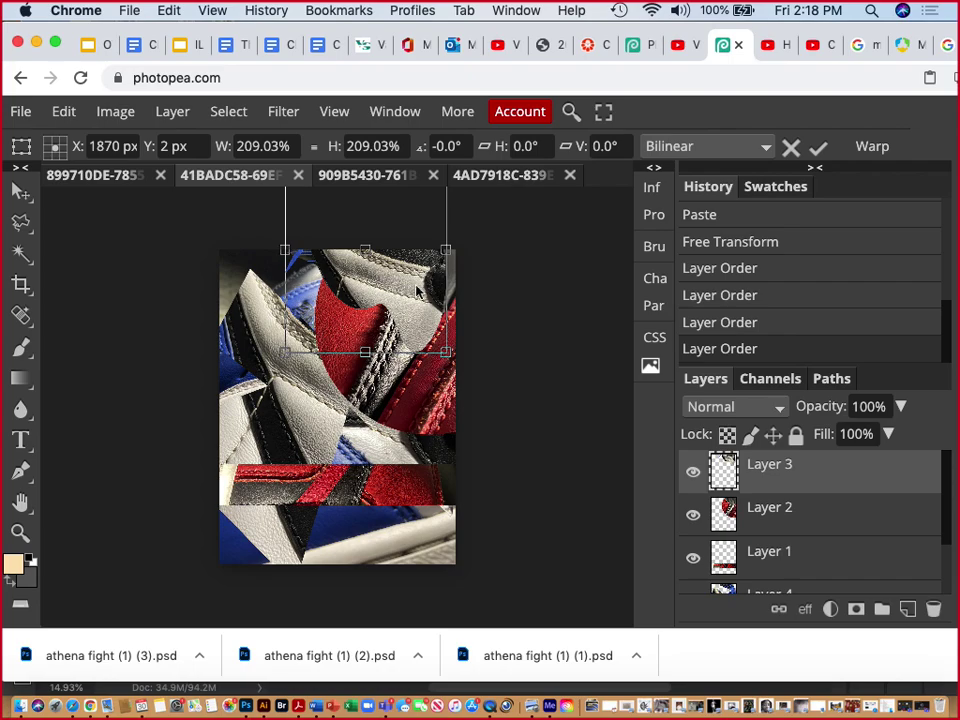
left_click_drag(418, 290, 455, 284)
left_click_drag(542, 366, 414, 320)
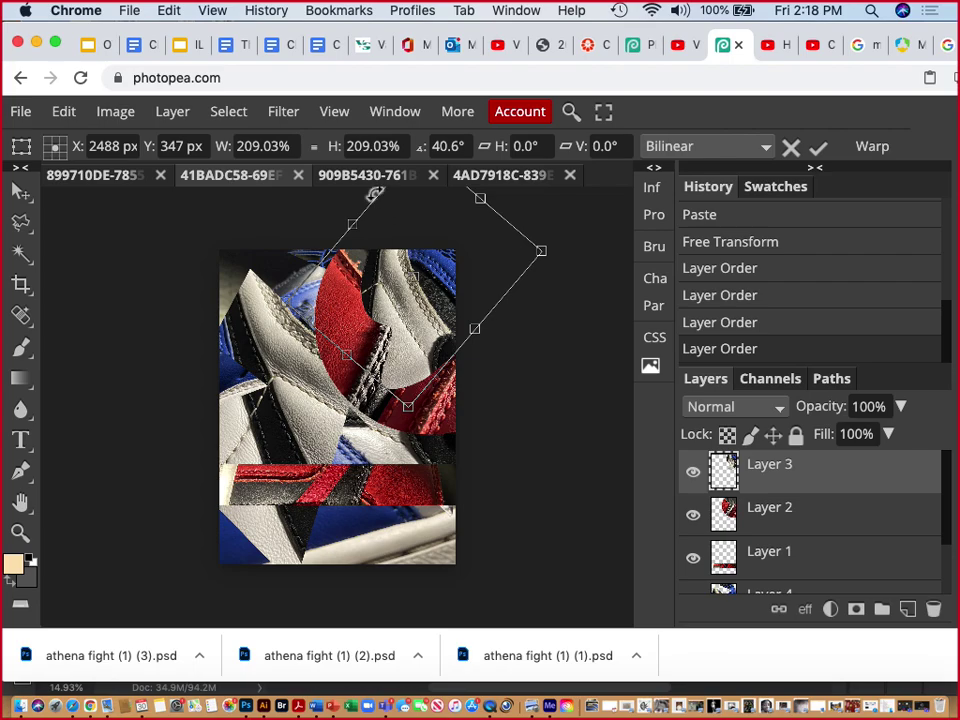
key("Return")
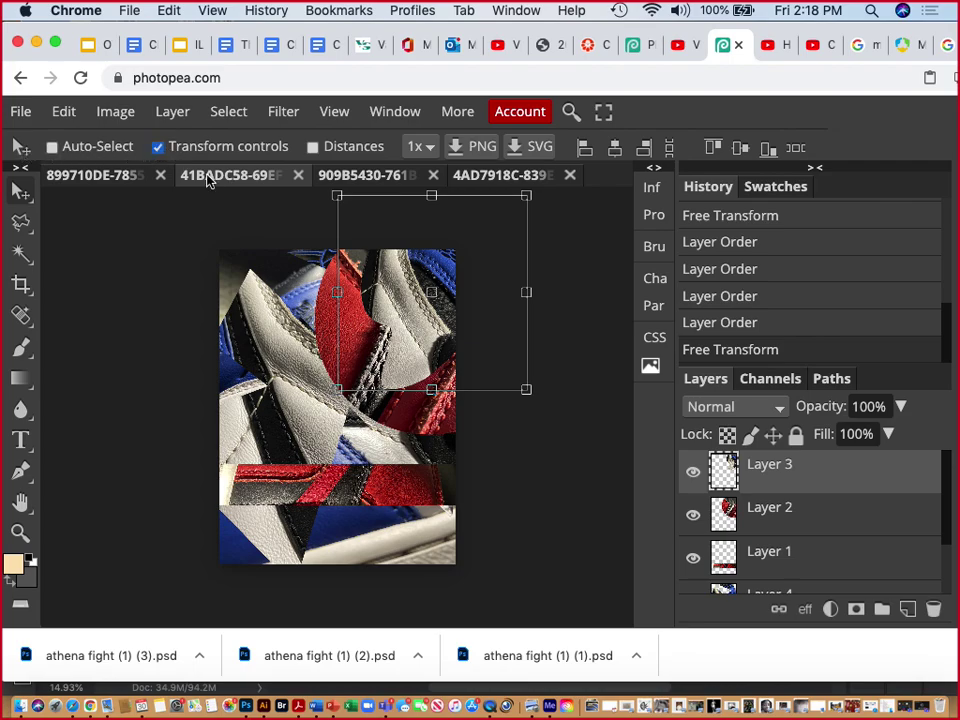
left_click(158, 147)
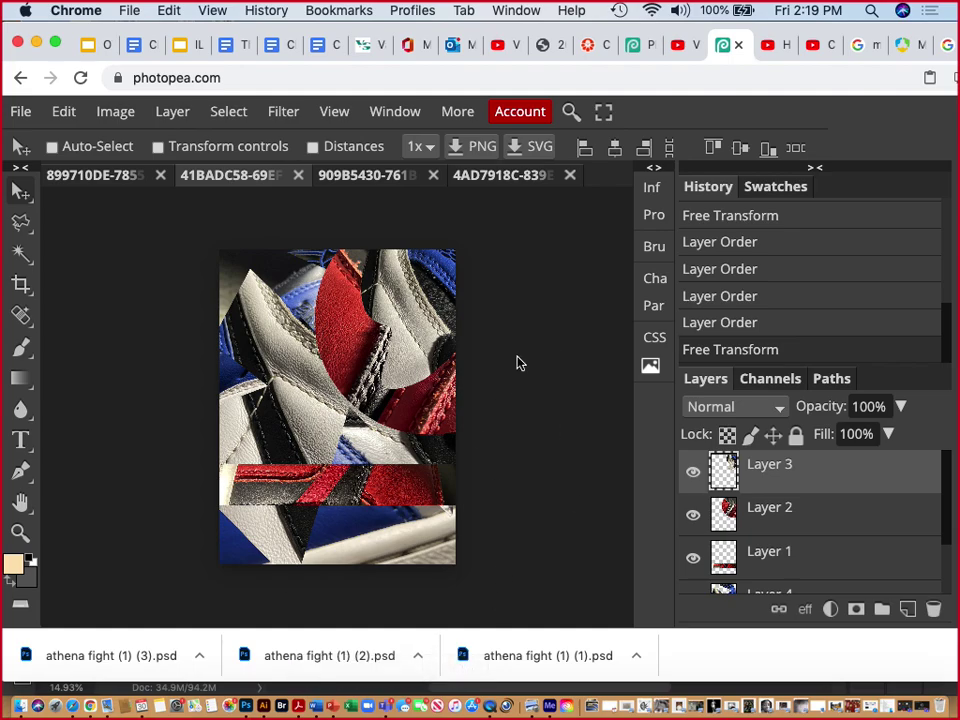
Step: Export the collage via Save as PSD, downloading it as 41BADC58-69EF….psd
left_click(14, 111)
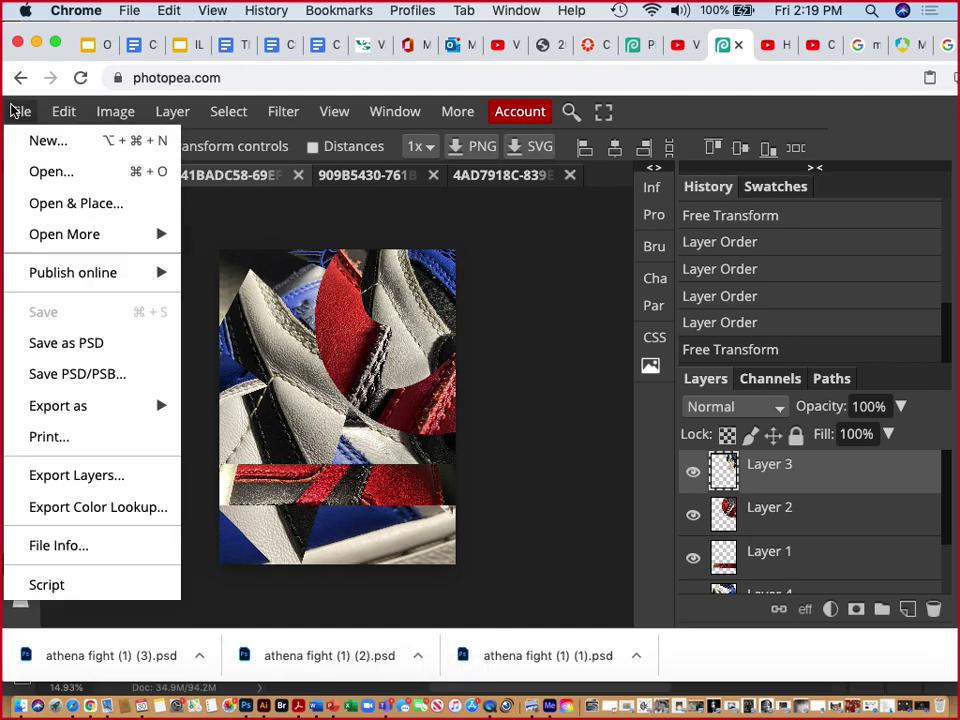
left_click(79, 345)
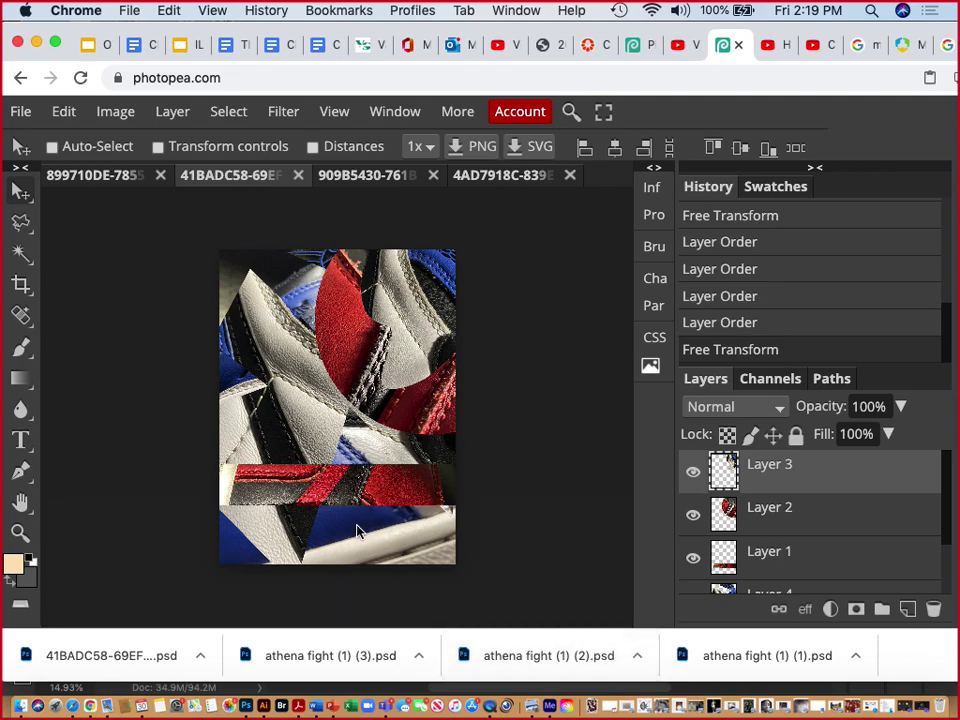
left_click(490, 710)
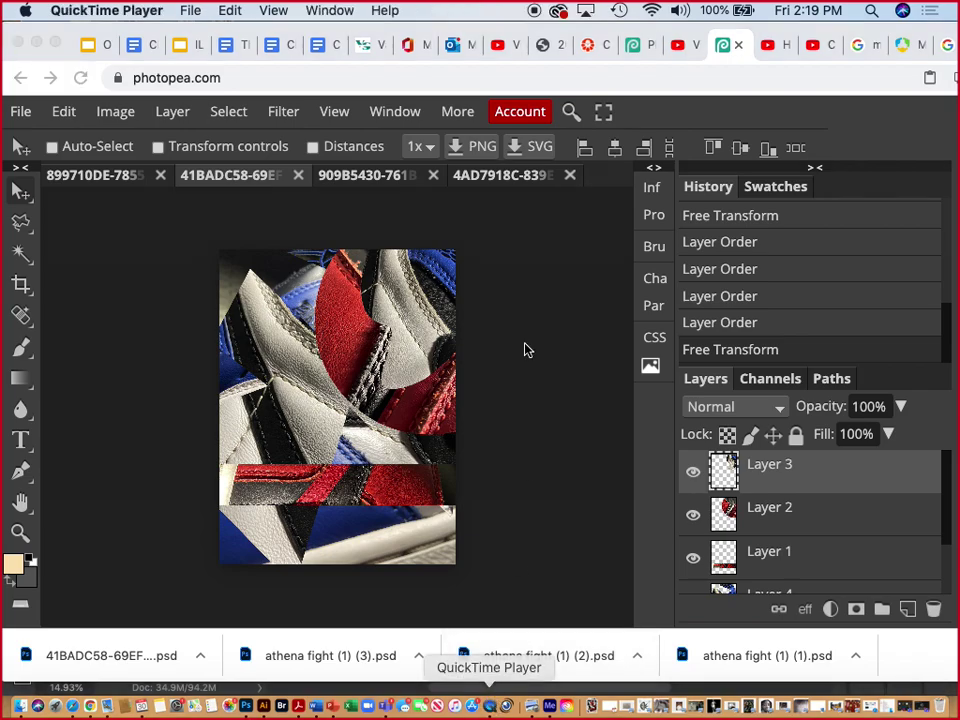